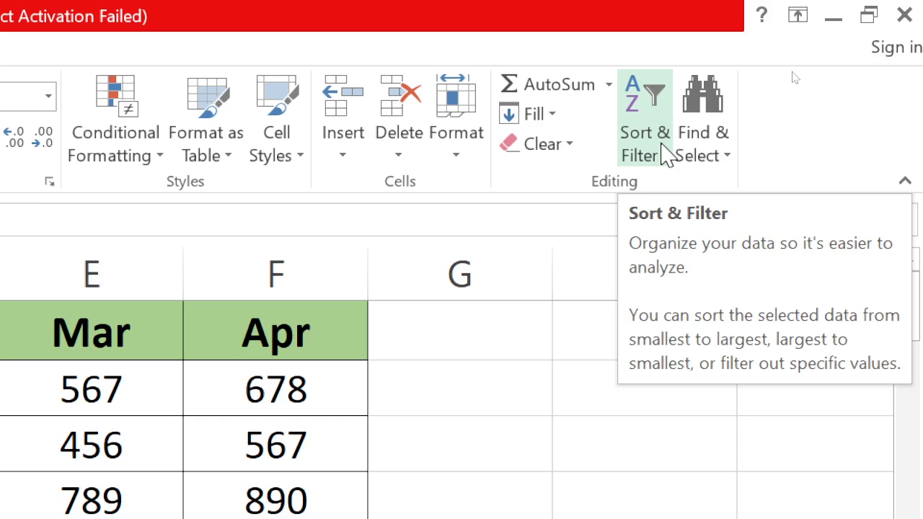
Step: Select the whole data table and turn on filters for its header row
{"action": "left_click", "coordinate": [667, 155]}
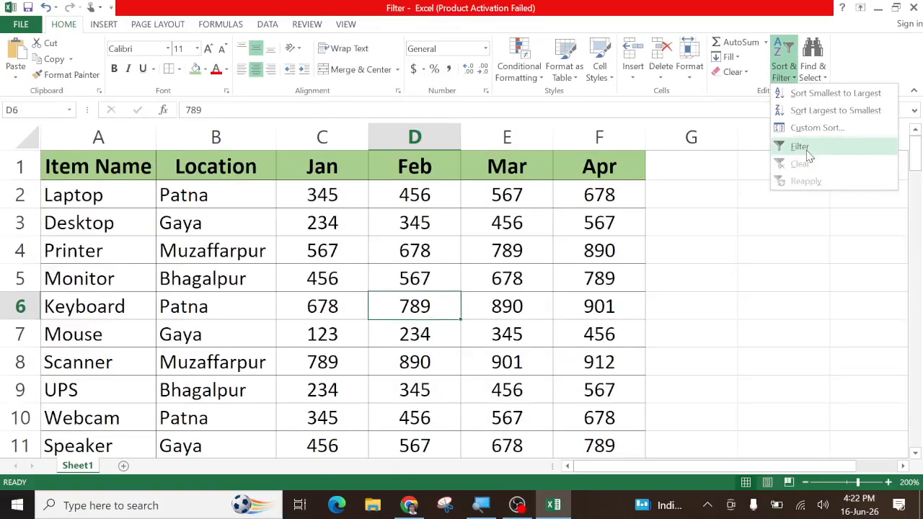
{"action": "left_click", "coordinate": [377, 264]}
{"action": "left_click", "coordinate": [179, 301]}
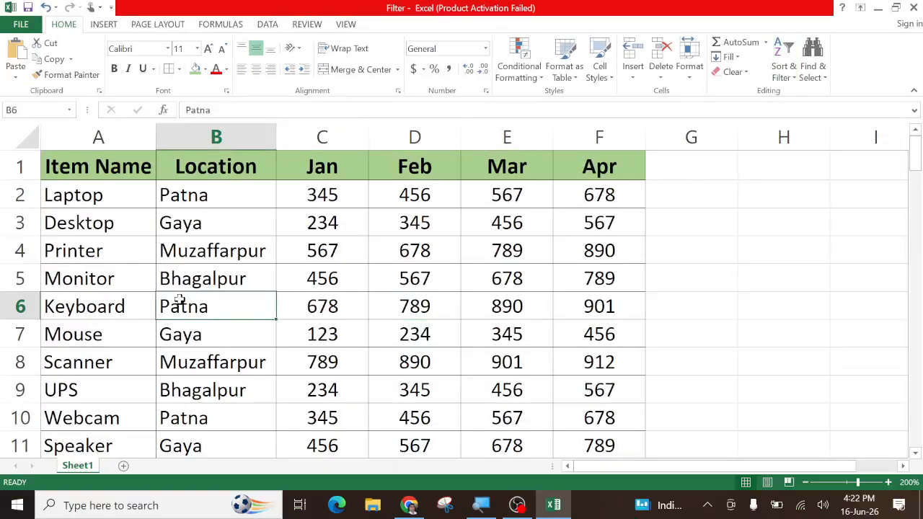
{"action": "key", "text": "ctrl+a"}
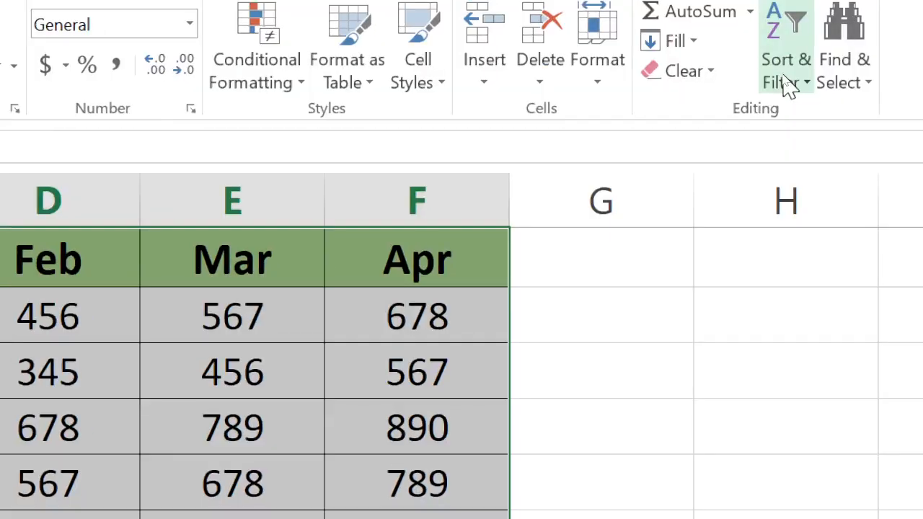
{"action": "left_click", "coordinate": [785, 75]}
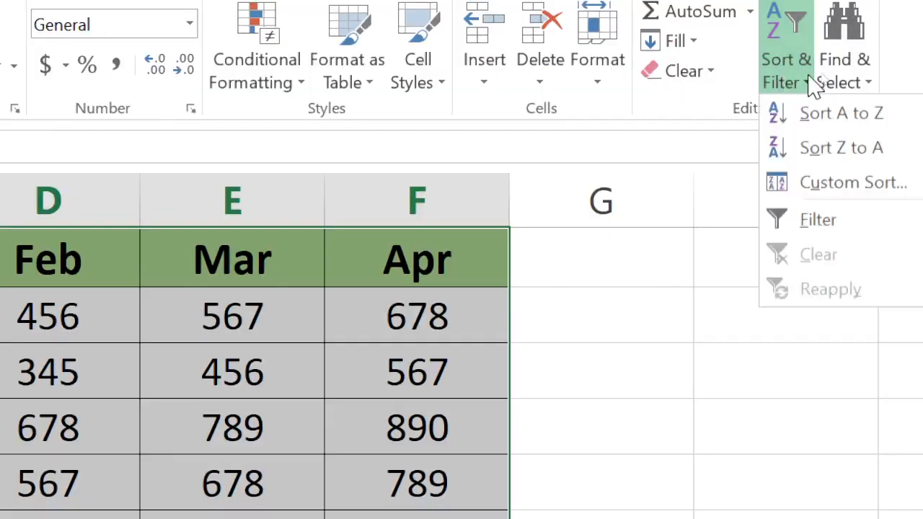
{"action": "left_click", "coordinate": [690, 231]}
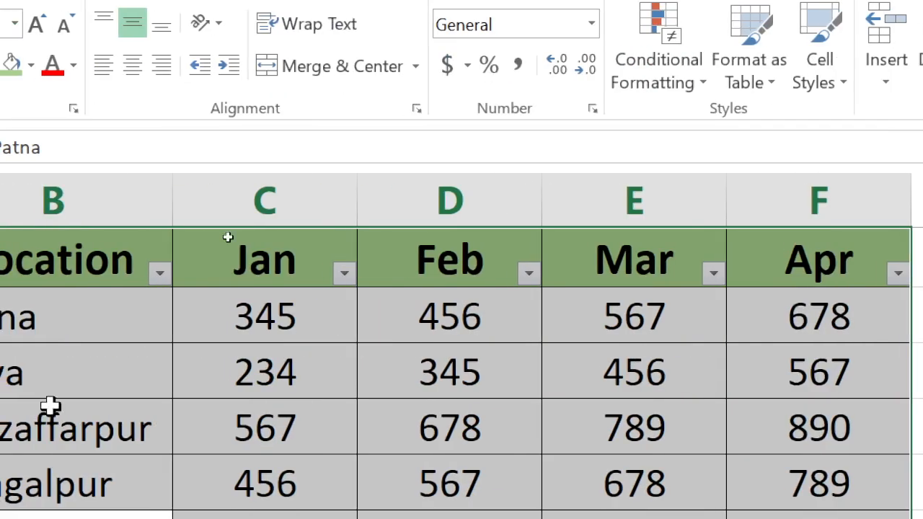
{"action": "left_click", "coordinate": [445, 359]}
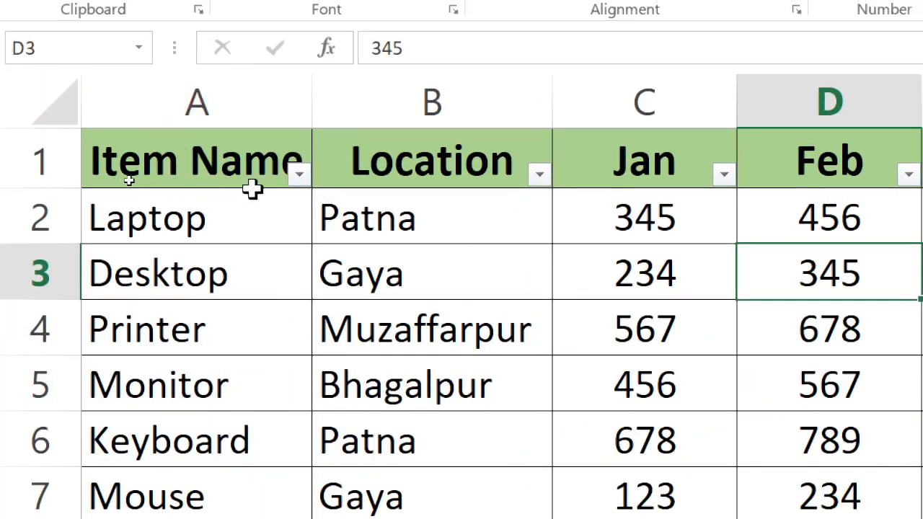
Step: Sort the table by Item Name from A to Z and undo the sort after reviewing the rows
{"action": "left_click", "coordinate": [302, 177]}
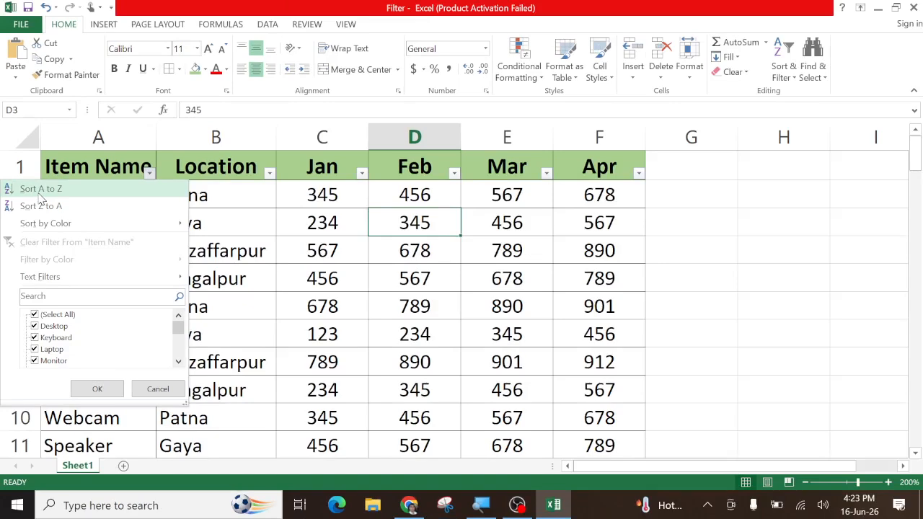
{"action": "left_click", "coordinate": [42, 189]}
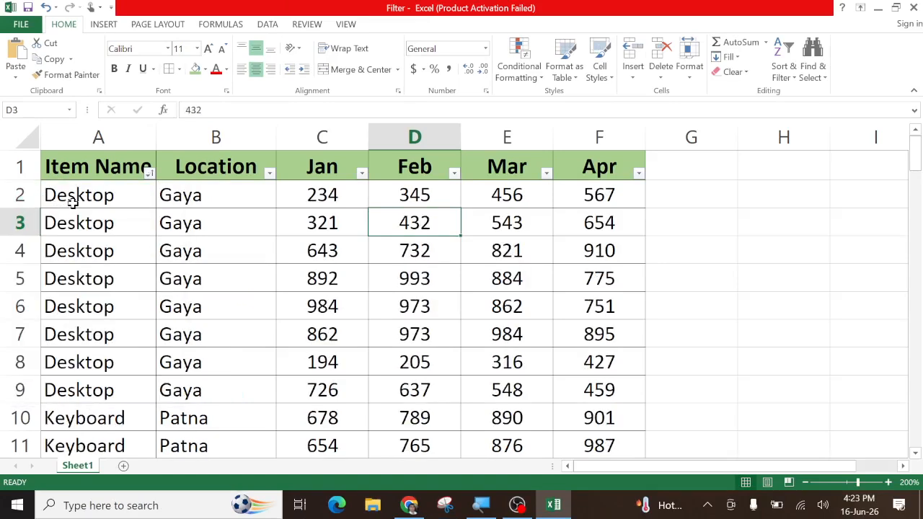
{"action": "scroll", "coordinate": [72, 378], "scroll_direction": "down", "scroll_amount": 4}
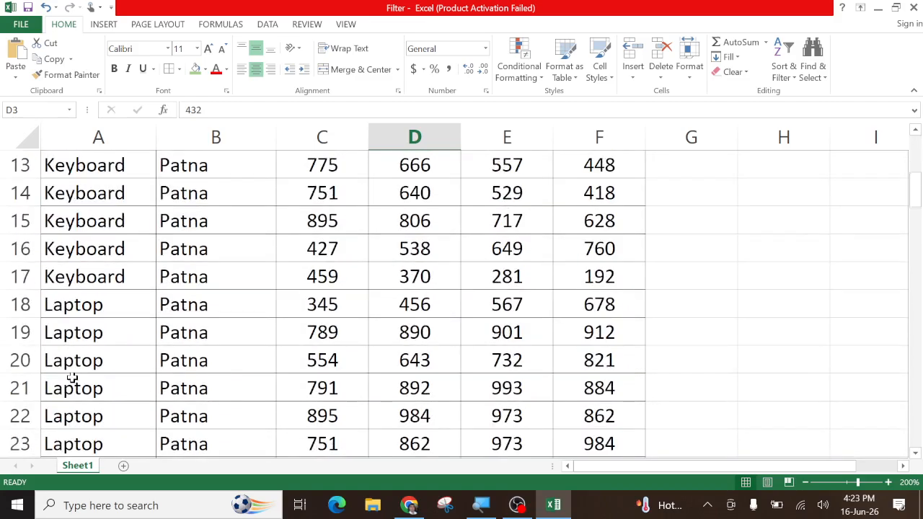
{"action": "scroll", "coordinate": [73, 378], "scroll_direction": "down", "scroll_amount": 6}
{"action": "scroll", "coordinate": [72, 378], "scroll_direction": "up", "scroll_amount": 7}
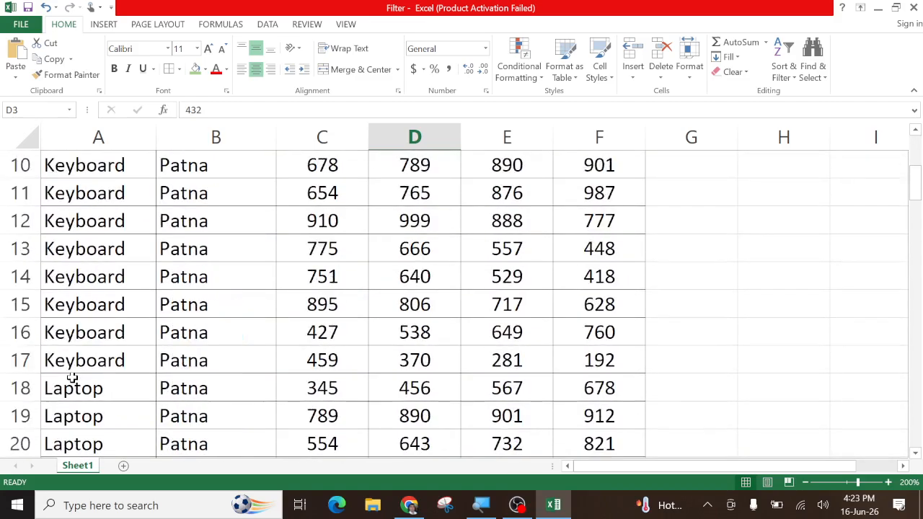
{"action": "scroll", "coordinate": [72, 378], "scroll_direction": "up", "scroll_amount": 3}
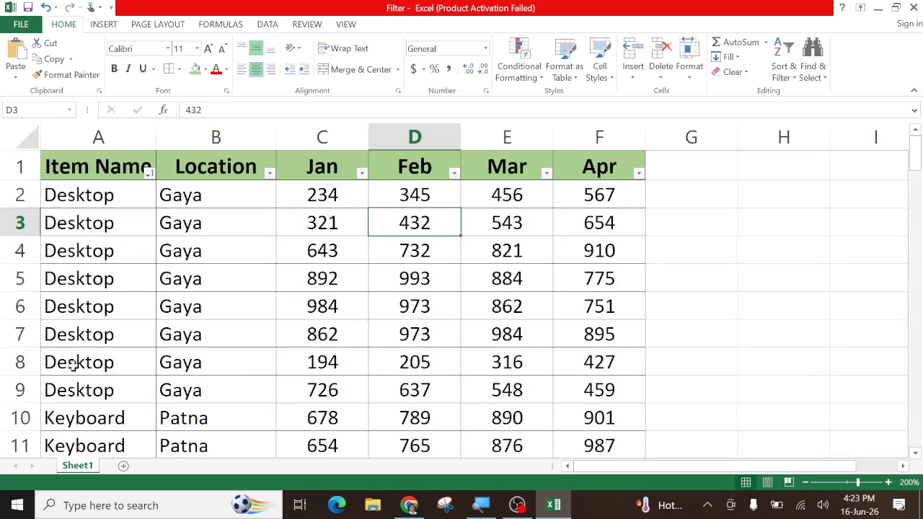
{"action": "key", "text": "ctrl+z"}
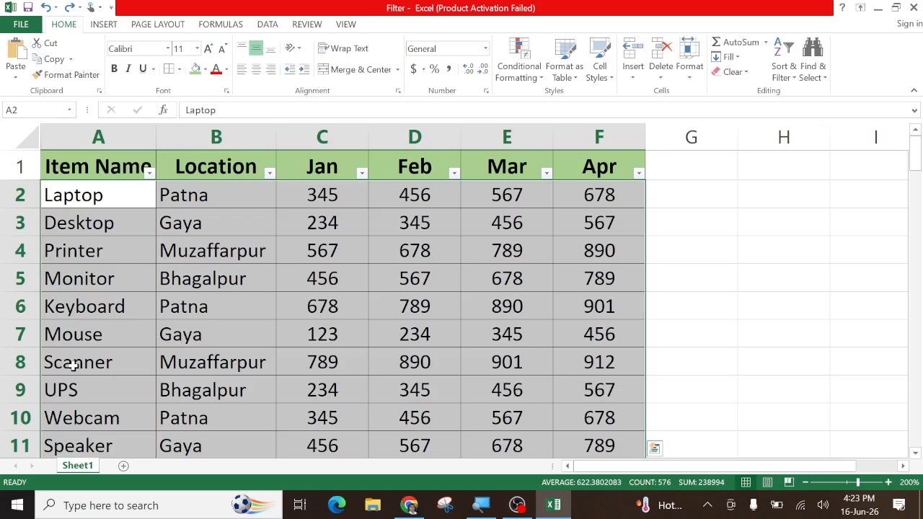
{"action": "left_click", "coordinate": [93, 298]}
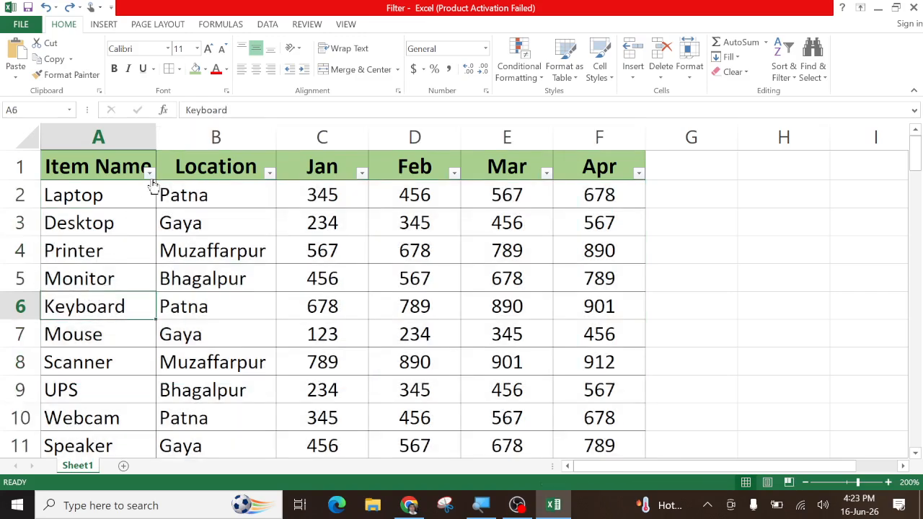
Step: Sort the table by Item Name from Z to A and undo that sort
{"action": "left_click", "coordinate": [149, 174]}
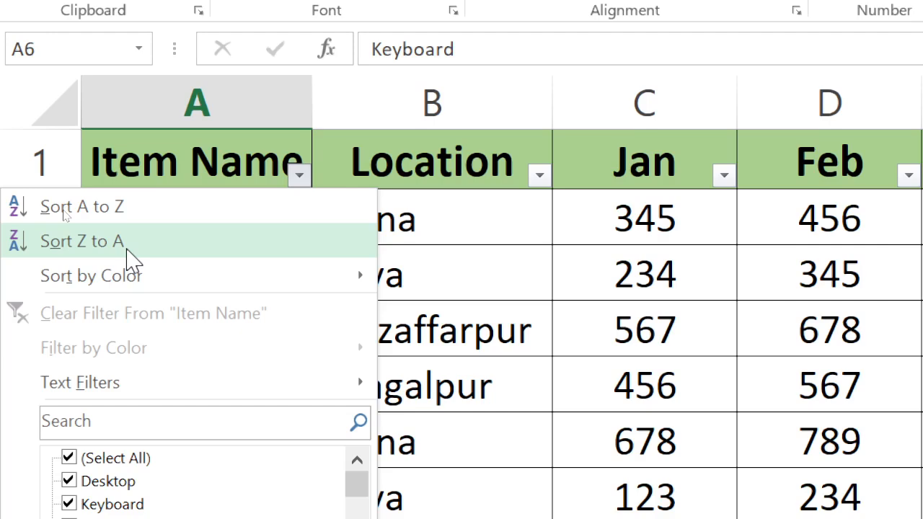
{"action": "left_click", "coordinate": [127, 250]}
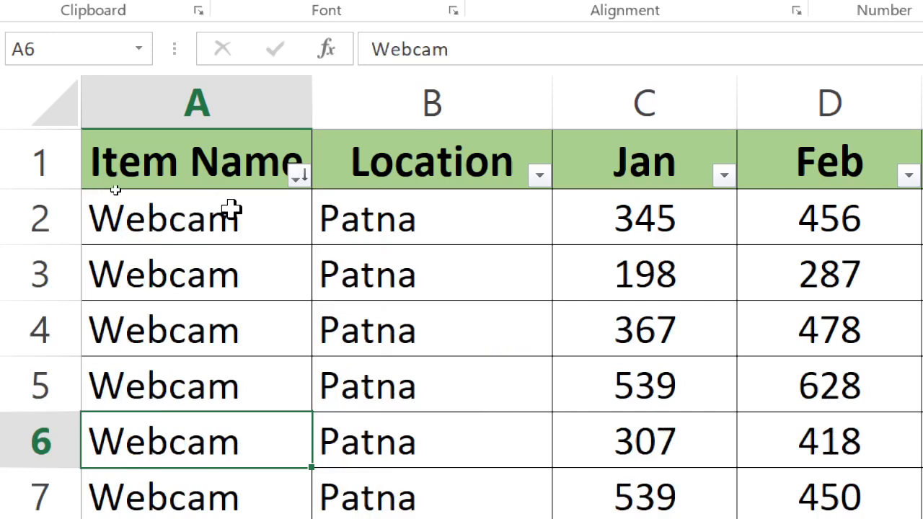
{"action": "key", "text": "ctrl+z"}
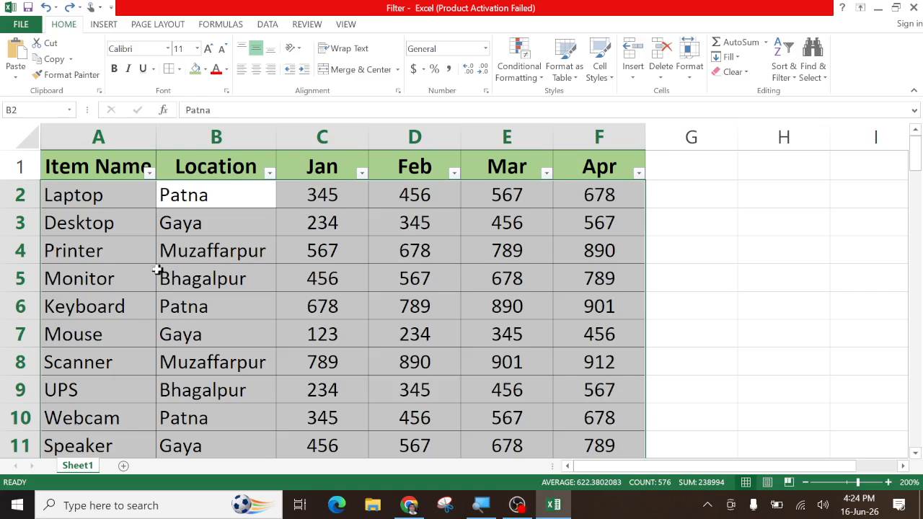
{"action": "left_click", "coordinate": [228, 389]}
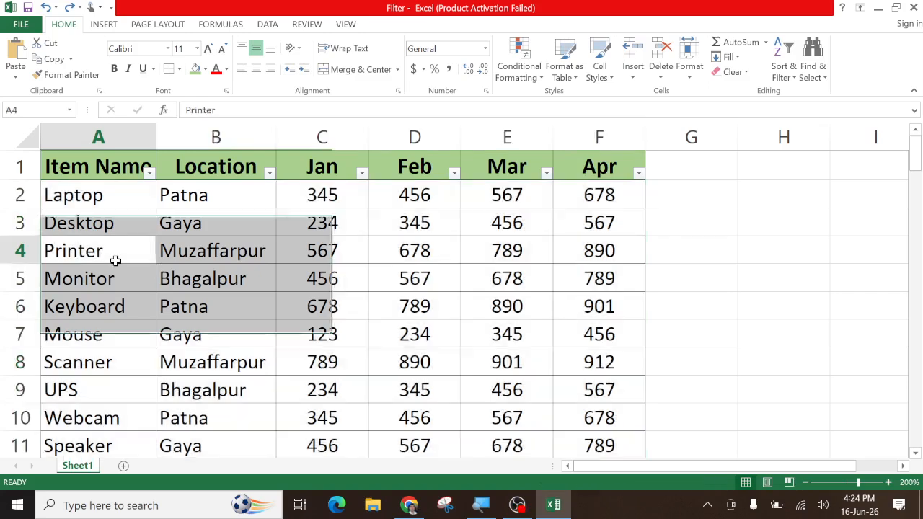
Step: Apply a text filter to the Item Name column that shows only rows equal to "Monitor"
{"action": "left_click", "coordinate": [148, 173]}
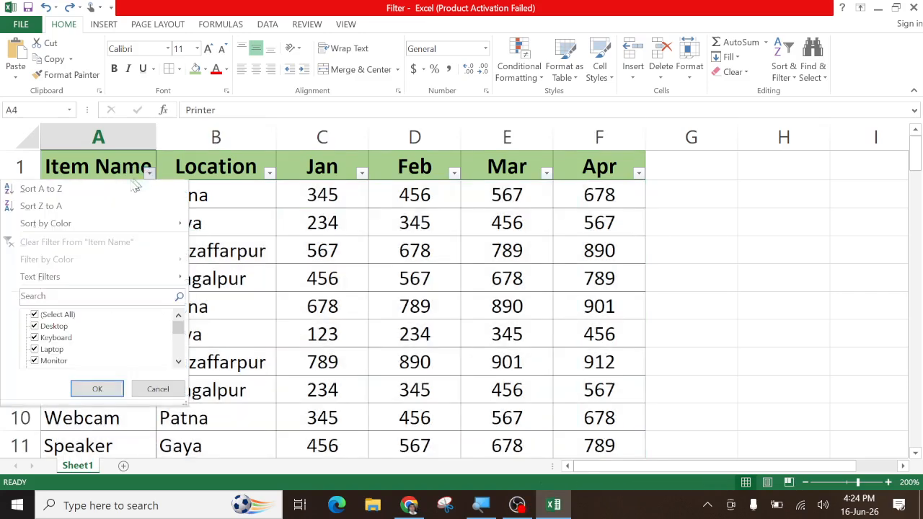
{"action": "mouse_move", "coordinate": [79, 229]}
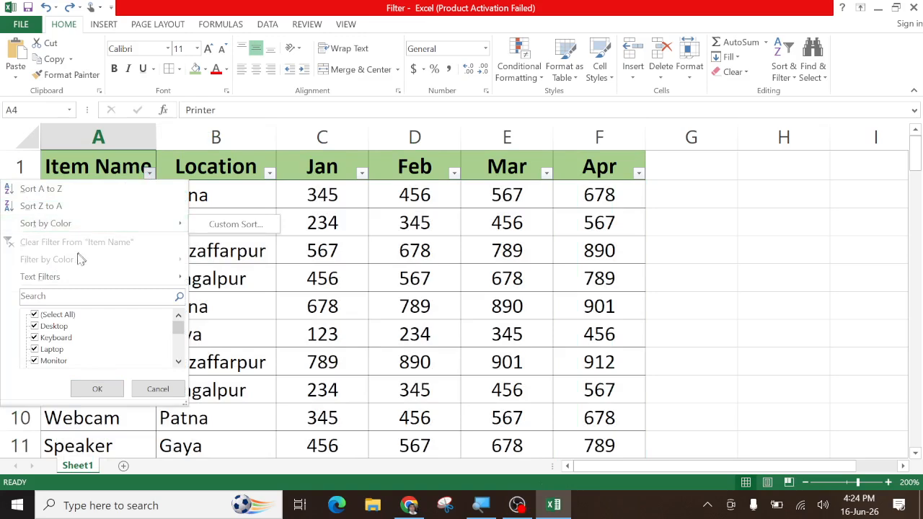
{"action": "mouse_move", "coordinate": [69, 279]}
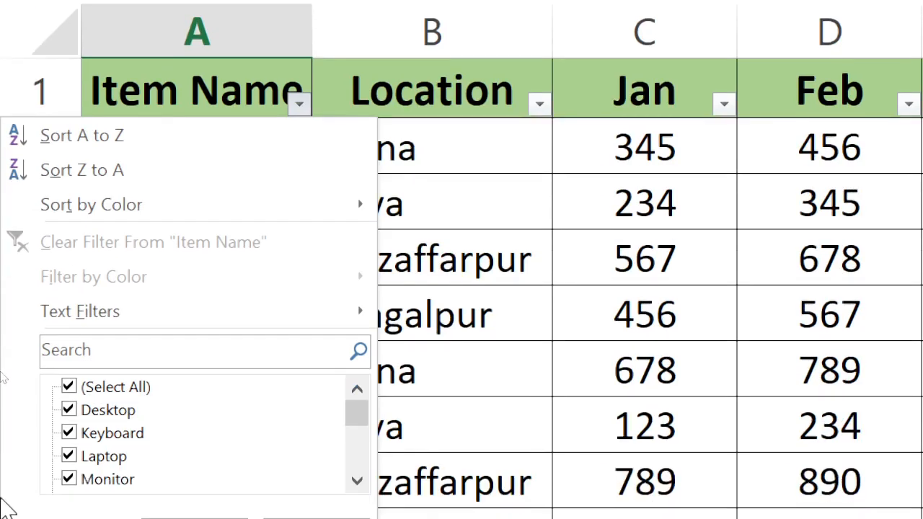
{"action": "mouse_move", "coordinate": [28, 368]}
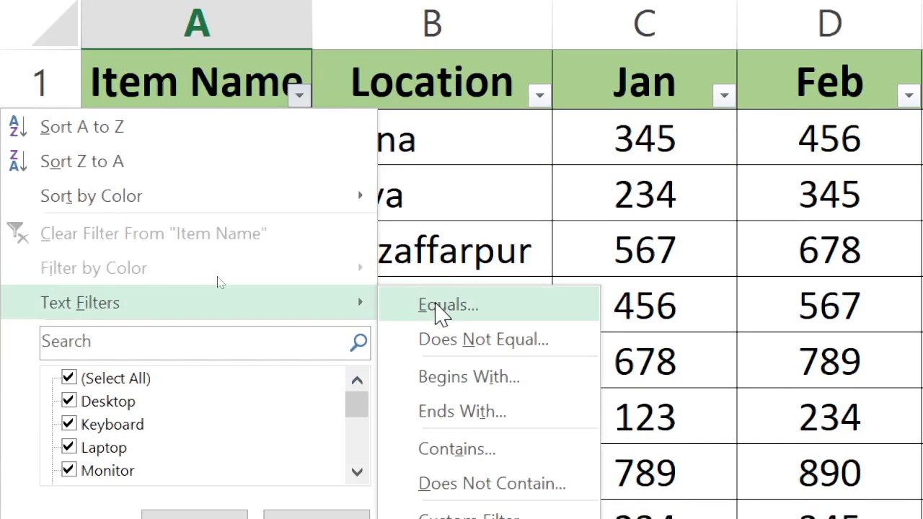
{"action": "left_click", "coordinate": [436, 304]}
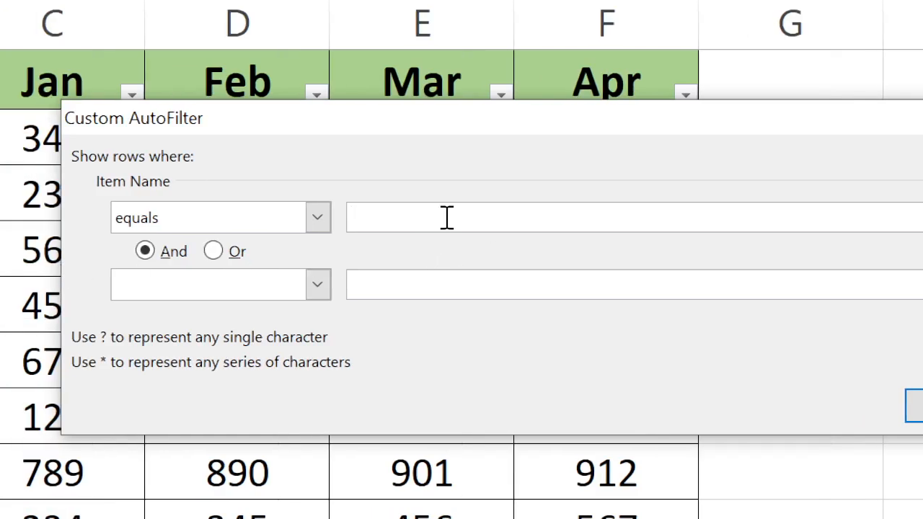
{"action": "type", "text": "Monit"}
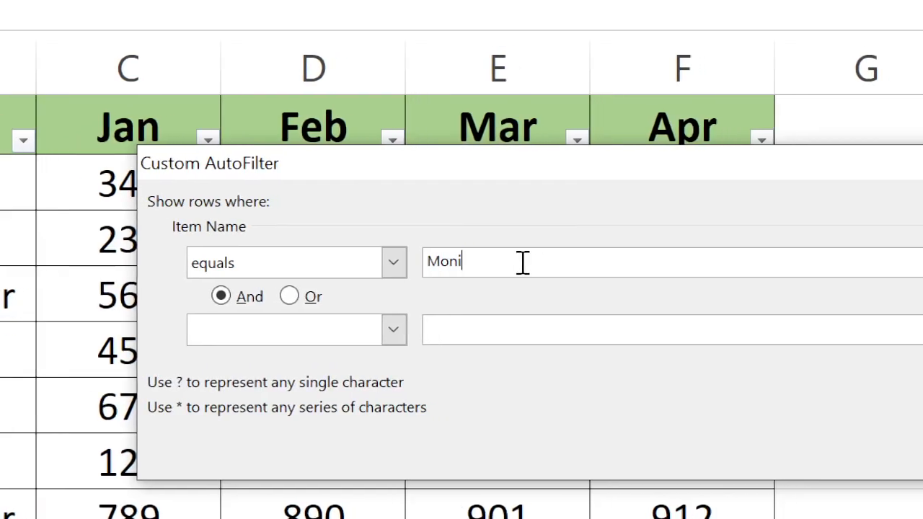
{"action": "type", "text": "or"}
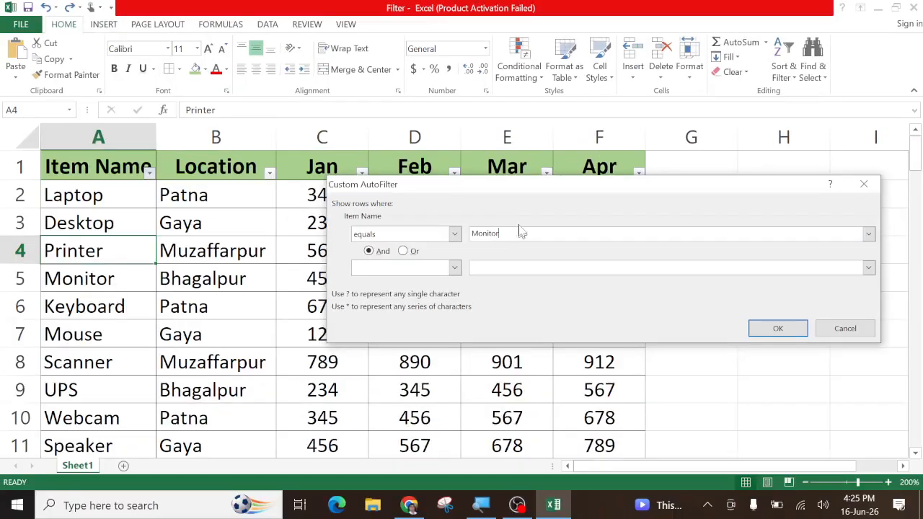
{"action": "left_click_drag", "start_coordinate": [517, 189], "coordinate": [399, 190]}
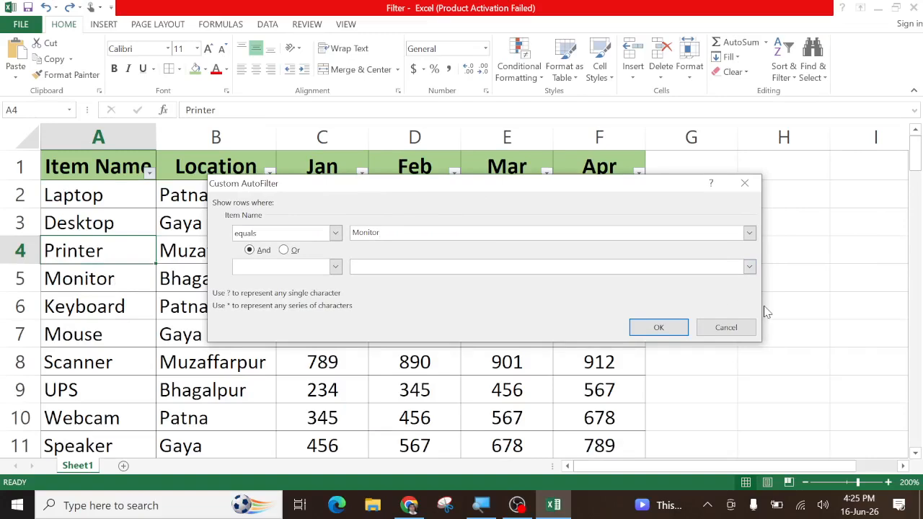
{"action": "left_click", "coordinate": [663, 330]}
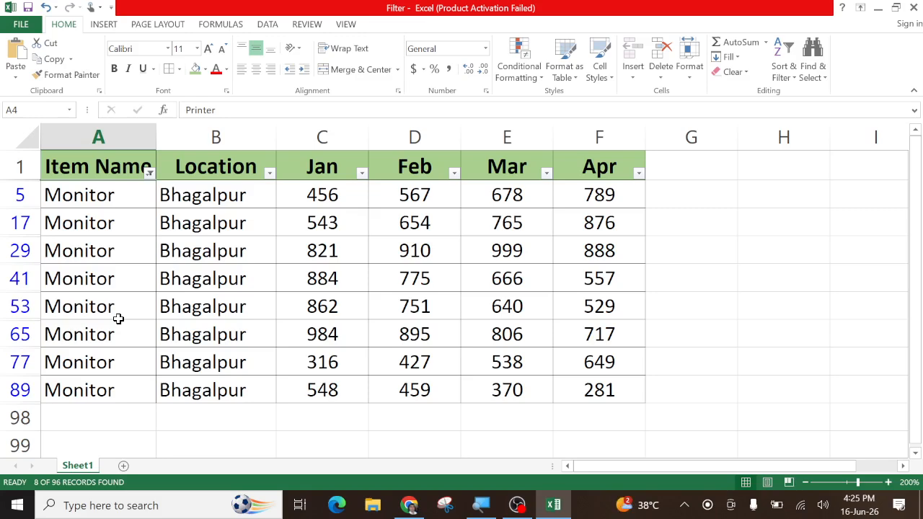
Step: Clear the Item Name filter and apply a text filter showing only items that begin with "p"
{"action": "left_click", "coordinate": [150, 176]}
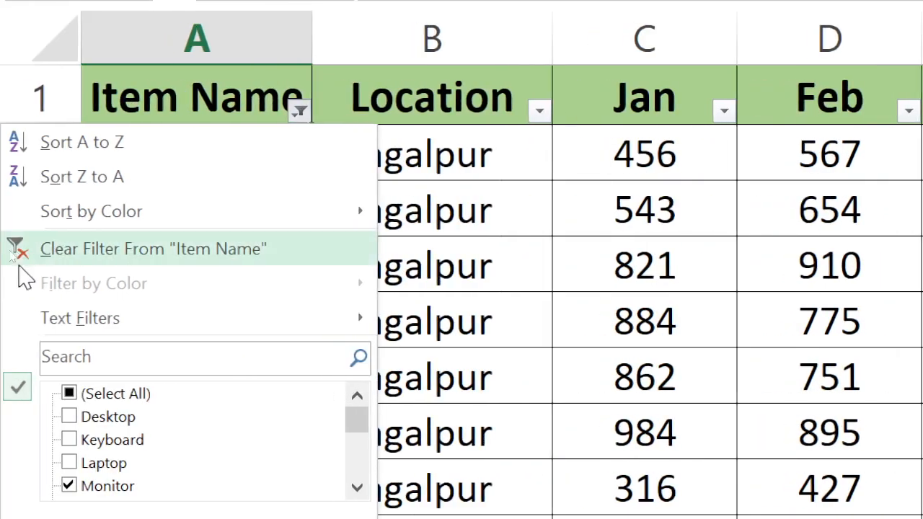
{"action": "left_click", "coordinate": [61, 253]}
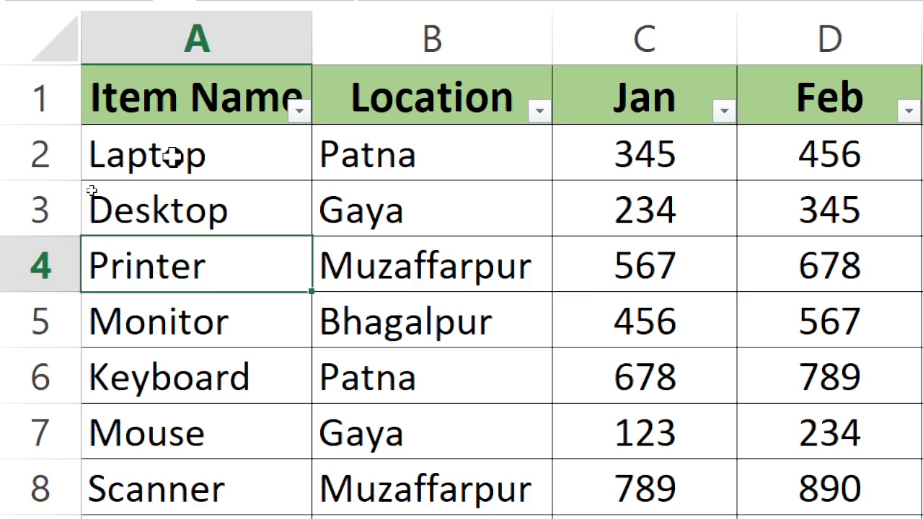
{"action": "left_click", "coordinate": [299, 110]}
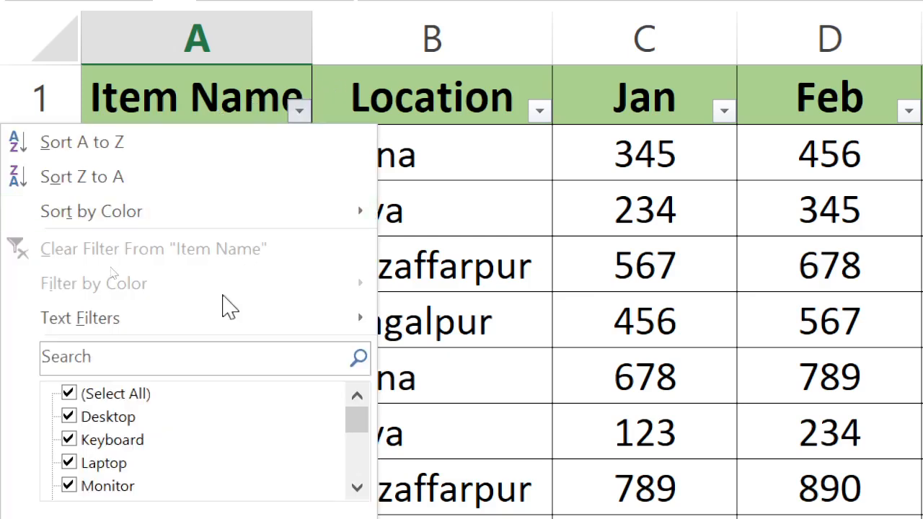
{"action": "mouse_move", "coordinate": [216, 324]}
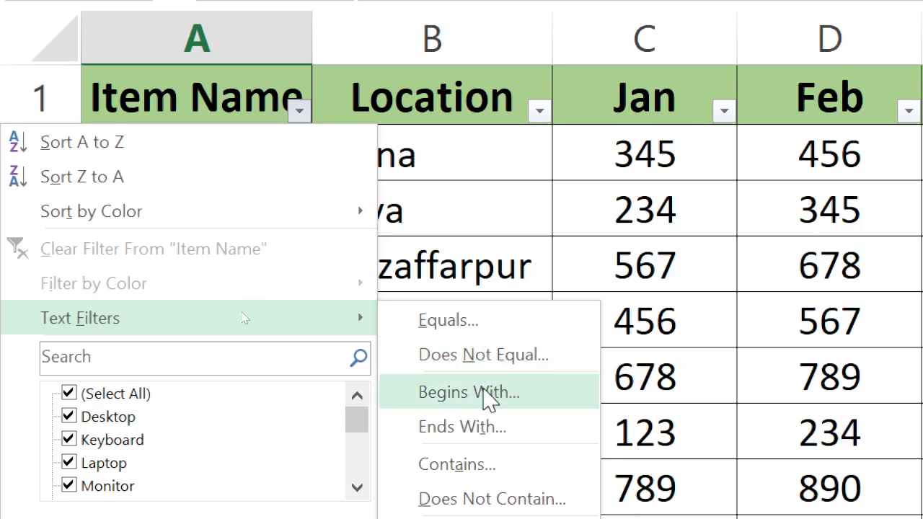
{"action": "left_click", "coordinate": [488, 401]}
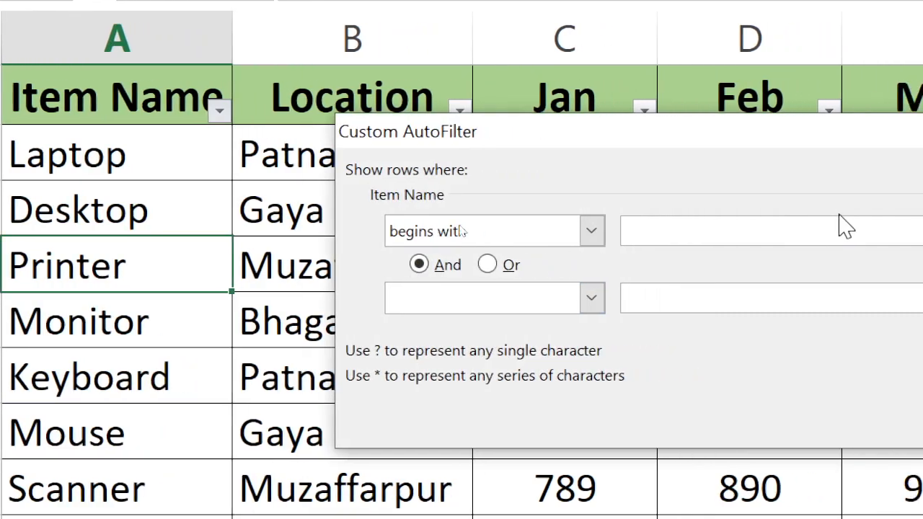
{"action": "type", "text": "p"}
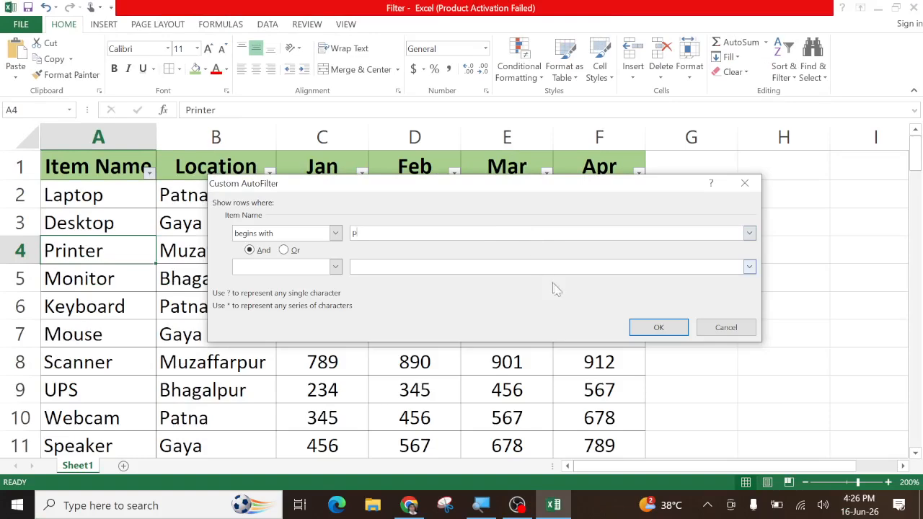
{"action": "left_click", "coordinate": [659, 328]}
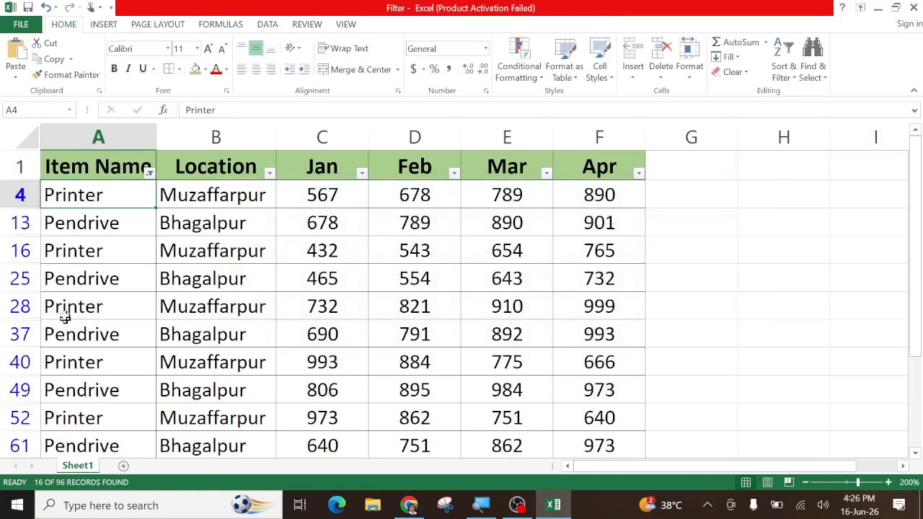
{"action": "scroll", "coordinate": [68, 266], "scroll_direction": "down", "scroll_amount": 1}
{"action": "scroll", "coordinate": [77, 285], "scroll_direction": "down", "scroll_amount": 2}
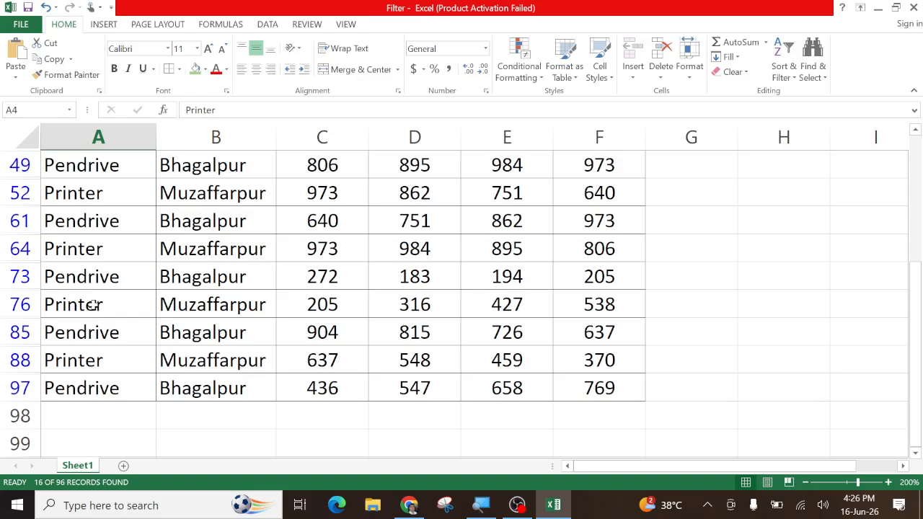
{"action": "scroll", "coordinate": [86, 307], "scroll_direction": "up", "scroll_amount": 3}
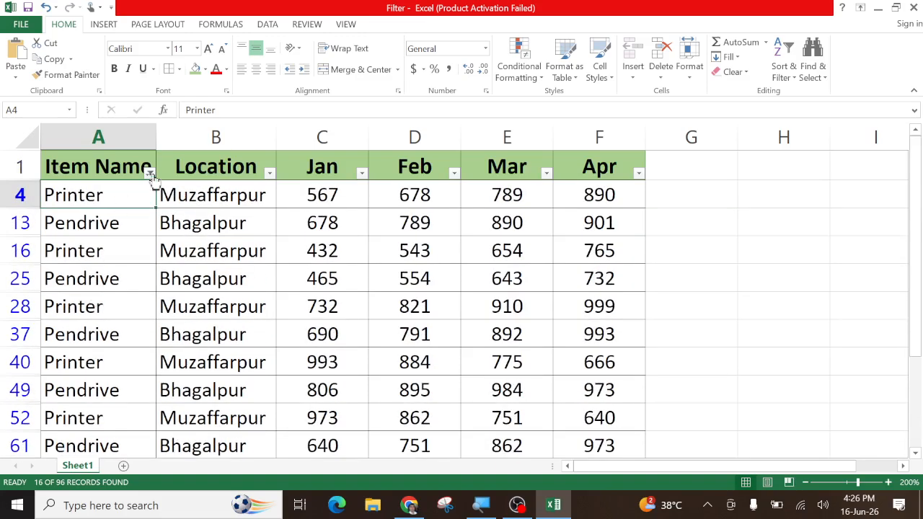
Step: Clear the Item Name filter and apply a text filter showing only items that contain "Sca"
{"action": "left_click", "coordinate": [150, 173]}
{"action": "left_click", "coordinate": [63, 243]}
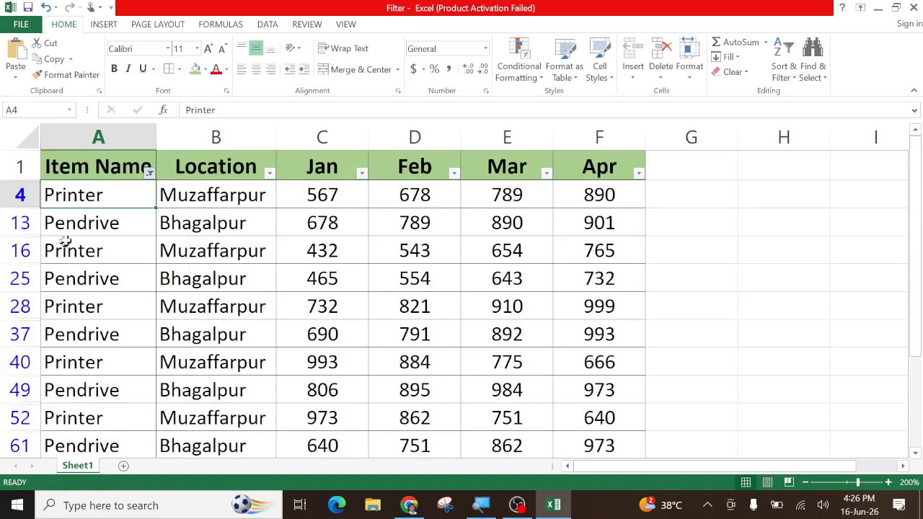
{"action": "left_click", "coordinate": [149, 174]}
{"action": "mouse_move", "coordinate": [151, 280]}
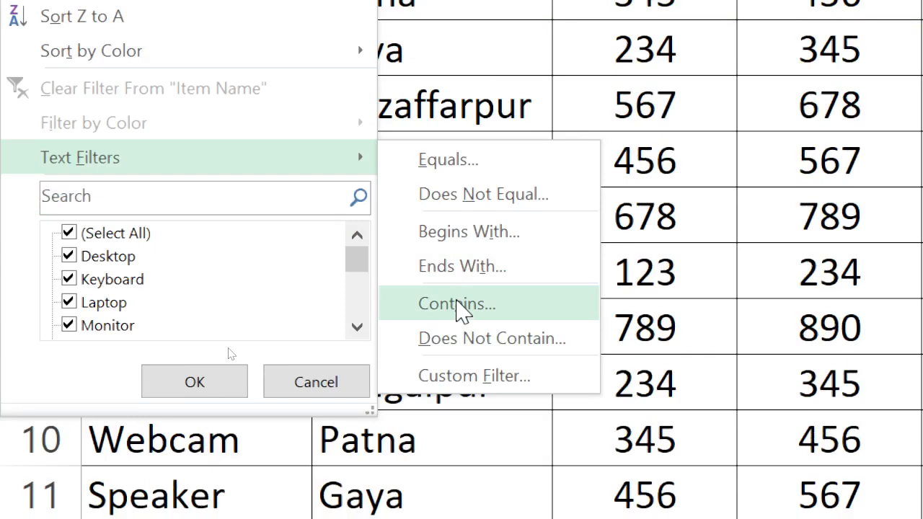
{"action": "left_click", "coordinate": [459, 305]}
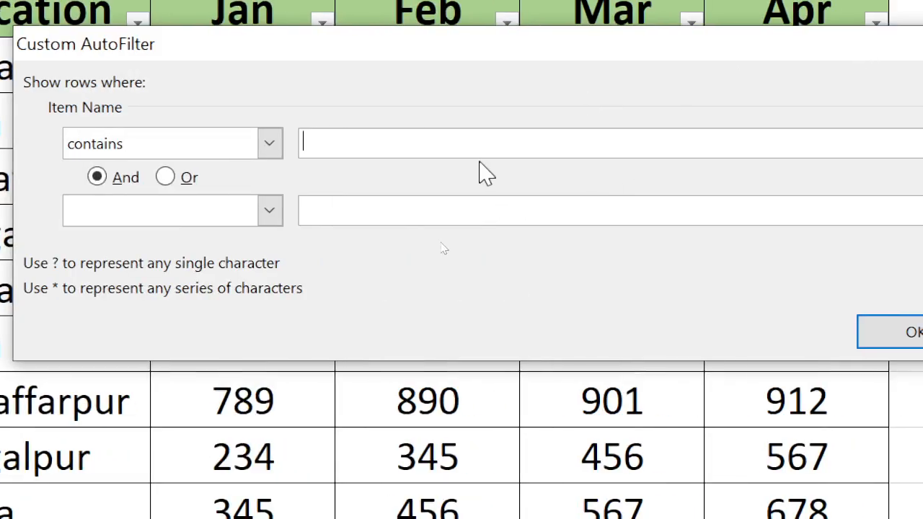
{"action": "type", "text": "Sca"}
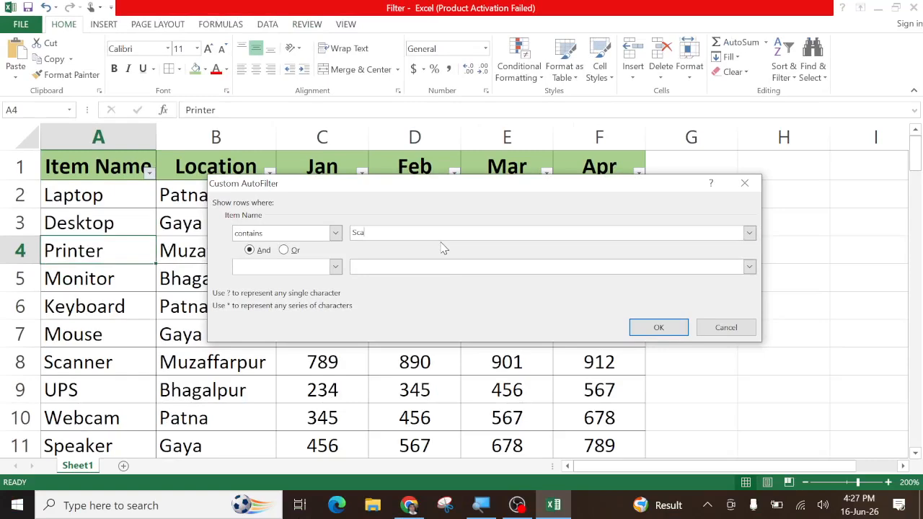
{"action": "left_click", "coordinate": [632, 327]}
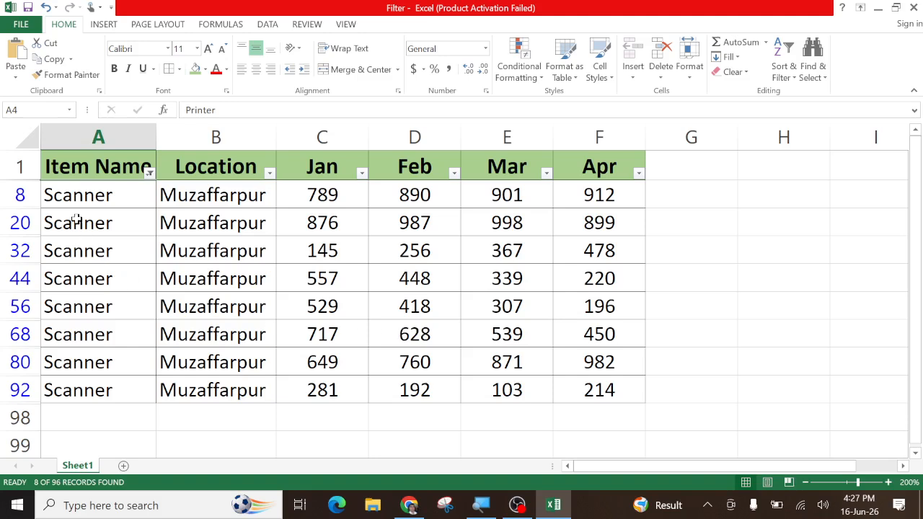
Step: Clear the "contains" filter from the Item Name column
{"action": "left_click", "coordinate": [149, 173]}
{"action": "left_click", "coordinate": [87, 242]}
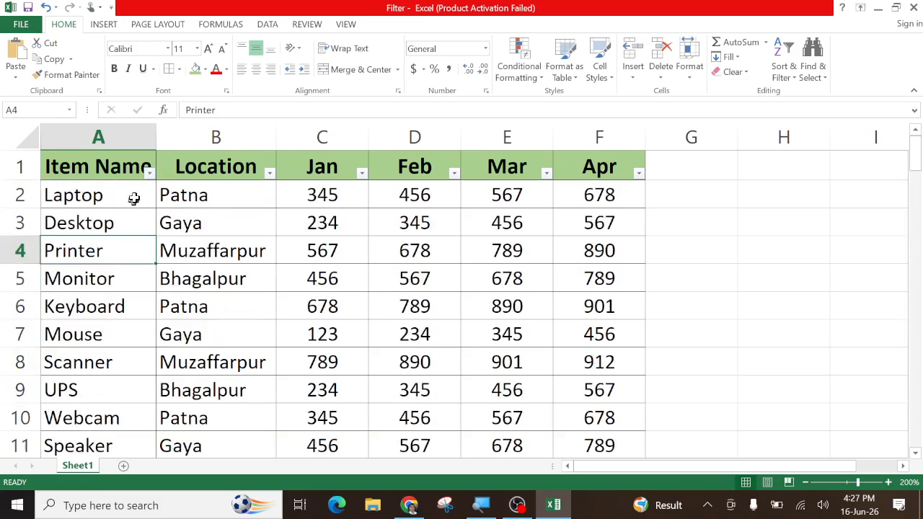
Step: Examine the comparison operators of the custom text filter for Item Name and close it without applying a condition
{"action": "left_click", "coordinate": [149, 173]}
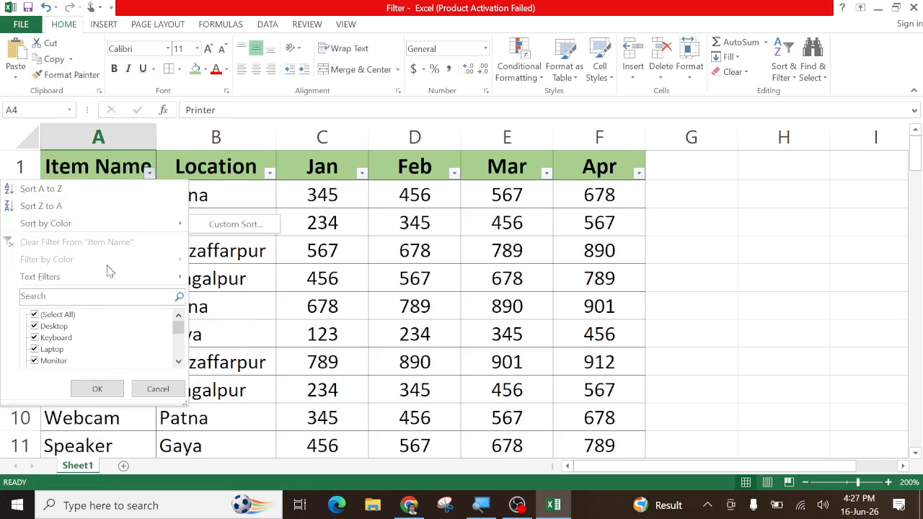
{"action": "mouse_move", "coordinate": [108, 277]}
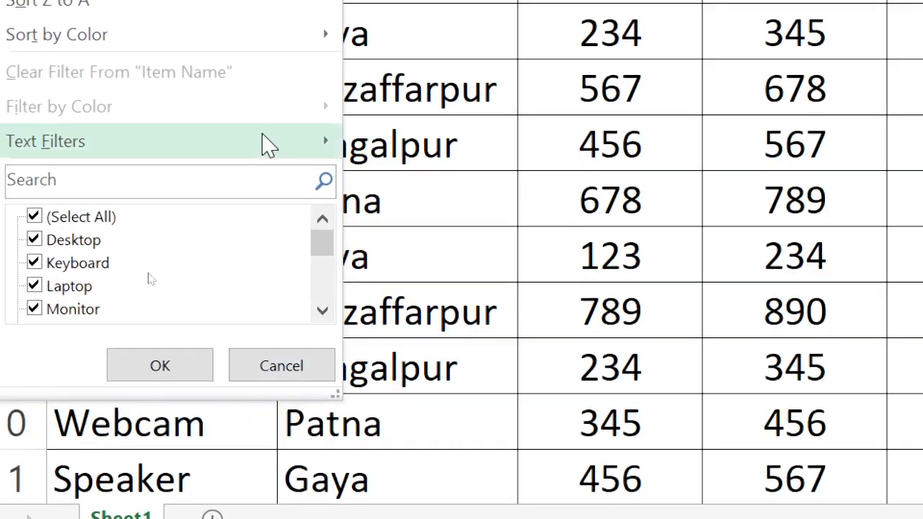
{"action": "mouse_move", "coordinate": [267, 144]}
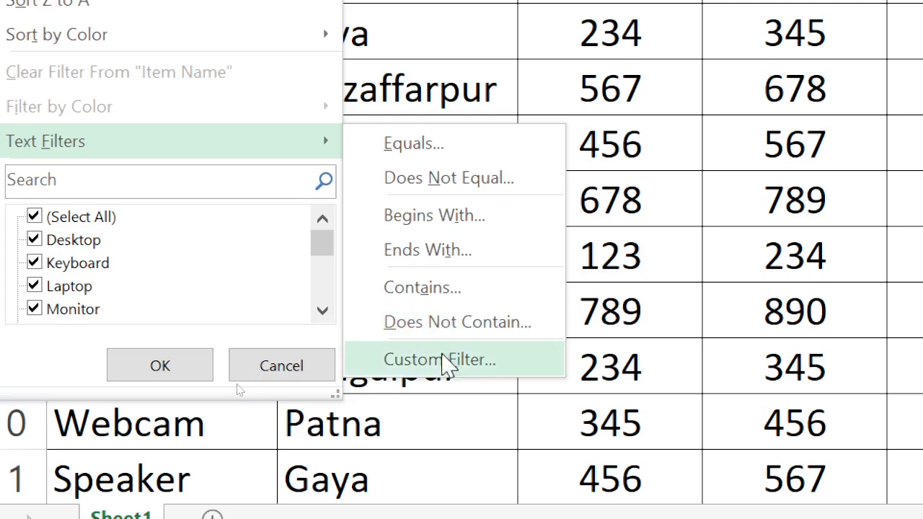
{"action": "left_click", "coordinate": [446, 359]}
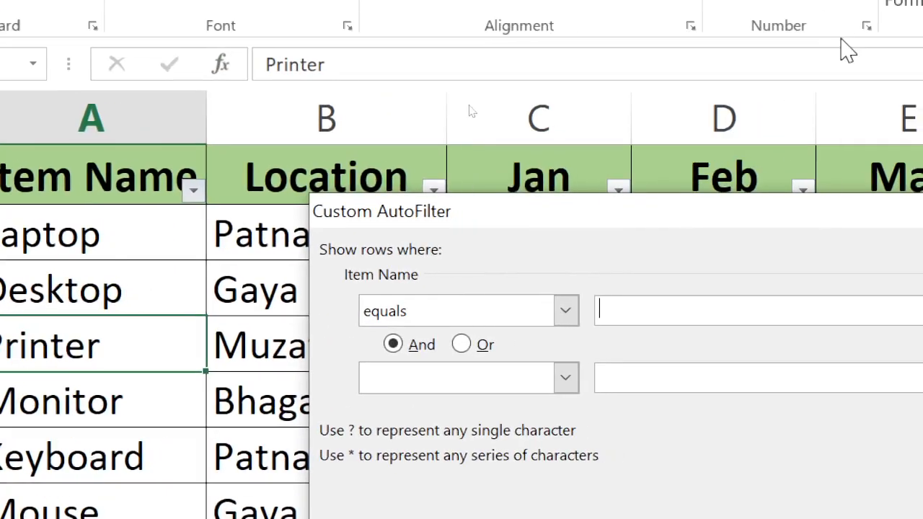
{"action": "left_click", "coordinate": [566, 311]}
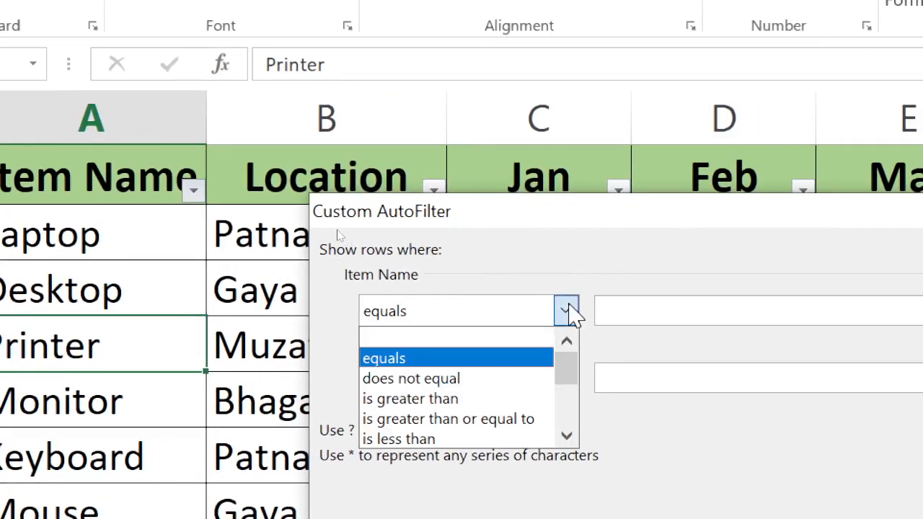
{"action": "left_click", "coordinate": [567, 312]}
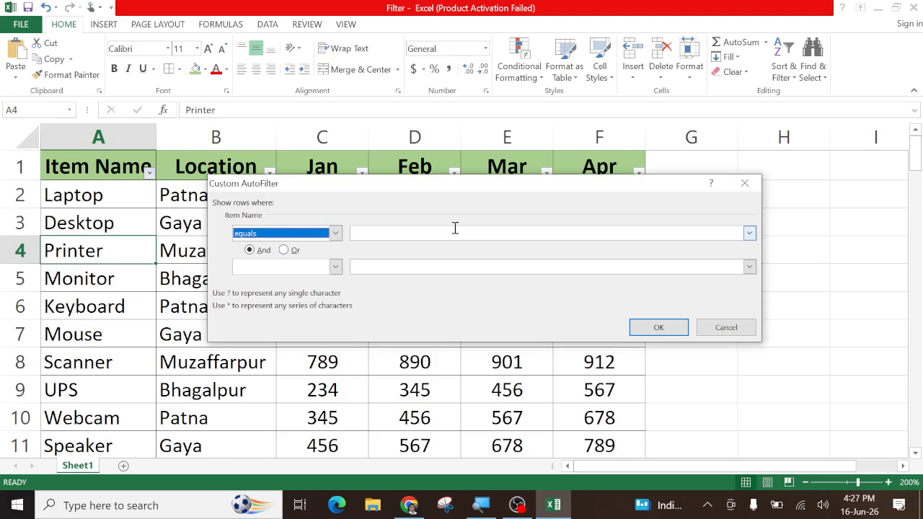
{"action": "left_click", "coordinate": [721, 328]}
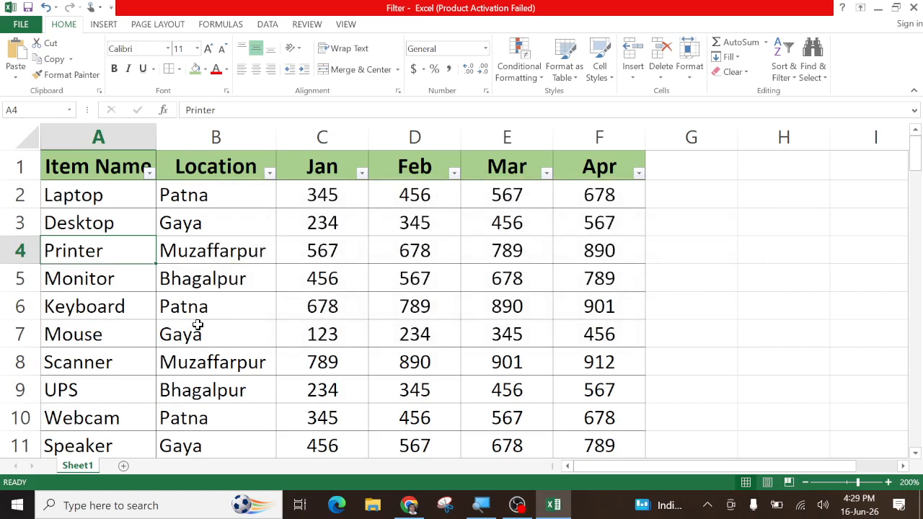
{"action": "left_click", "coordinate": [197, 326]}
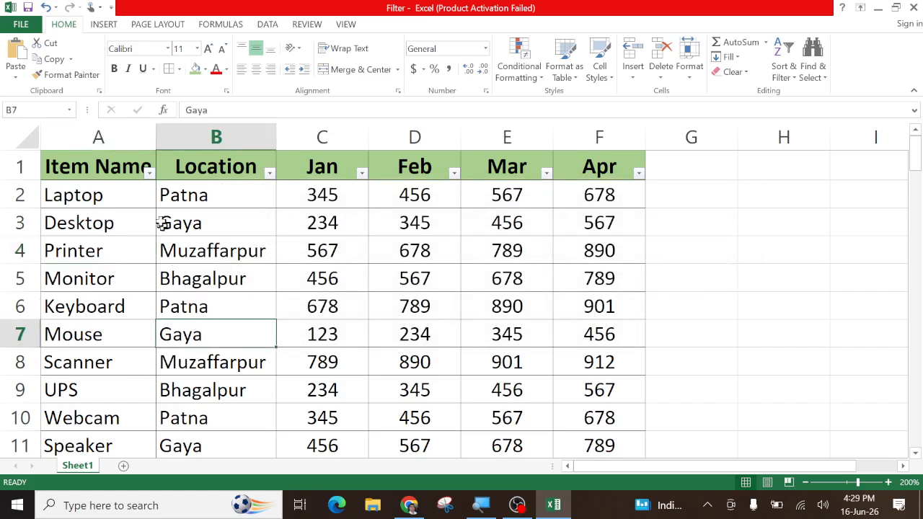
Step: Filter the Item Name column by value so that only Laptop and Desktop rows are shown
{"action": "left_click", "coordinate": [149, 176]}
{"action": "mouse_move", "coordinate": [91, 278]}
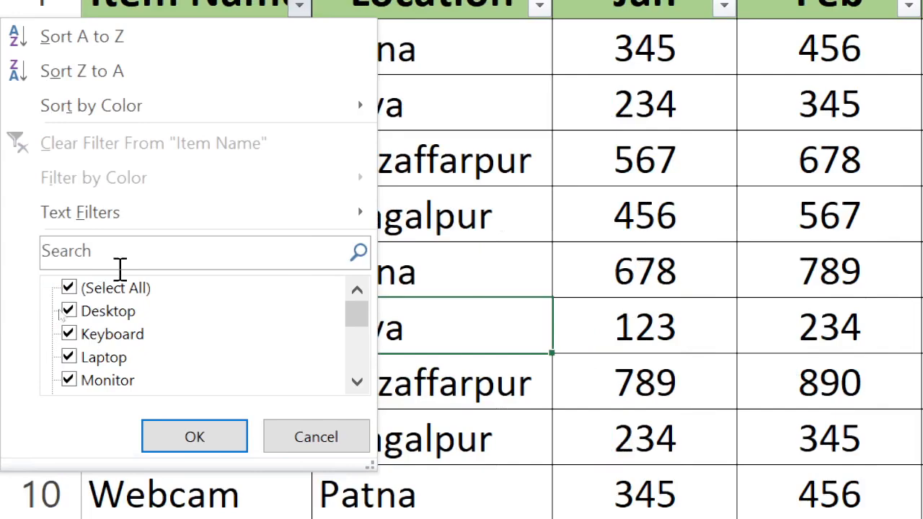
{"action": "scroll", "coordinate": [112, 334], "scroll_direction": "down", "scroll_amount": 3}
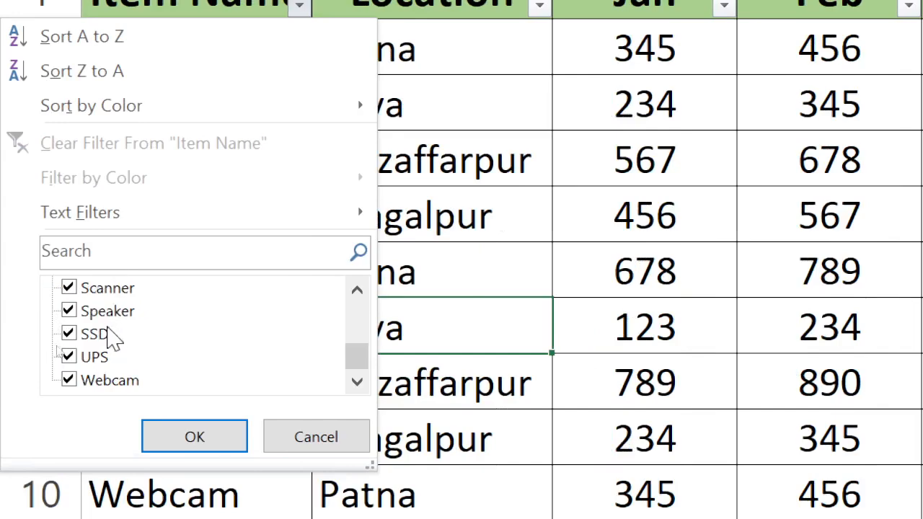
{"action": "scroll", "coordinate": [123, 382], "scroll_direction": "up", "scroll_amount": 3}
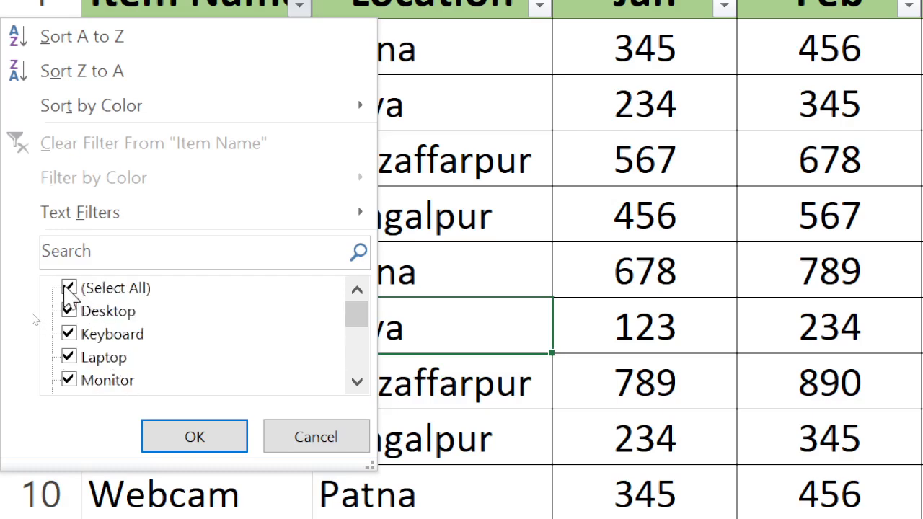
{"action": "left_click", "coordinate": [67, 287]}
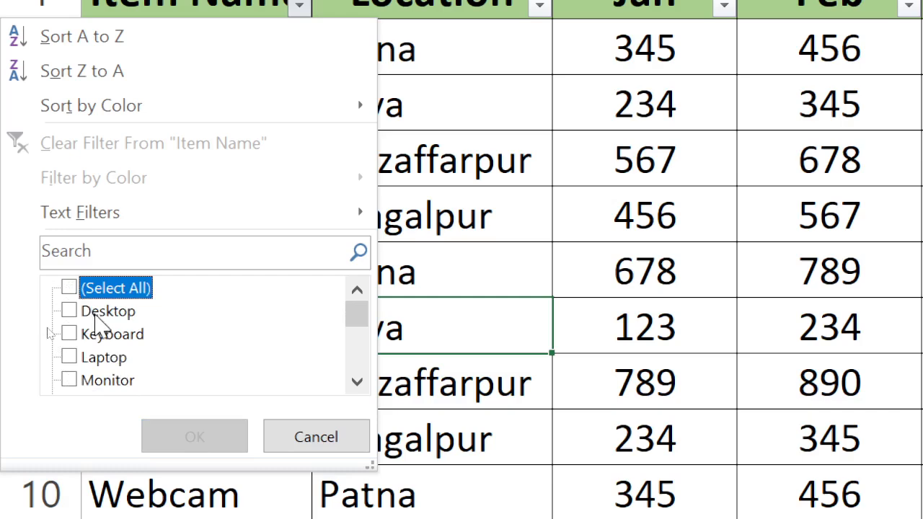
{"action": "left_click", "coordinate": [74, 287]}
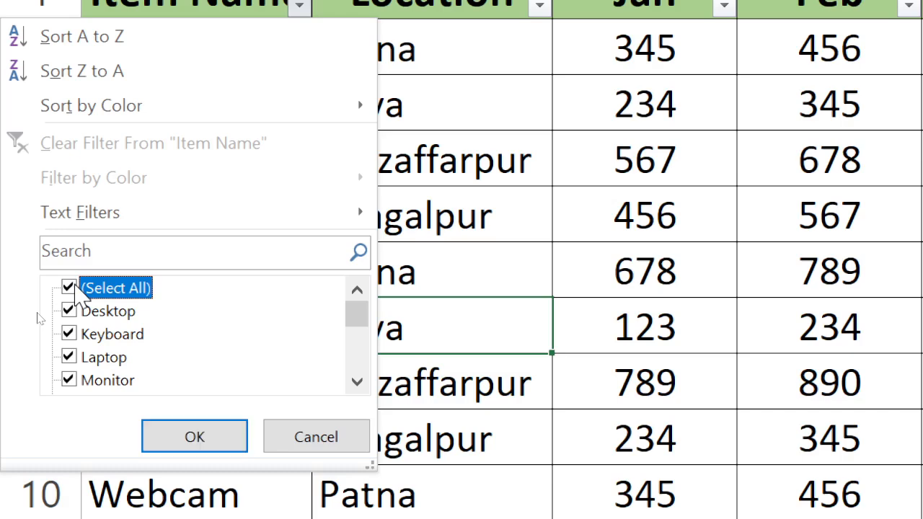
{"action": "left_click", "coordinate": [72, 287]}
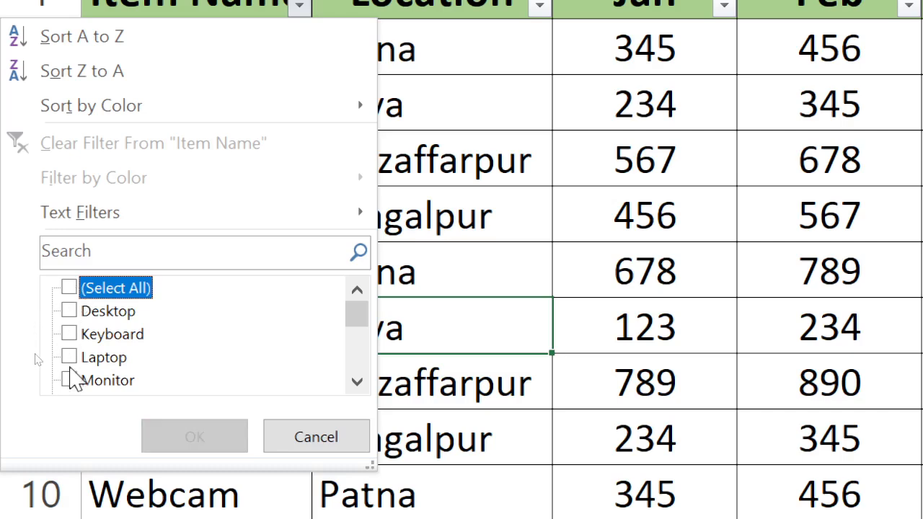
{"action": "left_click", "coordinate": [68, 356]}
{"action": "left_click", "coordinate": [68, 311]}
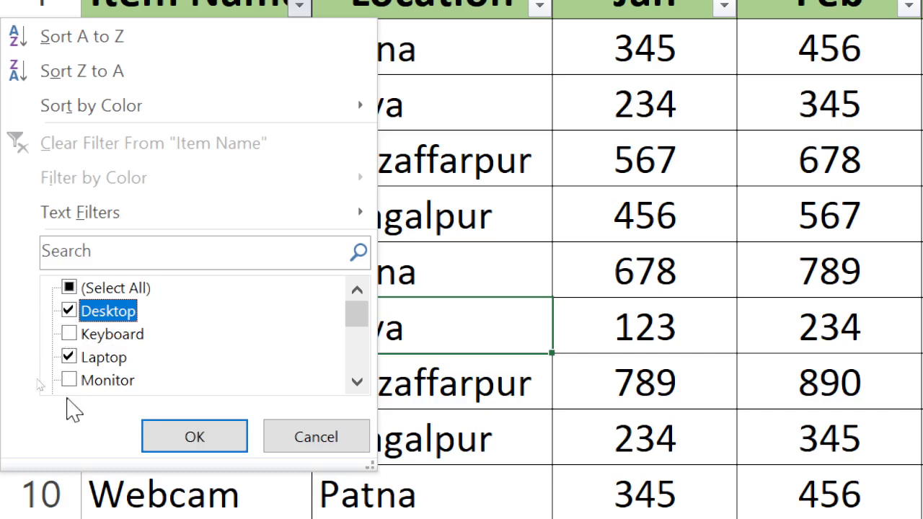
{"action": "left_click", "coordinate": [182, 439]}
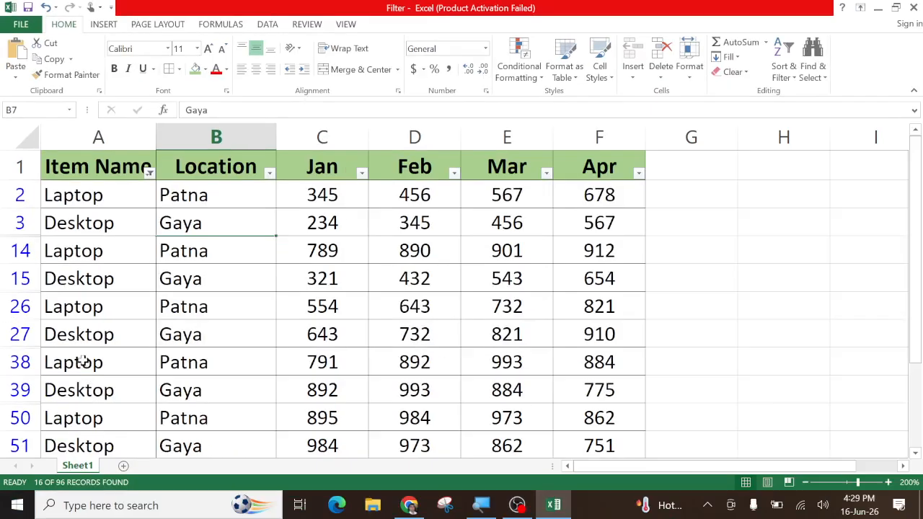
Step: Add Mouse to the items included in the Item Name filter
{"action": "left_click", "coordinate": [148, 174]}
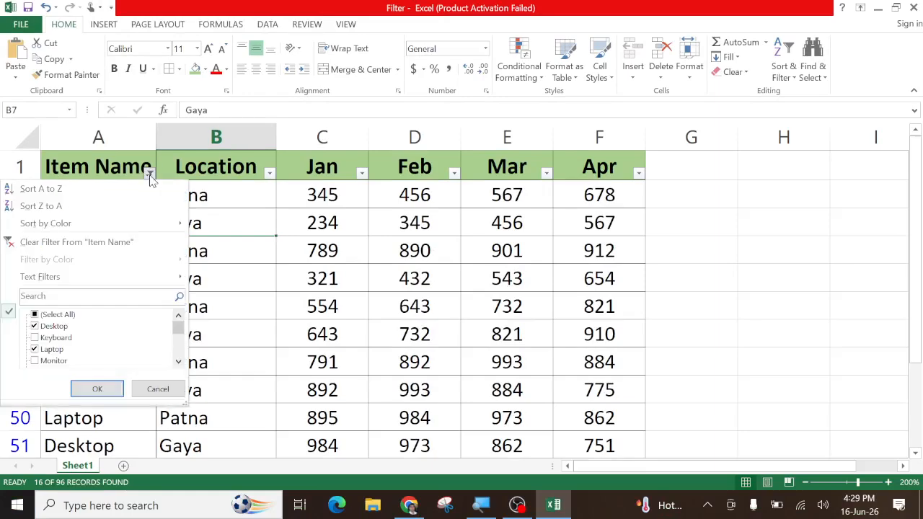
{"action": "scroll", "coordinate": [44, 339], "scroll_direction": "down", "scroll_amount": 1}
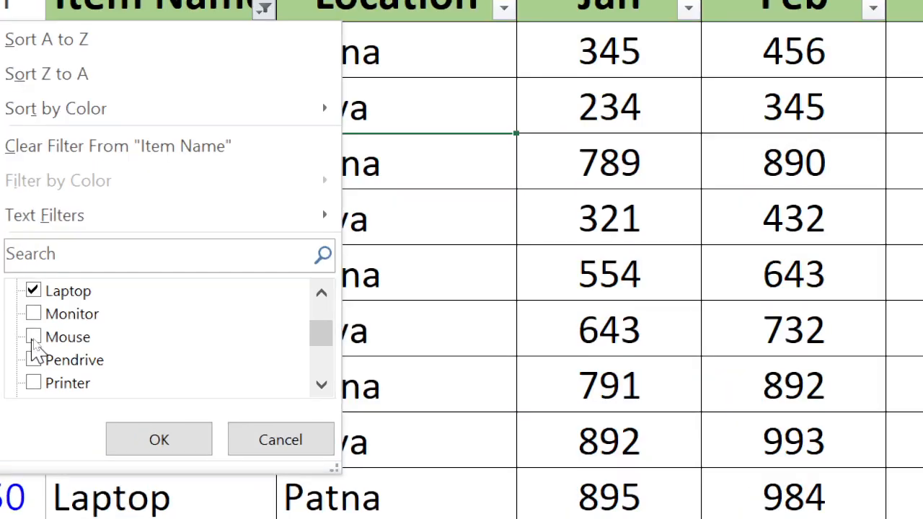
{"action": "left_click", "coordinate": [35, 338]}
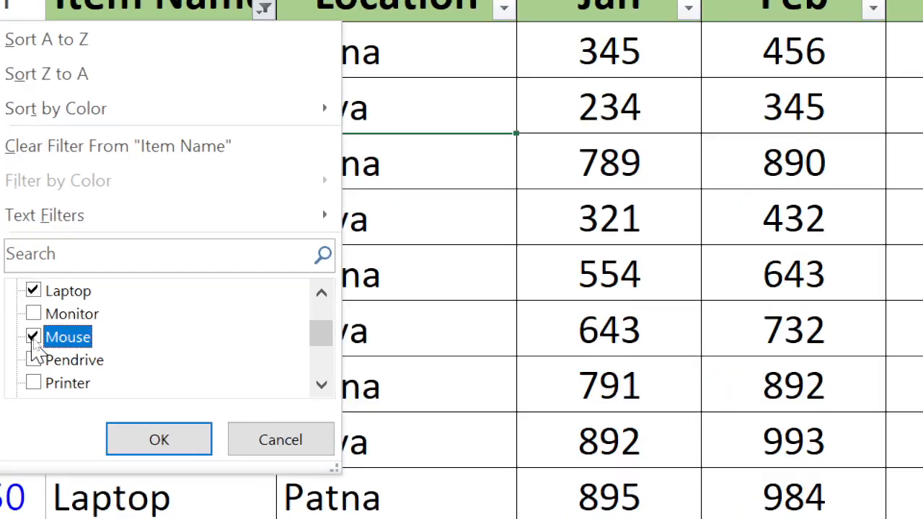
{"action": "left_click", "coordinate": [173, 447]}
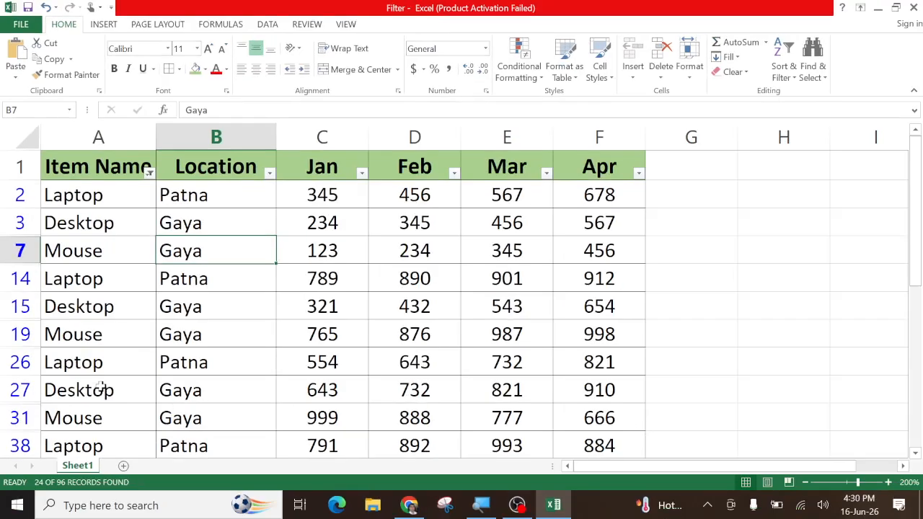
Step: Reselect all values in the Item Name filter to show every row
{"action": "left_click", "coordinate": [149, 174]}
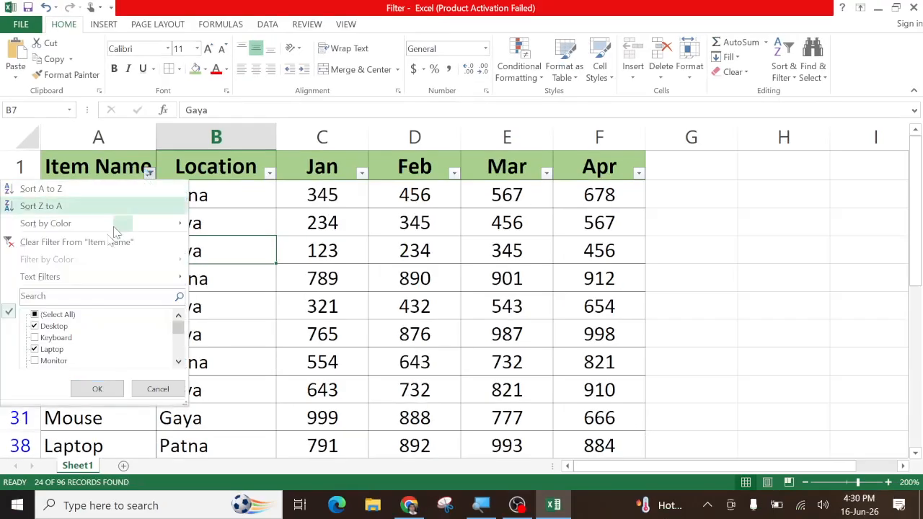
{"action": "left_click", "coordinate": [34, 316]}
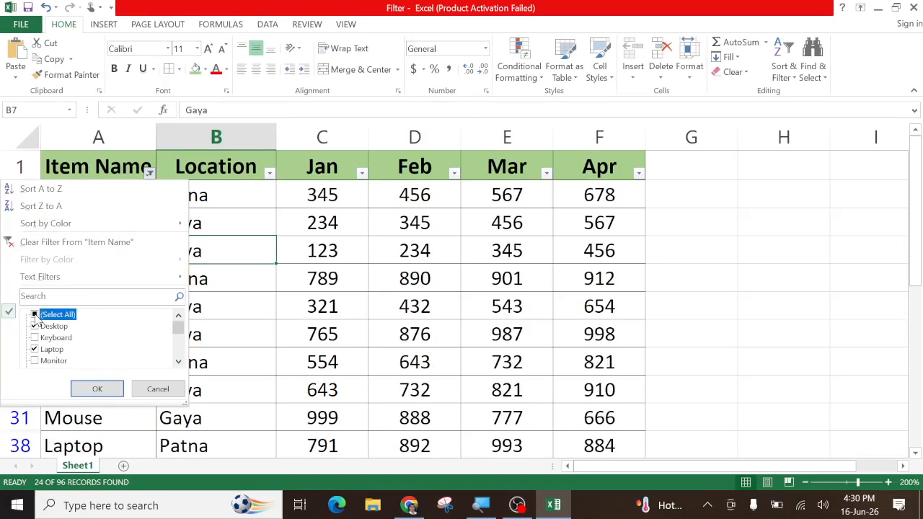
{"action": "left_click", "coordinate": [96, 390]}
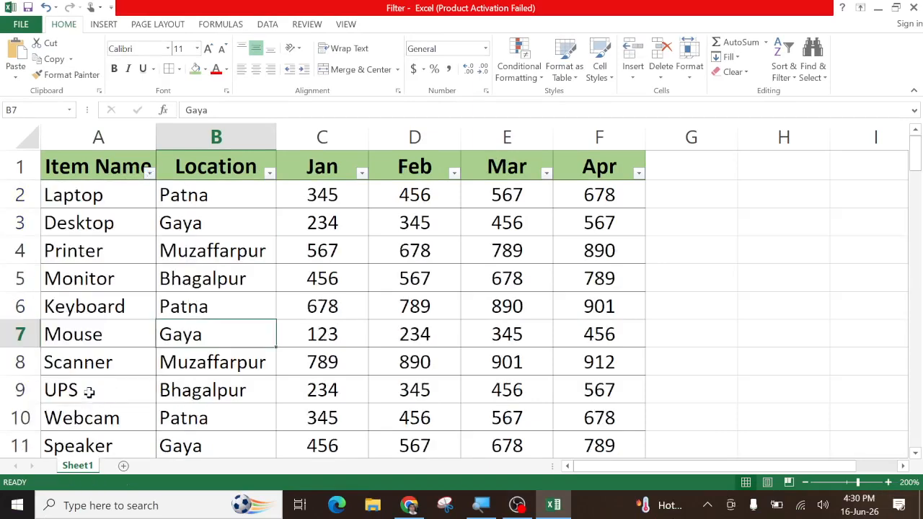
Step: Filter the Item Name column by value to show only SSD rows and clear that filter after reviewing them
{"action": "left_click", "coordinate": [149, 173]}
{"action": "left_click", "coordinate": [35, 315]}
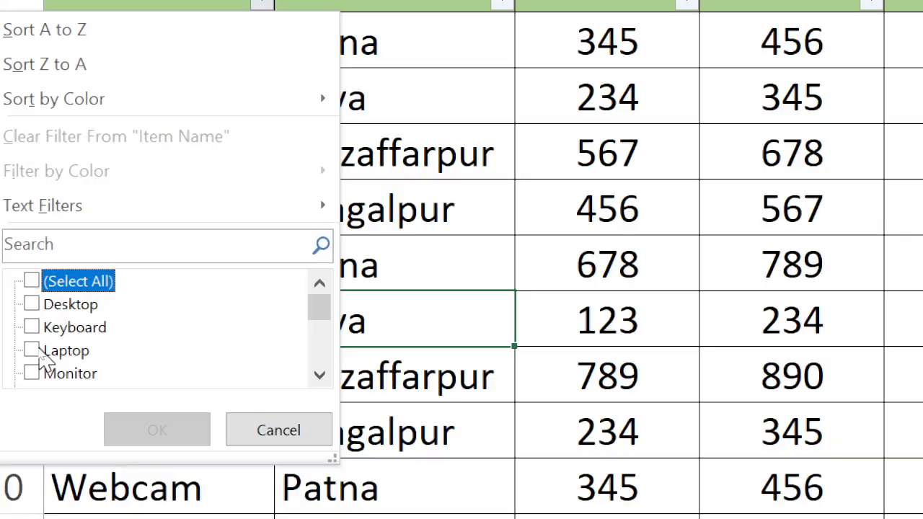
{"action": "scroll", "coordinate": [48, 365], "scroll_direction": "down", "scroll_amount": 3}
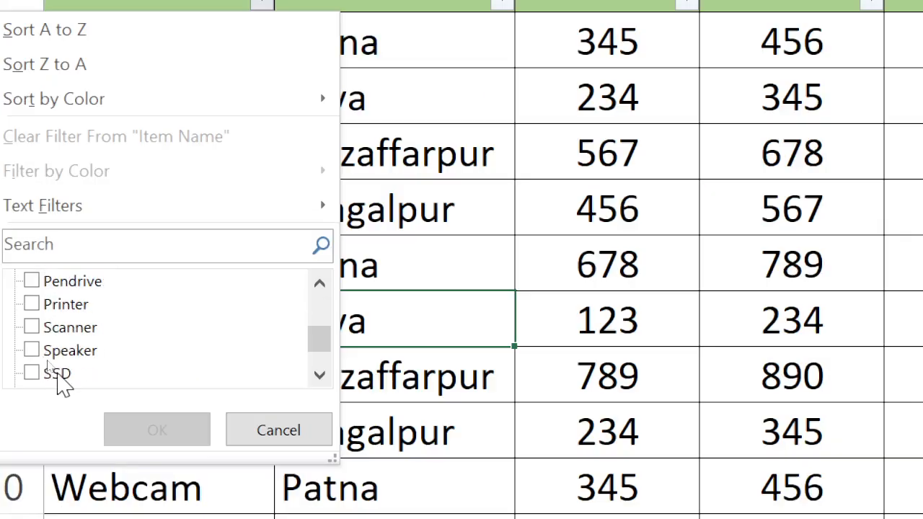
{"action": "left_click", "coordinate": [58, 377]}
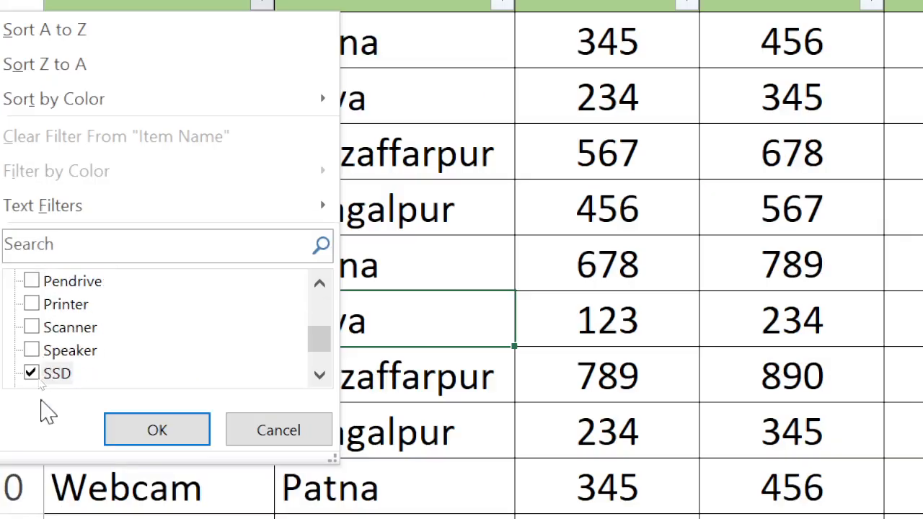
{"action": "left_click", "coordinate": [165, 441]}
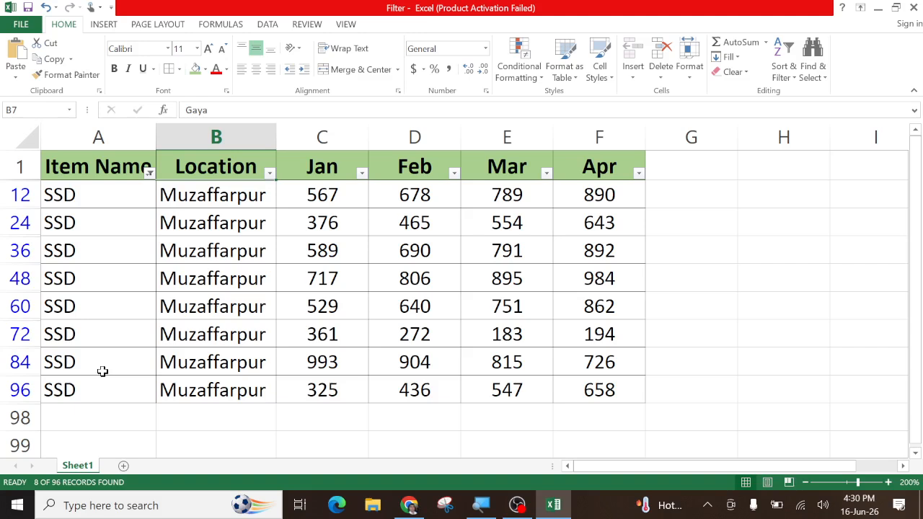
{"action": "left_click", "coordinate": [149, 174]}
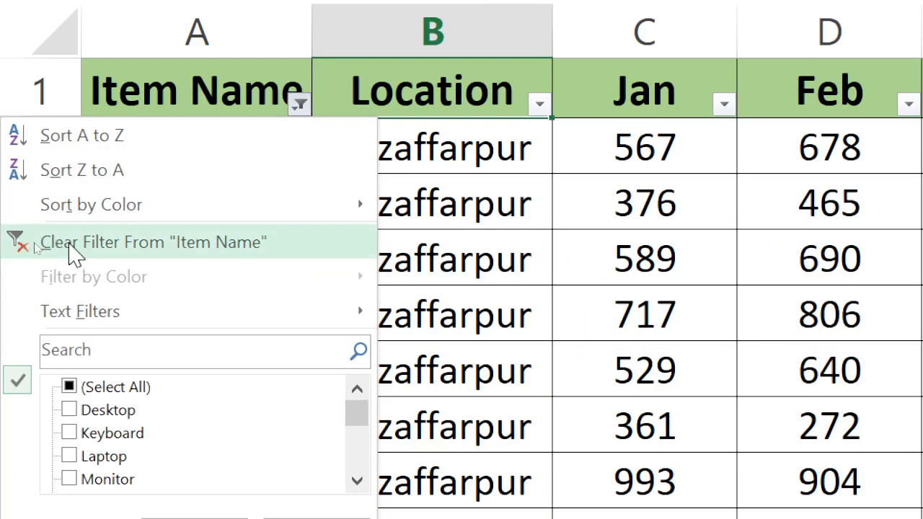
{"action": "left_click", "coordinate": [73, 249]}
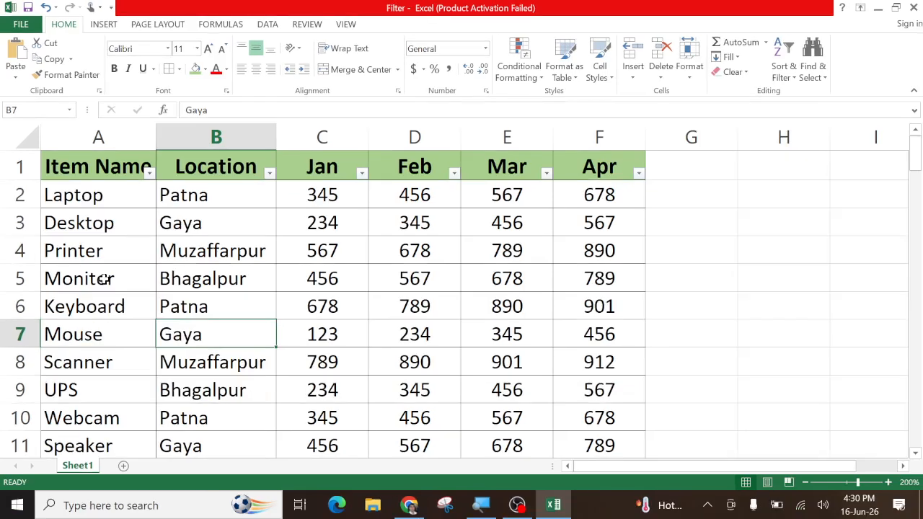
{"action": "left_click", "coordinate": [148, 172]}
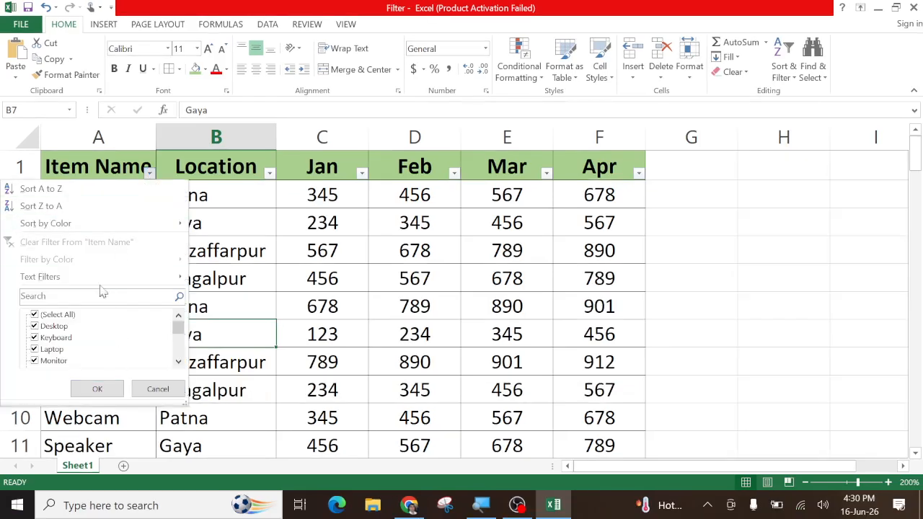
{"action": "mouse_move", "coordinate": [99, 277]}
{"action": "left_click", "coordinate": [97, 389]}
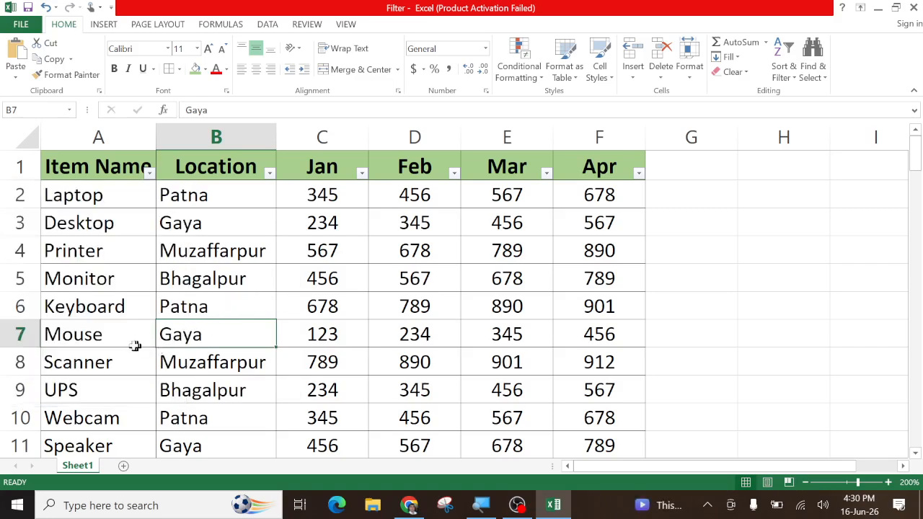
{"action": "scroll", "coordinate": [86, 344], "scroll_direction": "down", "scroll_amount": 6}
{"action": "scroll", "coordinate": [87, 366], "scroll_direction": "up", "scroll_amount": 6}
Step: Add a Total header in G1 and use AutoSum to total Jan through Apr for every item row in column G
{"action": "left_click", "coordinate": [672, 163]}
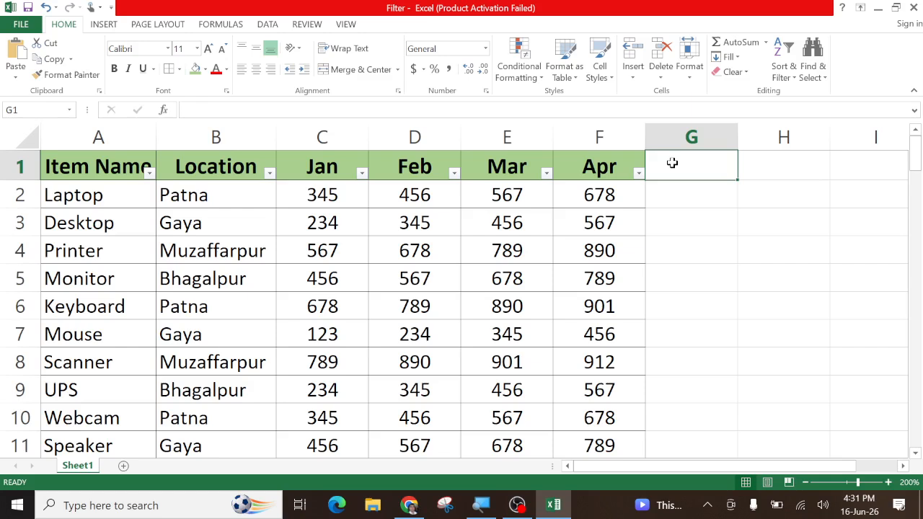
{"action": "type", "text": "Total"}
{"action": "key", "text": "Return"}
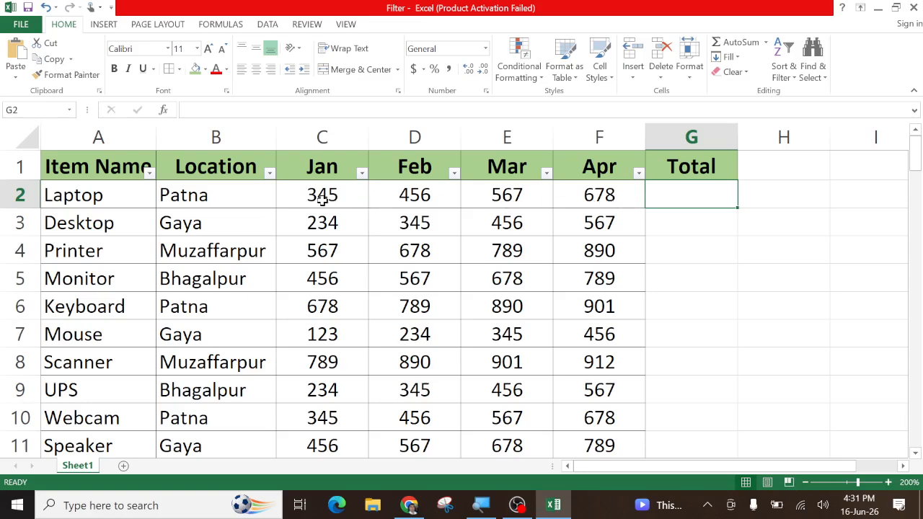
{"action": "left_click_drag", "start_coordinate": [307, 201], "coordinate": [671, 353]}
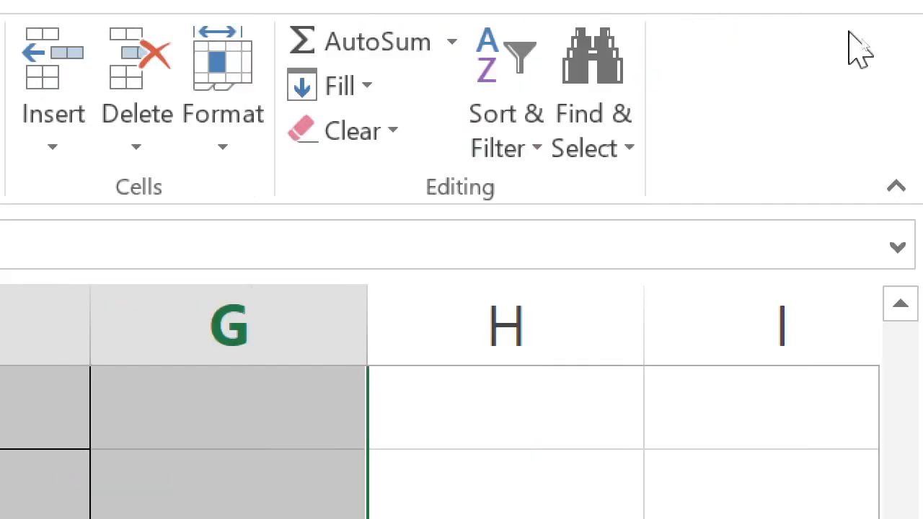
{"action": "left_click", "coordinate": [383, 45]}
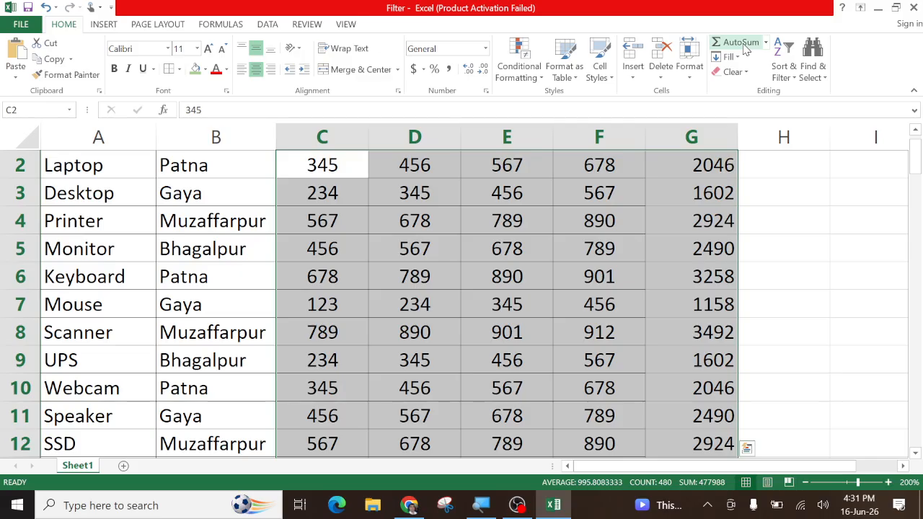
{"action": "scroll", "coordinate": [793, 253], "scroll_direction": "up", "scroll_amount": 1}
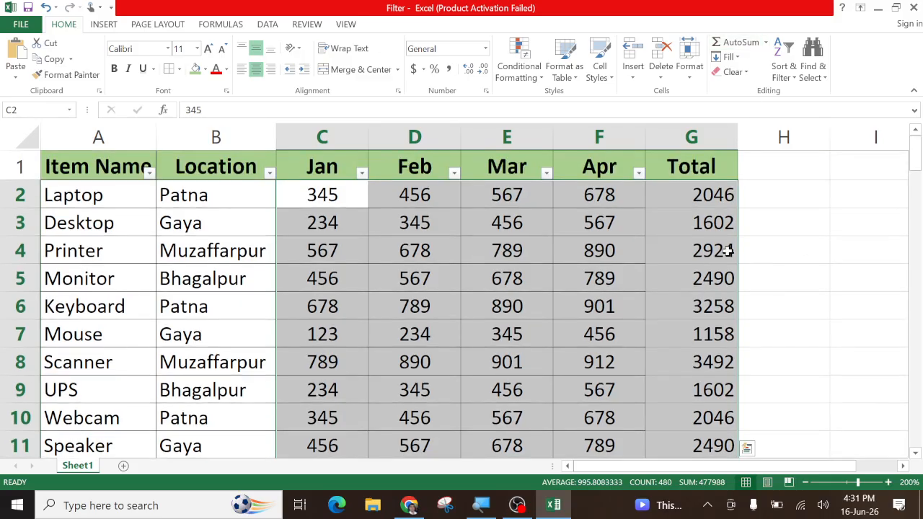
Step: Centre-align the contents of the entire Total column
{"action": "left_click", "coordinate": [693, 136]}
{"action": "left_click", "coordinate": [259, 72]}
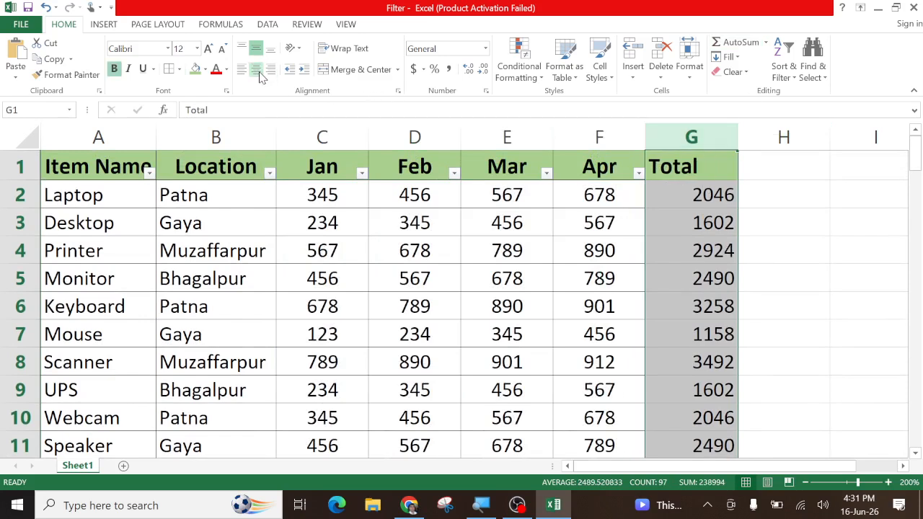
{"action": "left_click", "coordinate": [256, 71]}
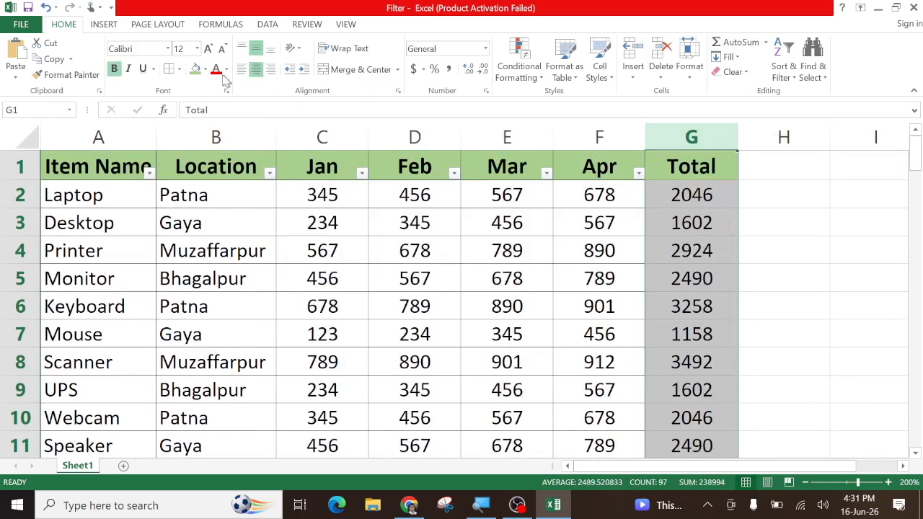
Step: Apply borders to all cells of the table, including the Total column
{"action": "left_click", "coordinate": [609, 254]}
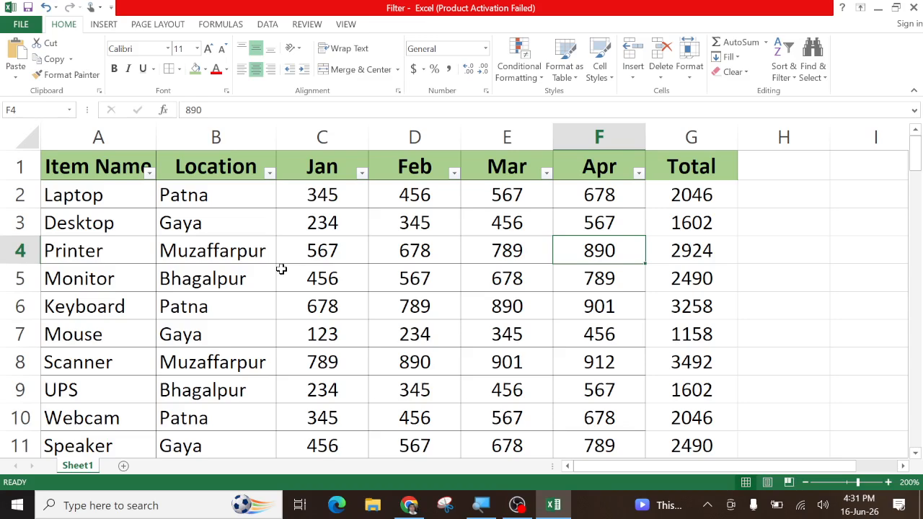
{"action": "key", "text": "ctrl+a"}
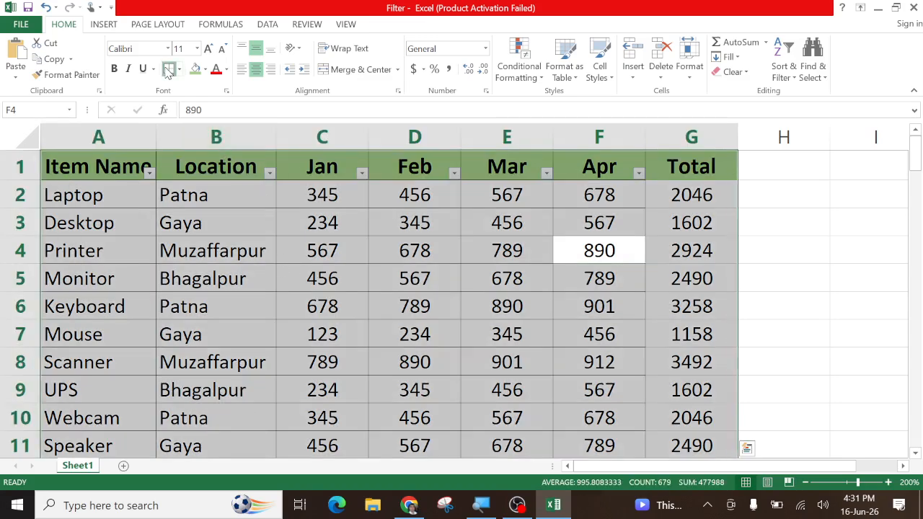
{"action": "left_click", "coordinate": [476, 303]}
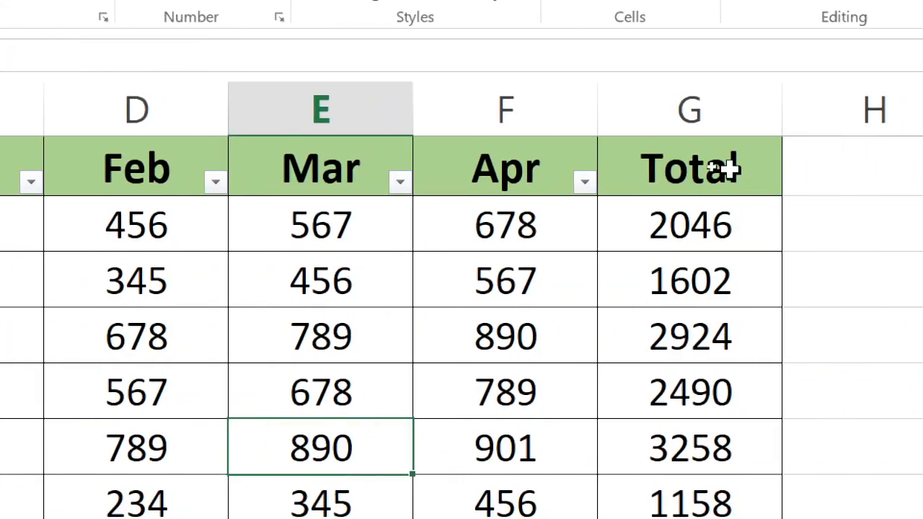
Step: Remove the header filters and reapply them to the whole table so that the Total column is included
{"action": "left_click", "coordinate": [143, 304]}
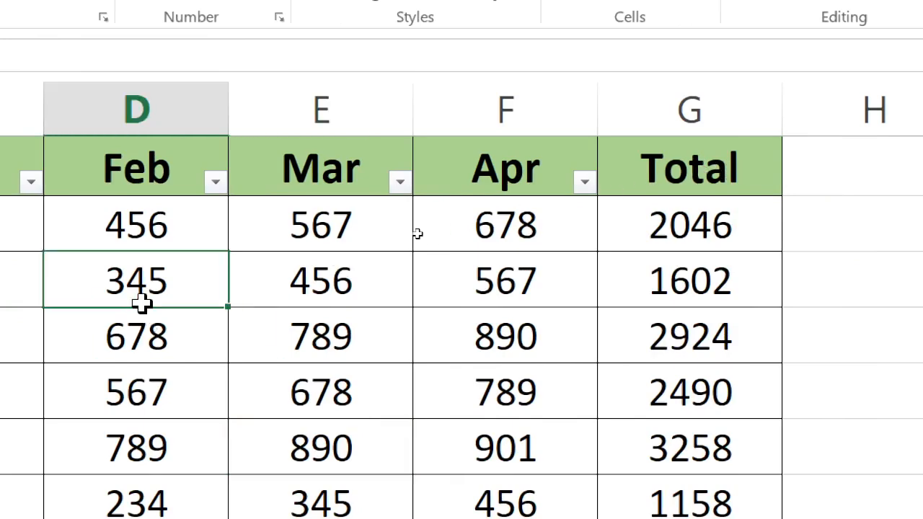
{"action": "key", "text": "ctrl+a"}
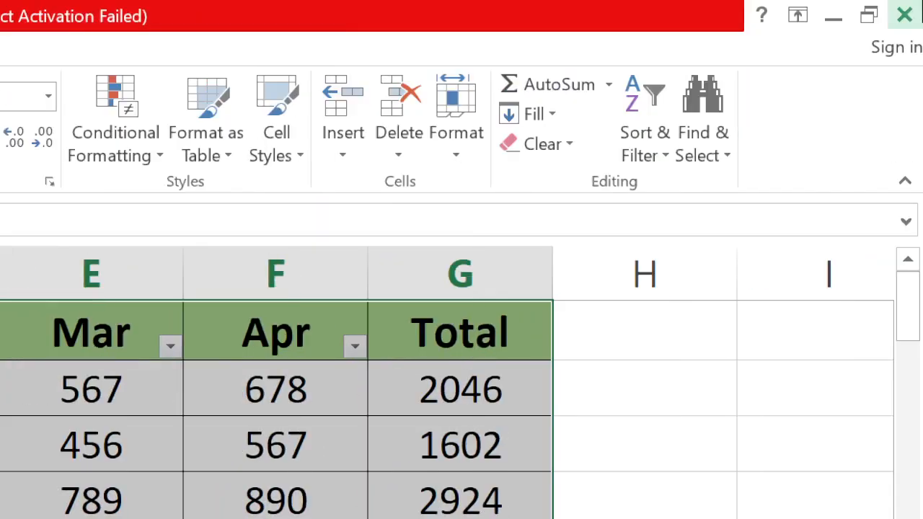
{"action": "left_click", "coordinate": [651, 157]}
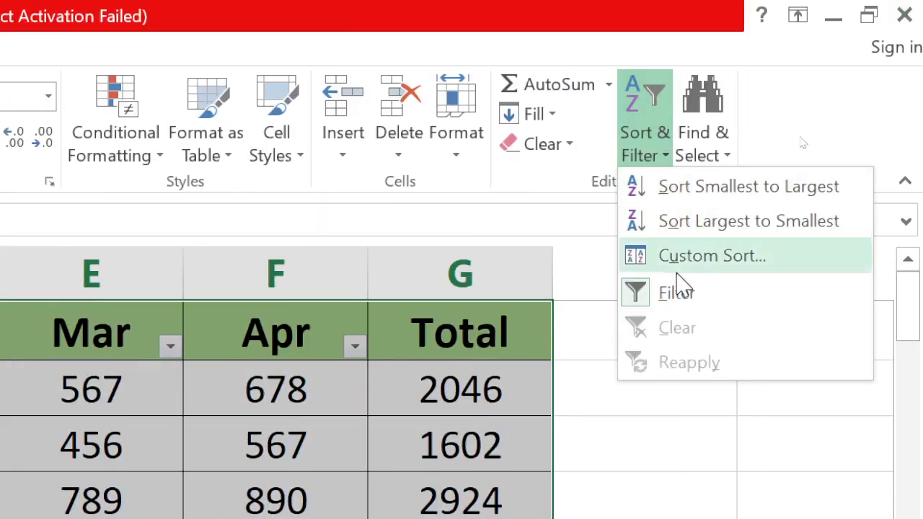
{"action": "left_click", "coordinate": [676, 312]}
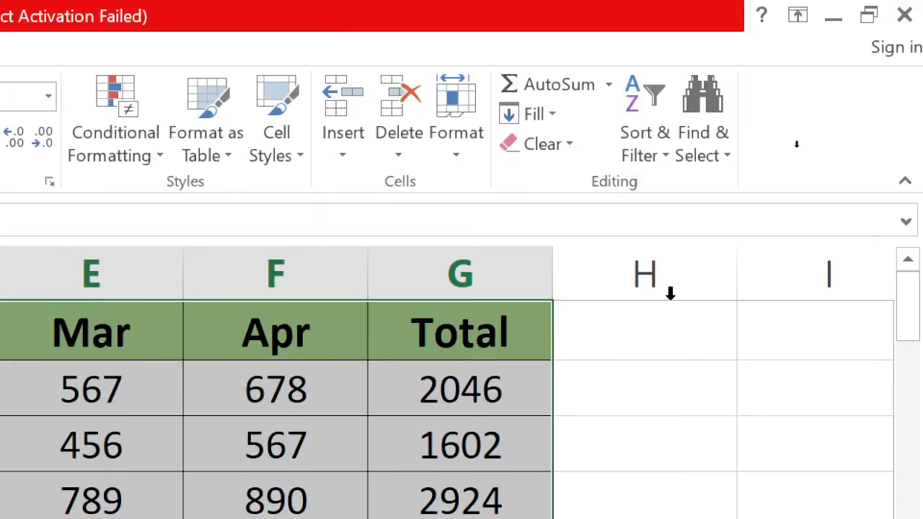
{"action": "left_click", "coordinate": [653, 157]}
{"action": "left_click", "coordinate": [671, 294]}
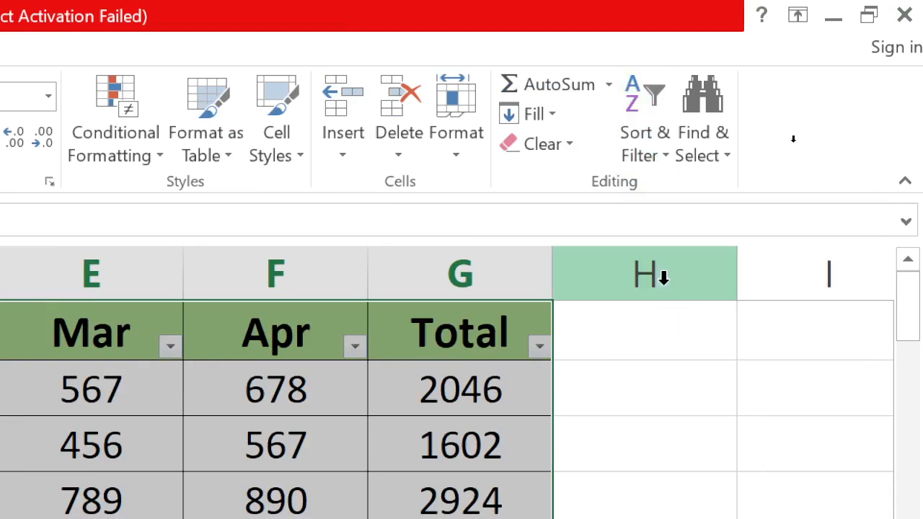
Step: Sort the table by the Total column from largest to smallest
{"action": "left_click", "coordinate": [460, 393]}
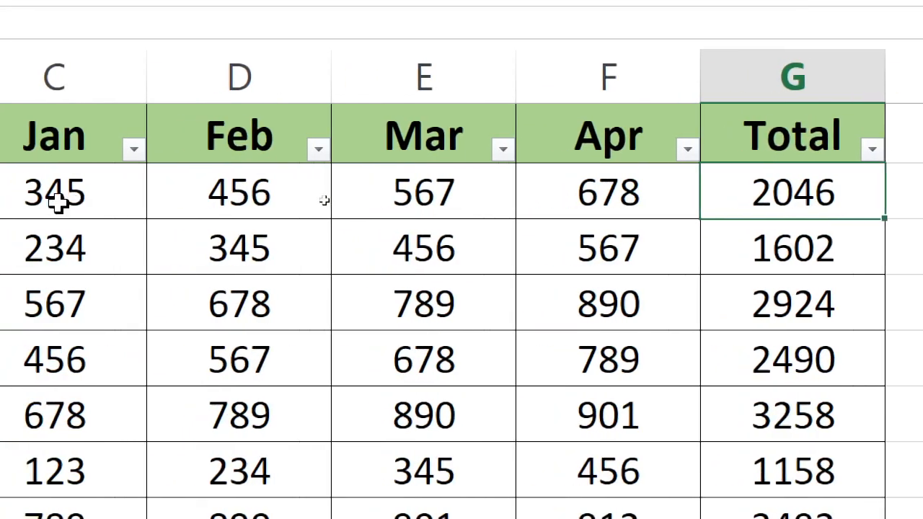
{"action": "left_click", "coordinate": [873, 149]}
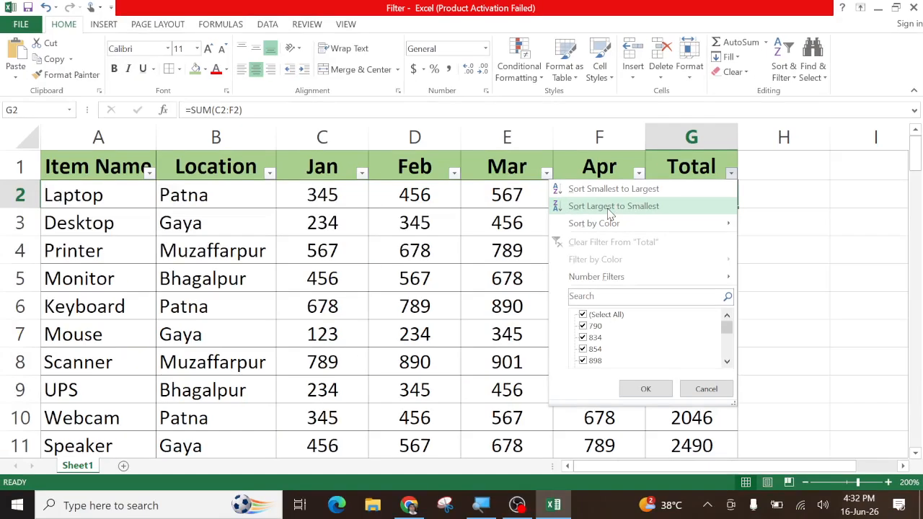
{"action": "left_click", "coordinate": [610, 209]}
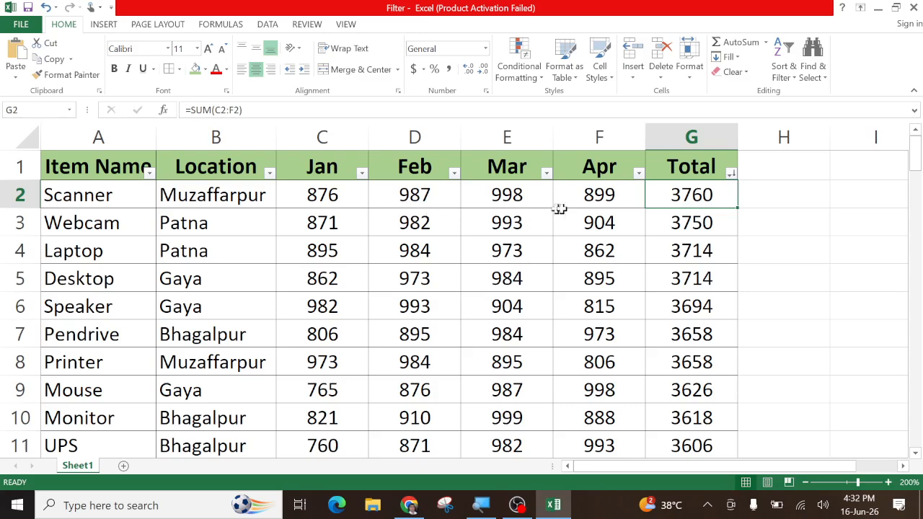
Step: Fill the Scanner cell in A2, the item with the highest total, with standard green
{"action": "left_click", "coordinate": [81, 199]}
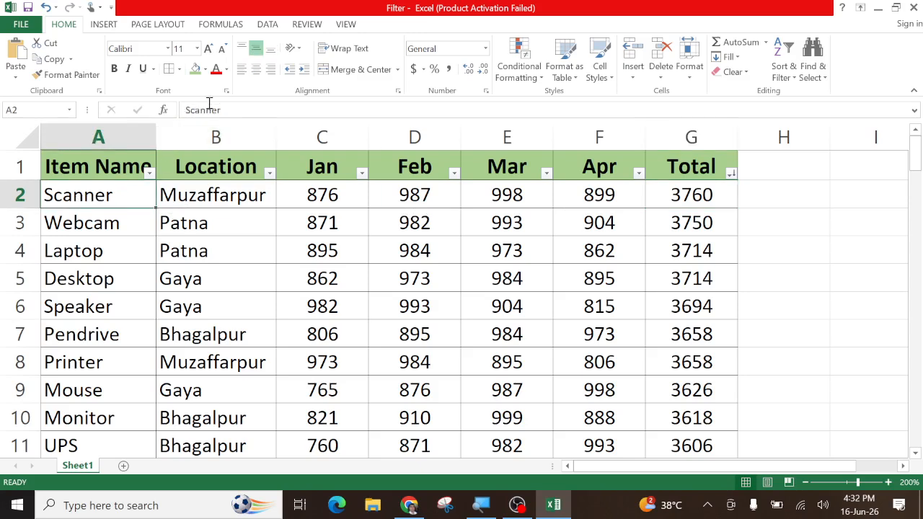
{"action": "left_click", "coordinate": [226, 70]}
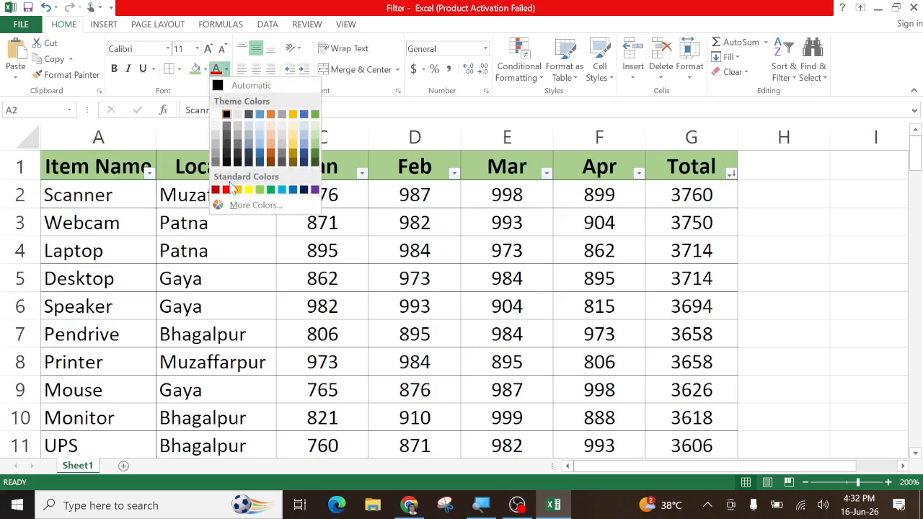
{"action": "left_click", "coordinate": [205, 70]}
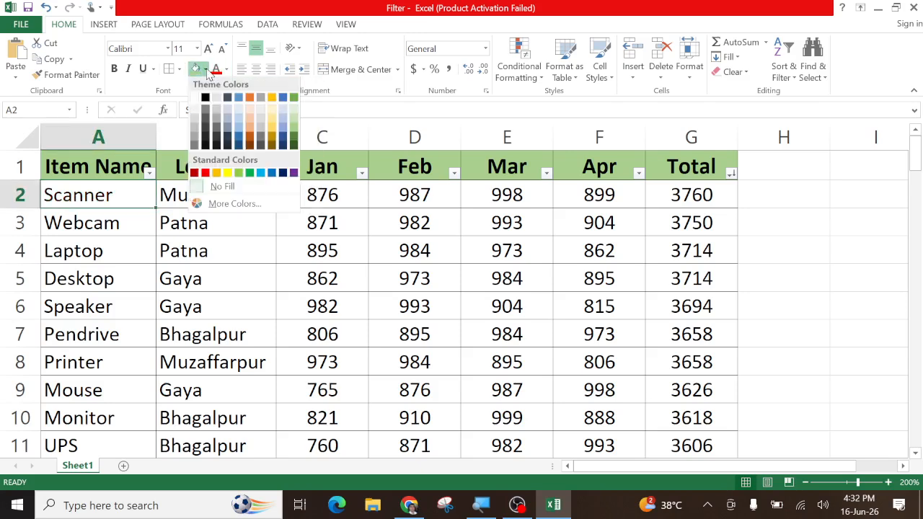
{"action": "left_click", "coordinate": [248, 175]}
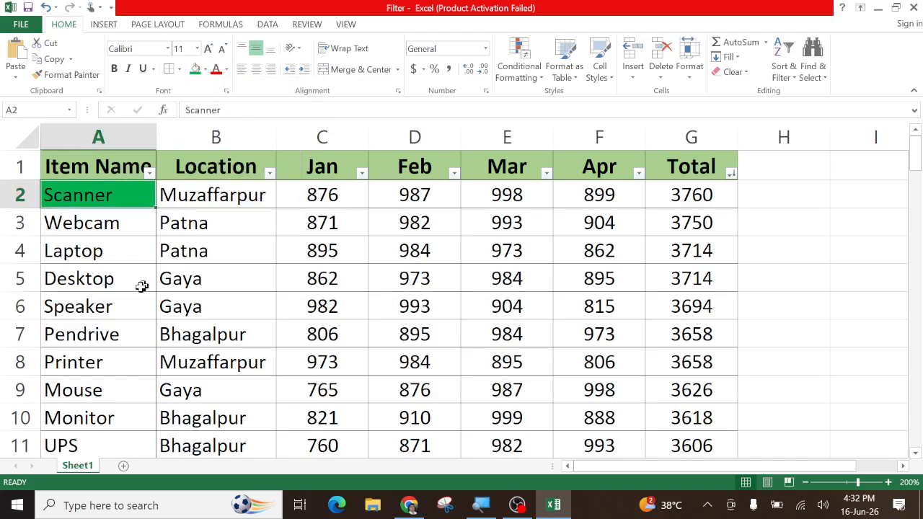
Step: Fill the UPS cell in A96, near the end of the table, with standard red
{"action": "scroll", "coordinate": [671, 360], "scroll_direction": "down", "scroll_amount": 4}
{"action": "scroll", "coordinate": [696, 368], "scroll_direction": "down", "scroll_amount": 20}
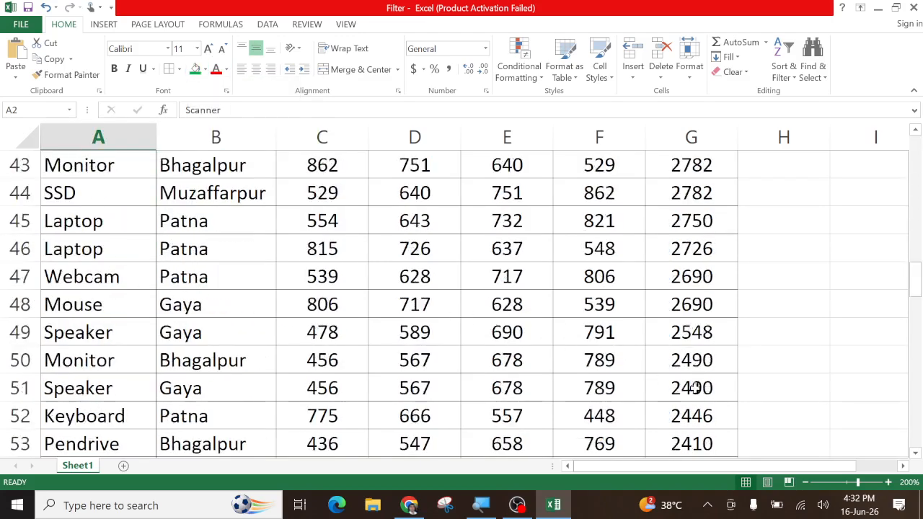
{"action": "scroll", "coordinate": [696, 404], "scroll_direction": "up", "scroll_amount": 5}
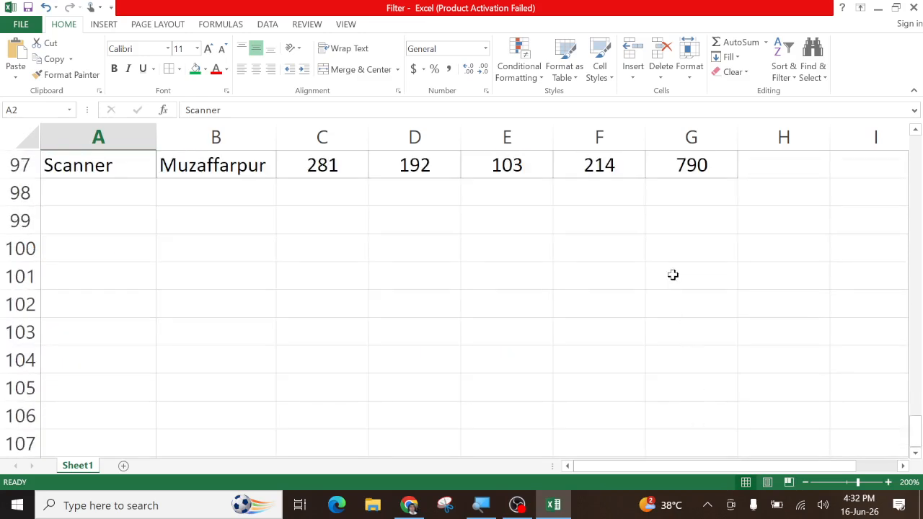
{"action": "left_click", "coordinate": [686, 336]}
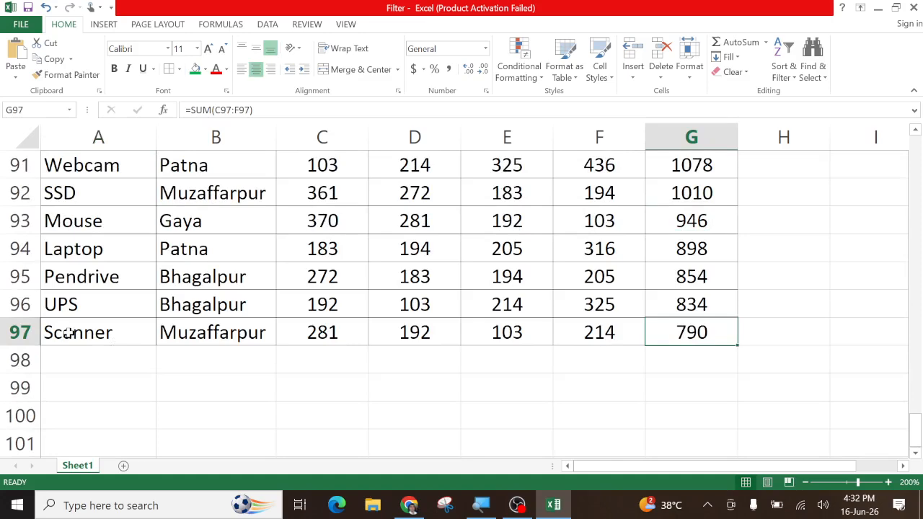
{"action": "left_click", "coordinate": [76, 304]}
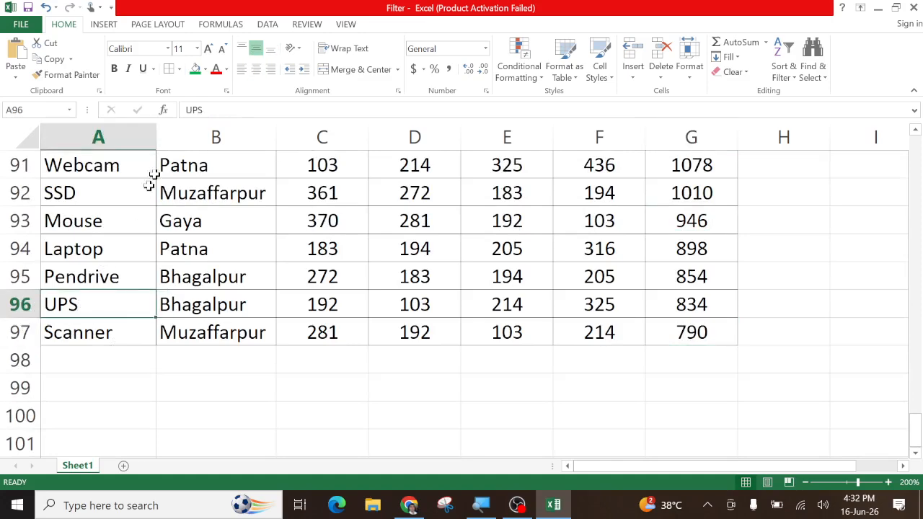
{"action": "left_click", "coordinate": [205, 69]}
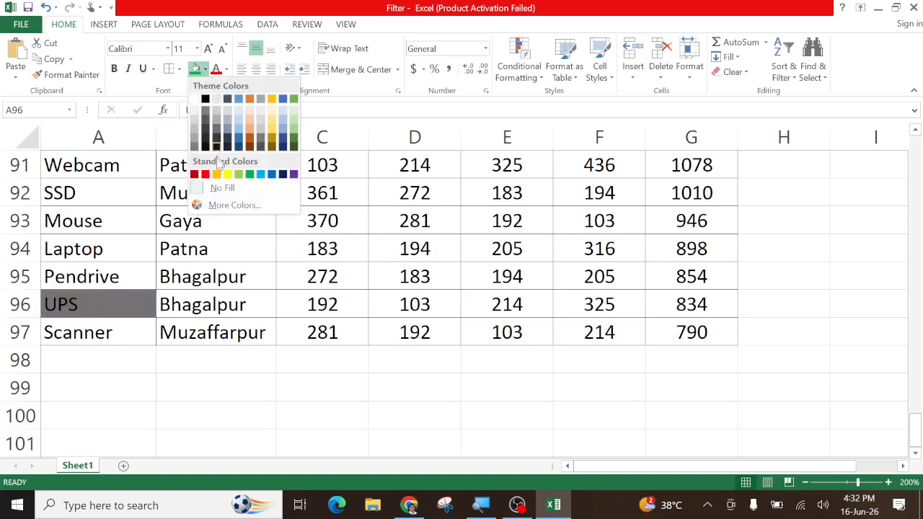
{"action": "left_click", "coordinate": [206, 176]}
Step: Fill the Mouse cell in A42, around the middle of the table, with standard orange
{"action": "scroll", "coordinate": [124, 278], "scroll_direction": "up", "scroll_amount": 10}
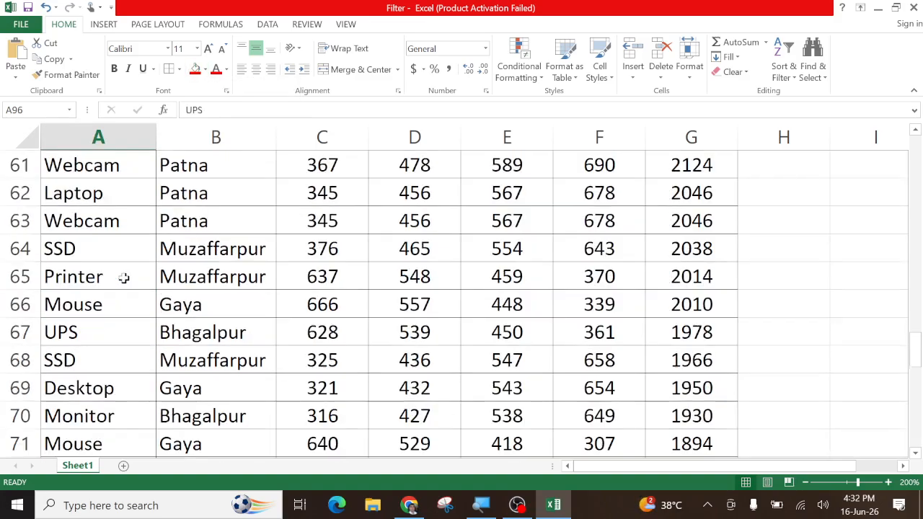
{"action": "scroll", "coordinate": [124, 278], "scroll_direction": "up", "scroll_amount": 8}
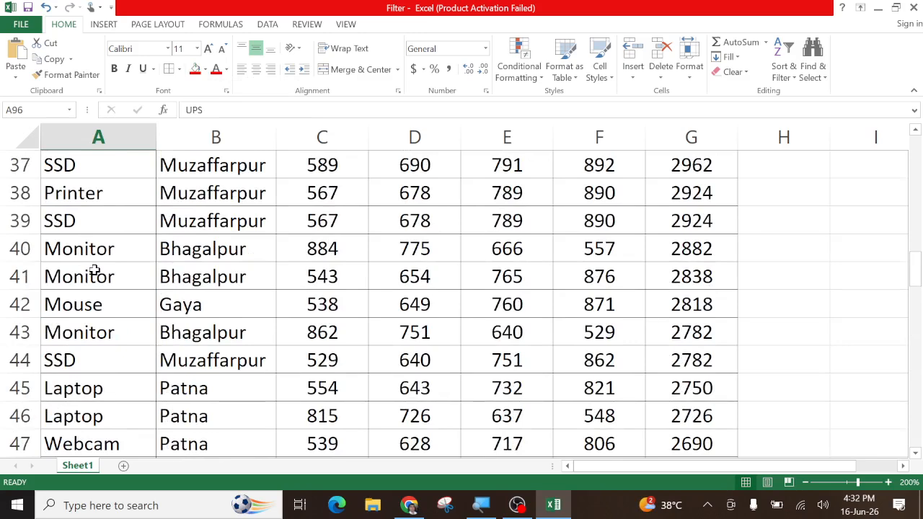
{"action": "left_click", "coordinate": [76, 308]}
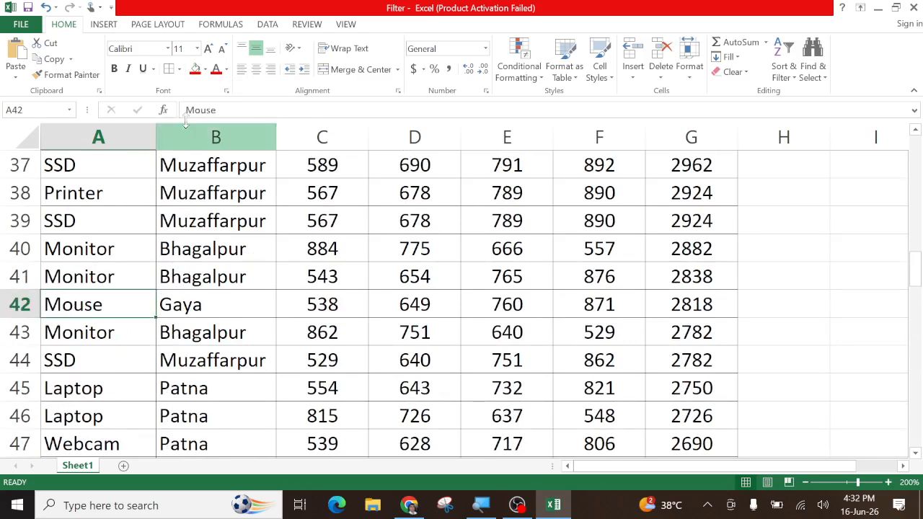
{"action": "left_click", "coordinate": [207, 70]}
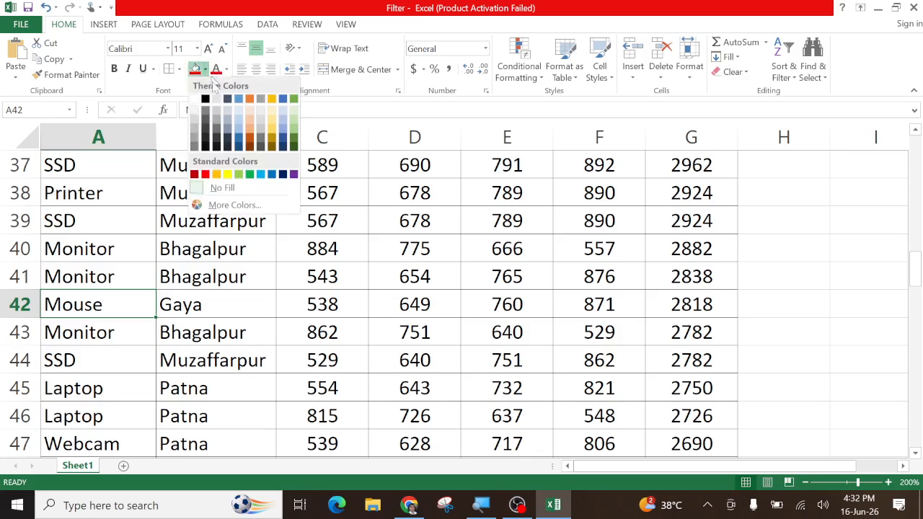
{"action": "left_click", "coordinate": [216, 175]}
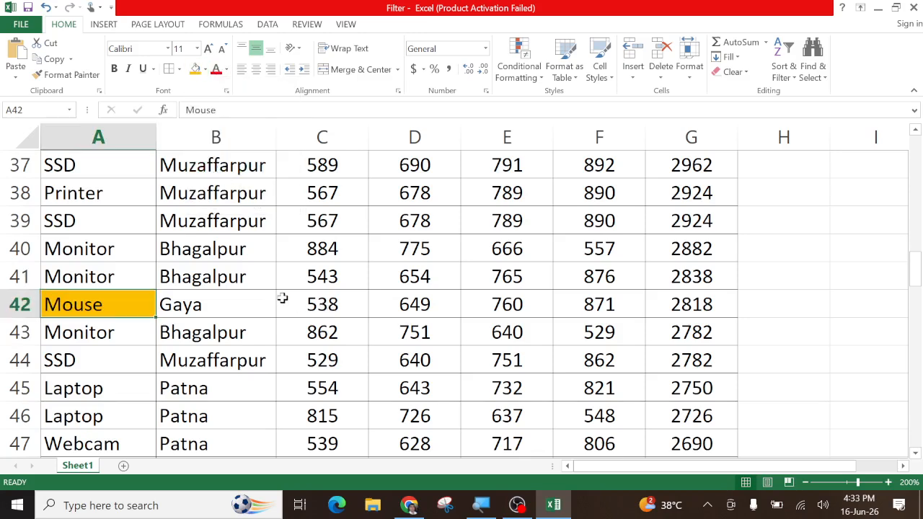
Step: Fill the Monitor cell in A43, directly below the orange Mouse cell, with the same orange
{"action": "left_click", "coordinate": [75, 335]}
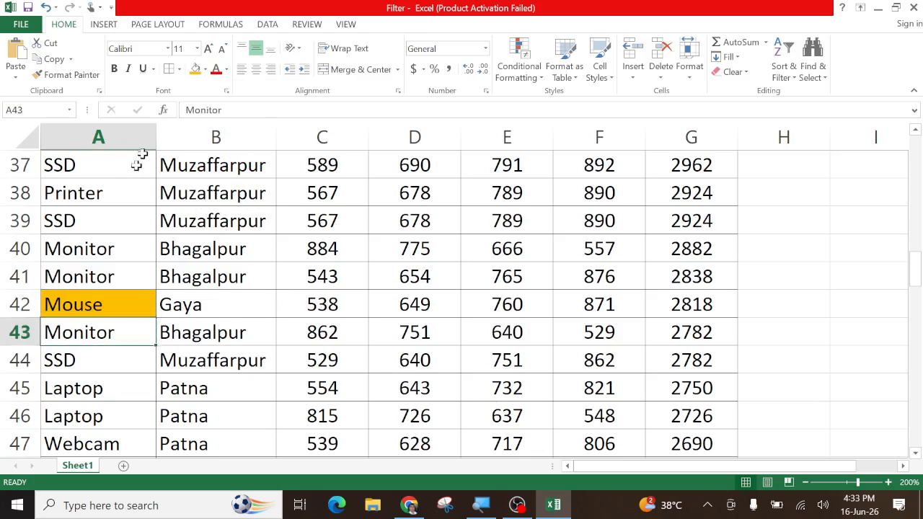
{"action": "left_click", "coordinate": [195, 69]}
{"action": "left_click", "coordinate": [190, 282]}
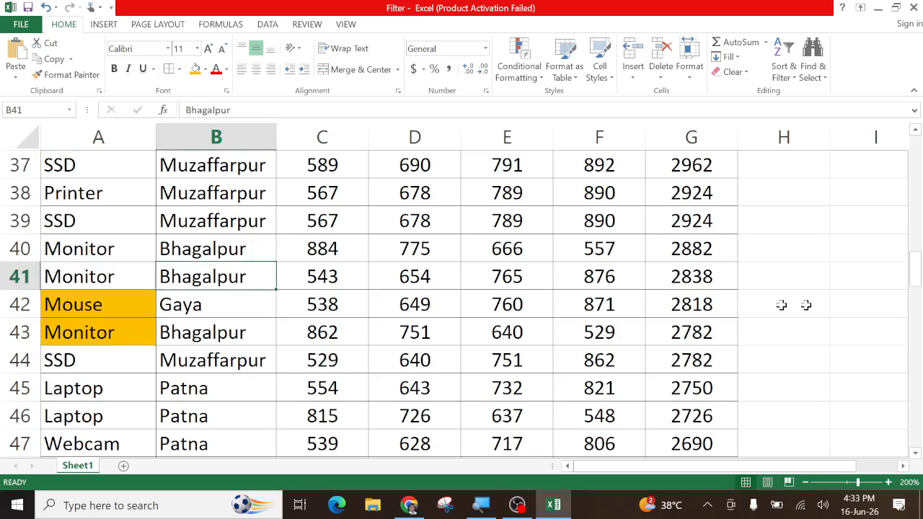
Step: Sort the table by orange cell colour in the Item Name column
{"action": "left_click_drag", "start_coordinate": [915, 270], "coordinate": [914, 152]}
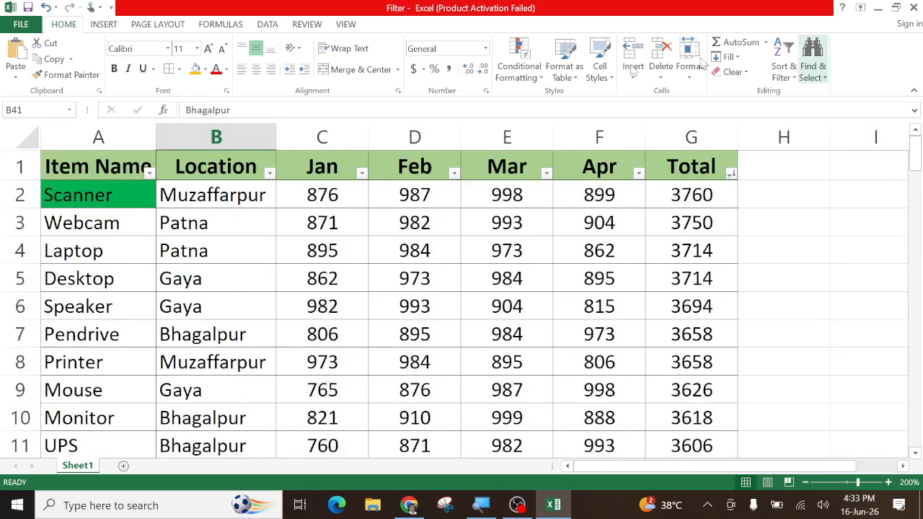
{"action": "left_click", "coordinate": [148, 173]}
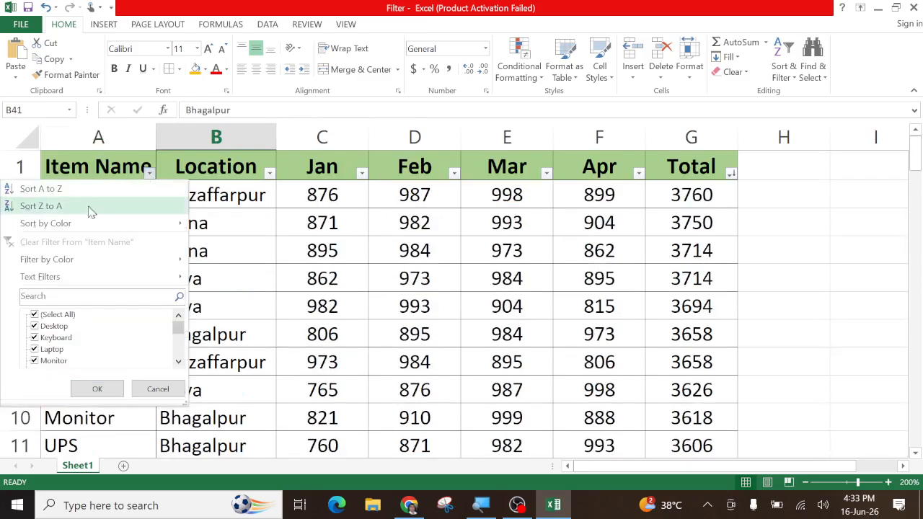
{"action": "mouse_move", "coordinate": [83, 228]}
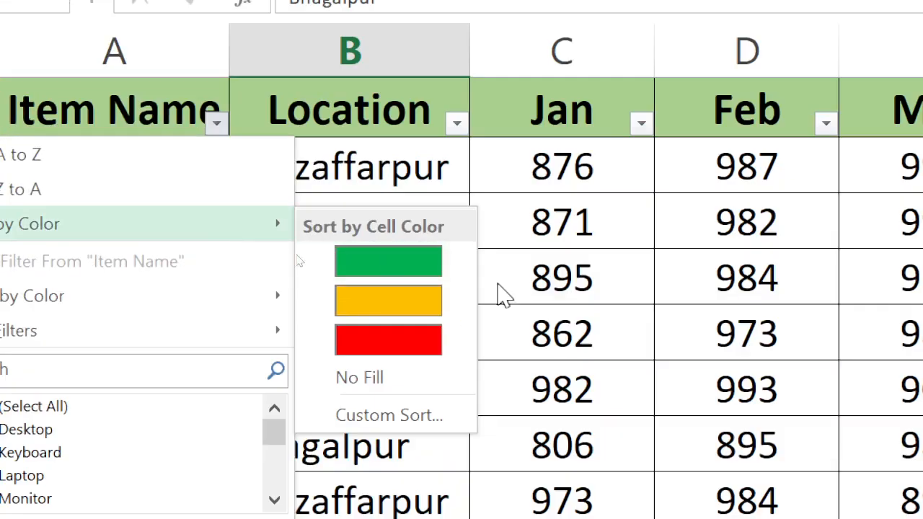
{"action": "left_click", "coordinate": [397, 312]}
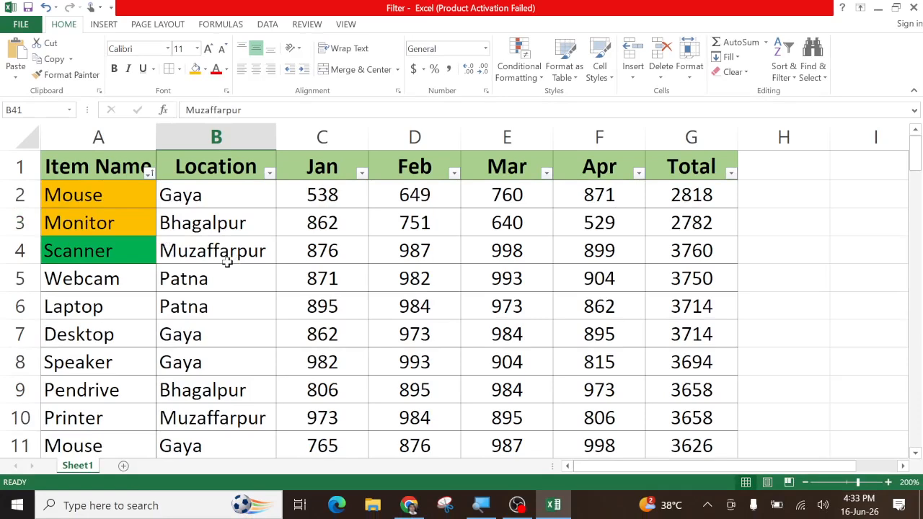
Step: Undo the cell-colour sort and the fills of the Monitor, Mouse, UPS and Scanner cells
{"action": "key", "text": "ctrl+z"}
{"action": "key", "text": "ctrl+z"}
{"action": "key", "text": "ctrl+z"}
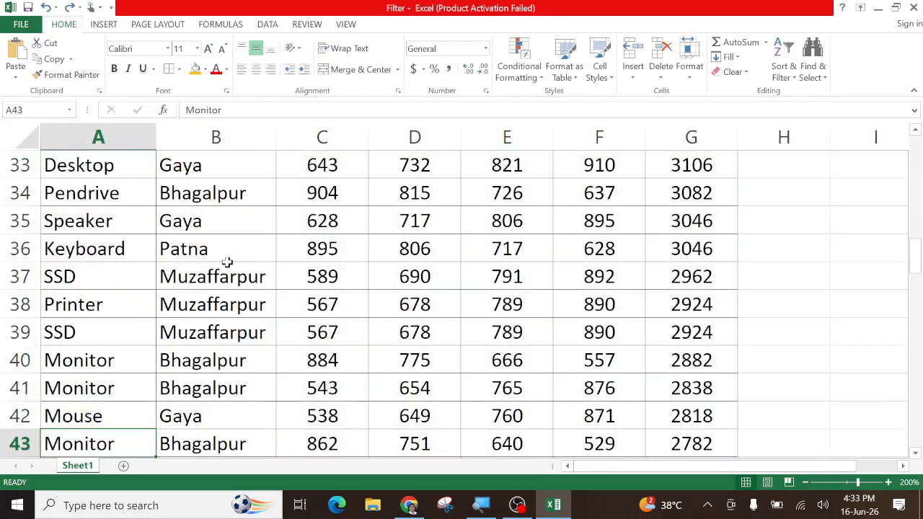
{"action": "key", "text": "Up"}
{"action": "scroll", "coordinate": [268, 267], "scroll_direction": "up", "scroll_amount": 11}
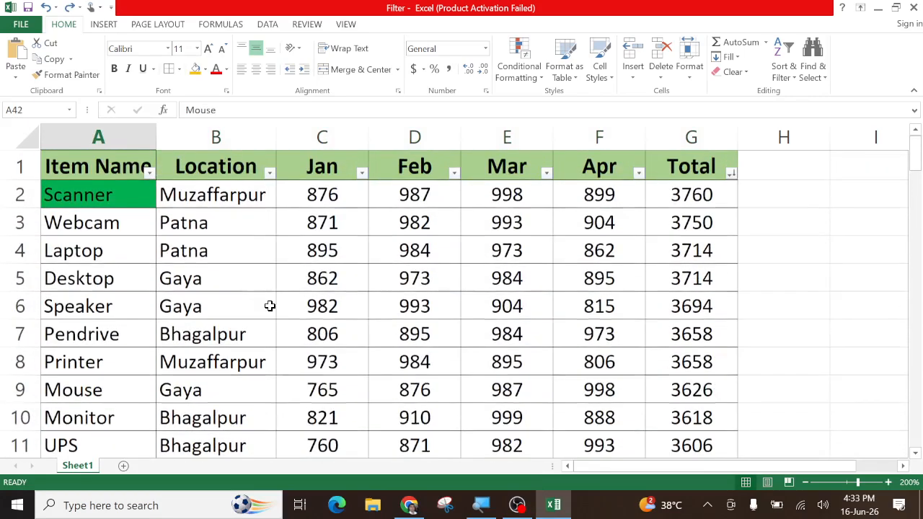
{"action": "key", "text": "ctrl+Down"}
{"action": "scroll", "coordinate": [280, 310], "scroll_direction": "up", "scroll_amount": 10}
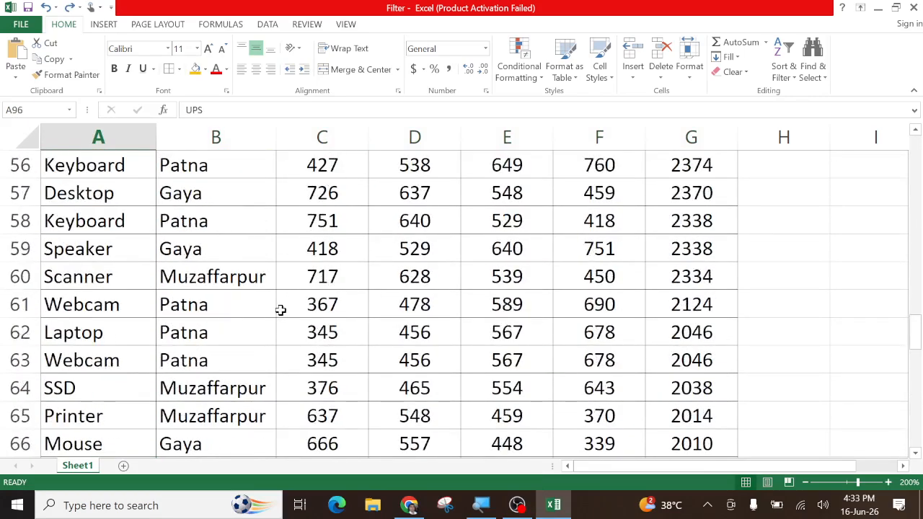
{"action": "scroll", "coordinate": [281, 310], "scroll_direction": "up", "scroll_amount": 18}
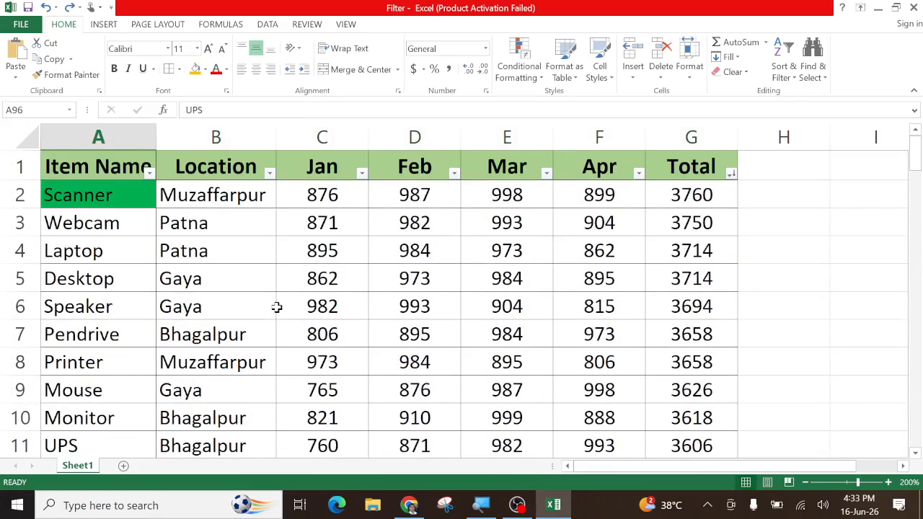
{"action": "scroll", "coordinate": [276, 307], "scroll_direction": "down", "scroll_amount": 1}
{"action": "scroll", "coordinate": [276, 306], "scroll_direction": "up", "scroll_amount": 1}
{"action": "left_click", "coordinate": [278, 281]}
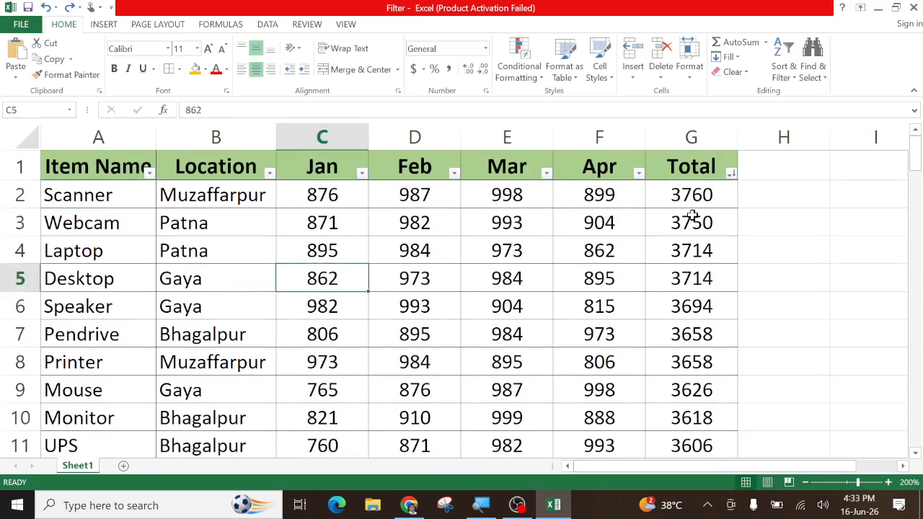
Step: Undo the Total column sort to restore the table's original row order
{"action": "left_click", "coordinate": [588, 285]}
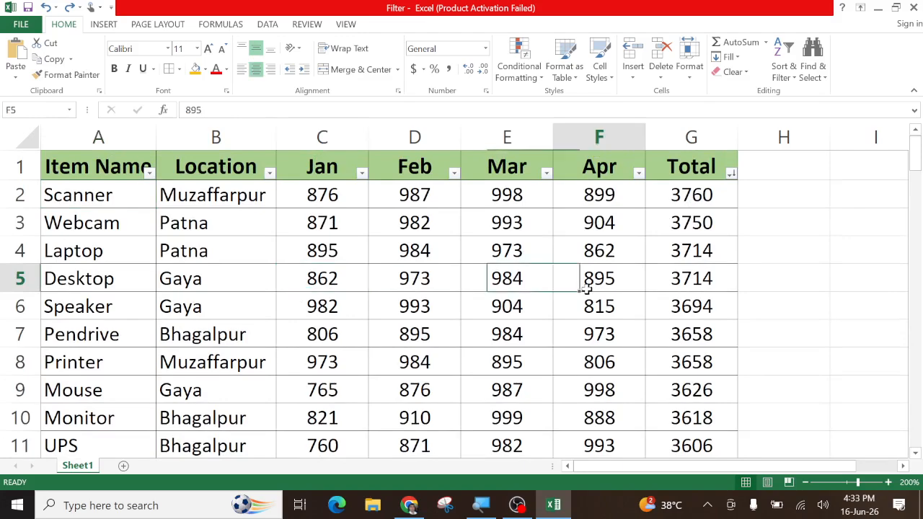
{"action": "key", "text": "ctrl+z"}
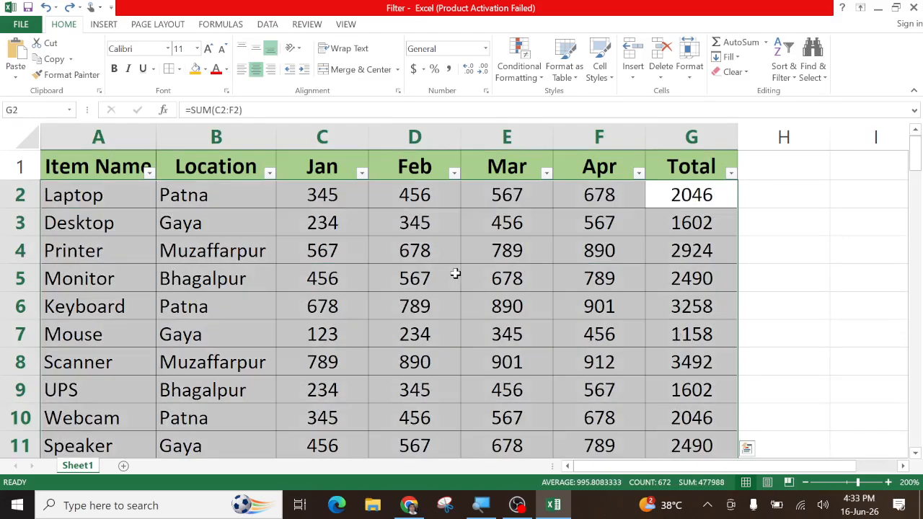
{"action": "left_click", "coordinate": [206, 276]}
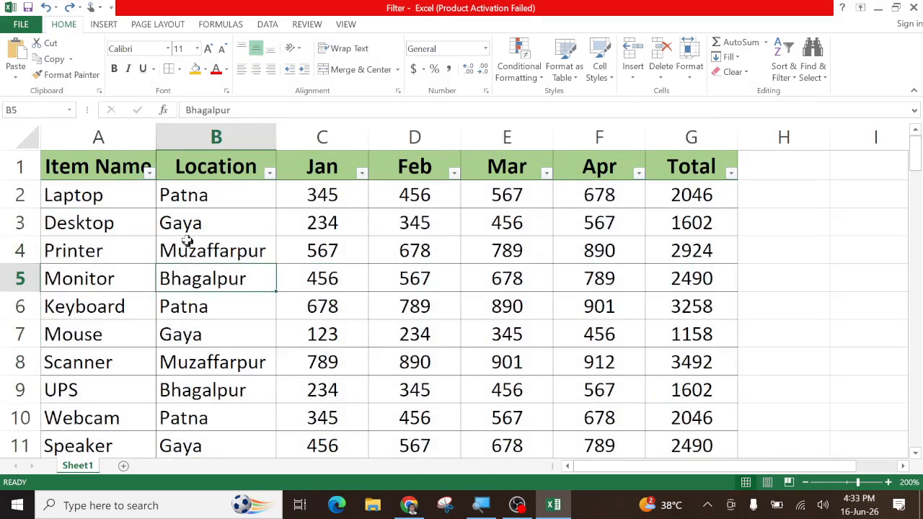
{"action": "left_click", "coordinate": [149, 174]}
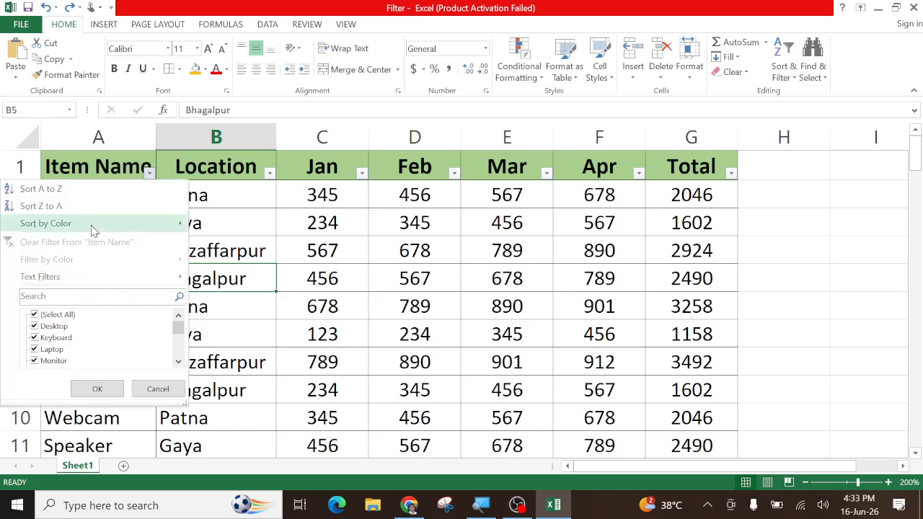
{"action": "scroll", "coordinate": [78, 339], "scroll_direction": "down", "scroll_amount": 3}
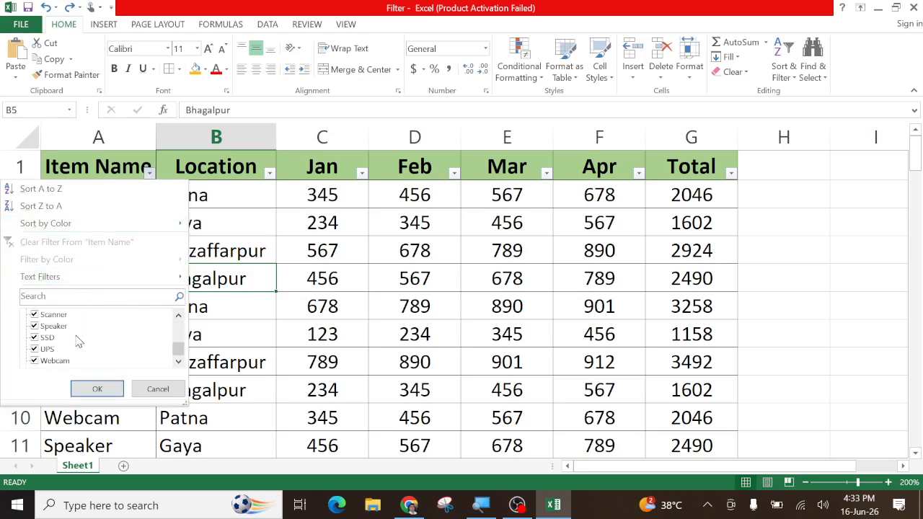
{"action": "left_click", "coordinate": [157, 389]}
{"action": "left_click", "coordinate": [220, 318]}
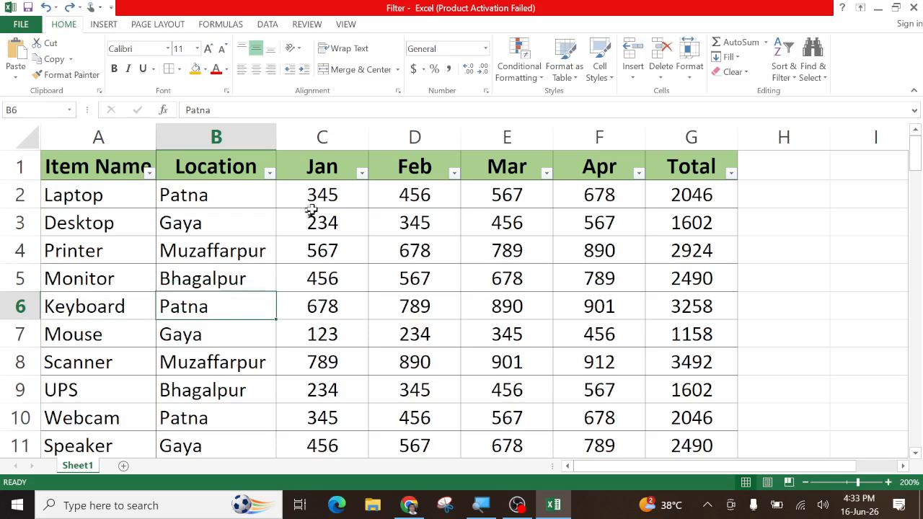
{"action": "left_click", "coordinate": [362, 173]}
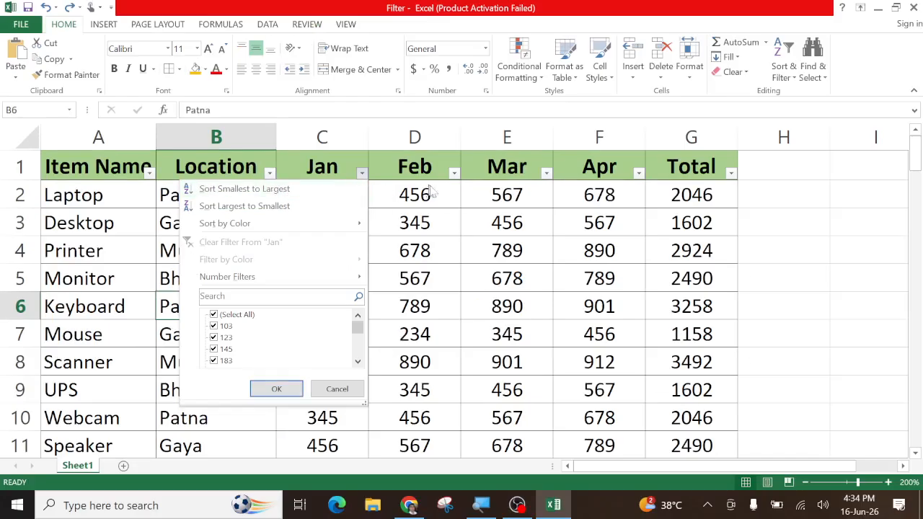
{"action": "left_click", "coordinate": [362, 174]}
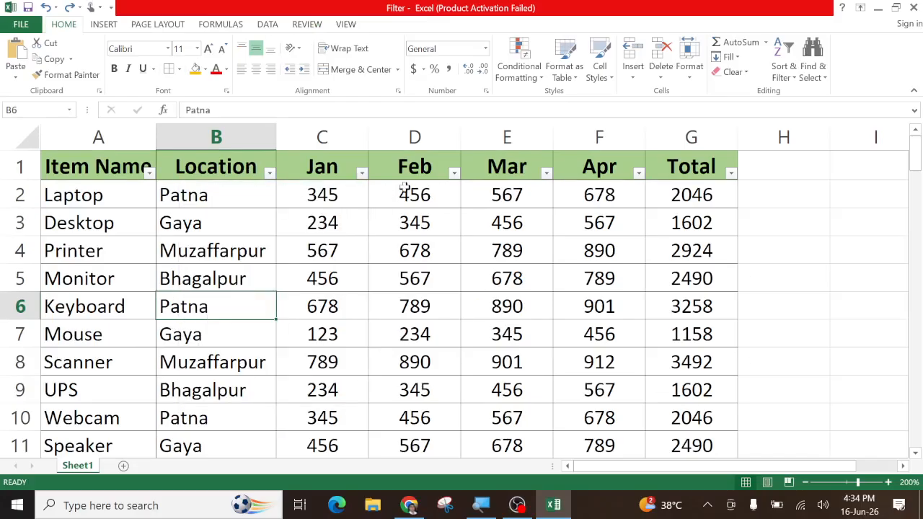
Step: Sort the table by the Jan column from smallest to largest and undo the sort
{"action": "left_click", "coordinate": [362, 173]}
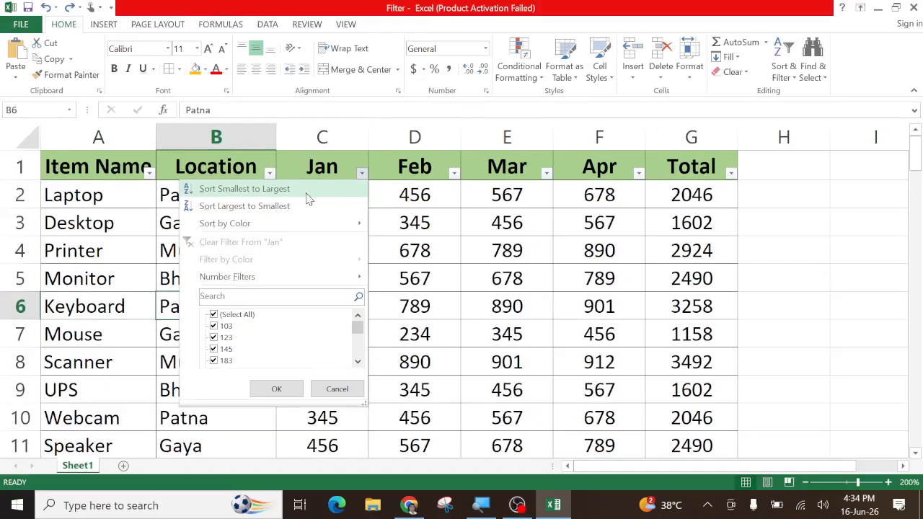
{"action": "left_click", "coordinate": [308, 188]}
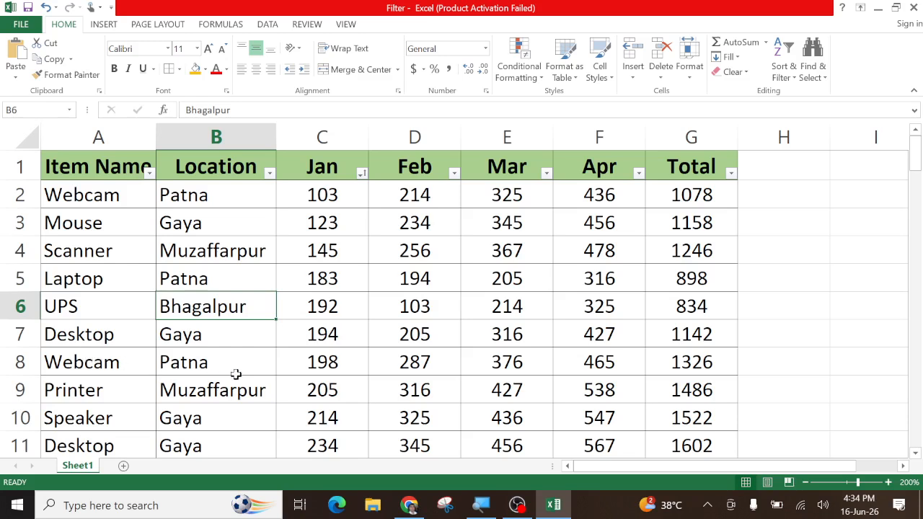
{"action": "left_click", "coordinate": [199, 198]}
{"action": "left_click", "coordinate": [193, 365]}
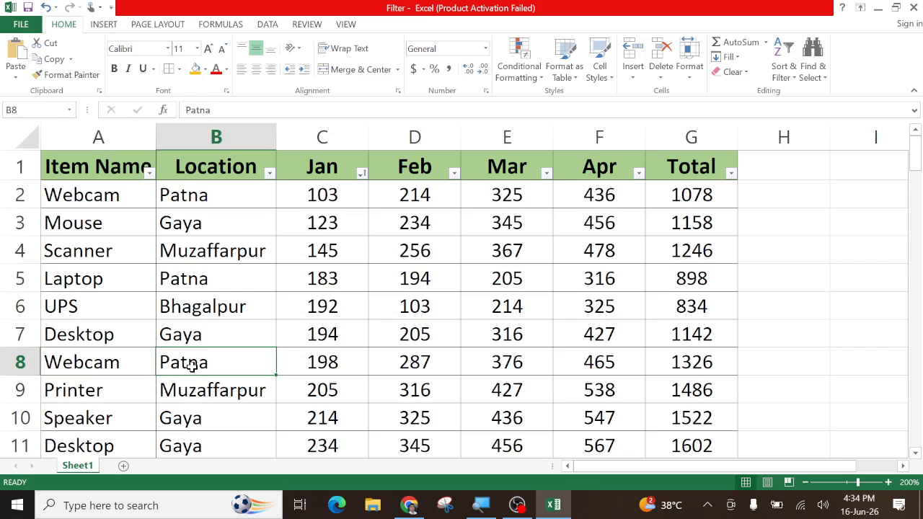
{"action": "left_click", "coordinate": [106, 197]}
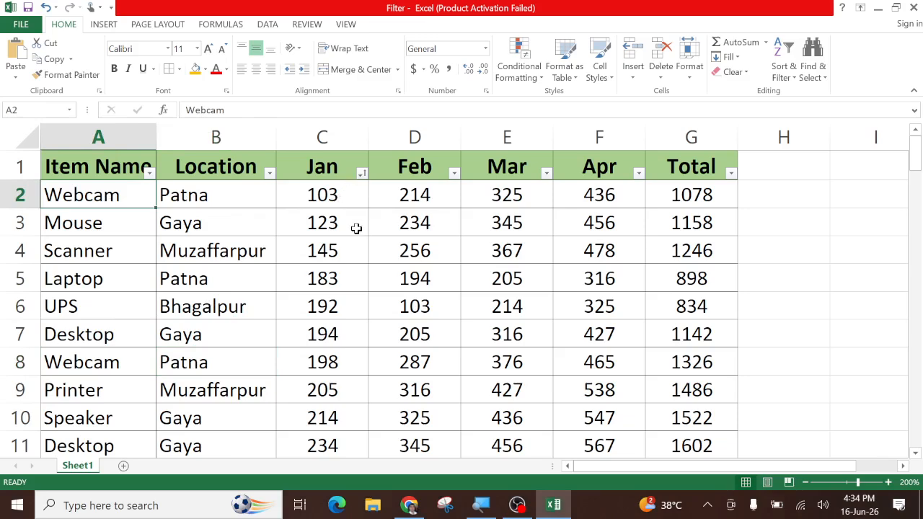
{"action": "key", "text": "ctrl+z"}
Step: Sort the table by the Jan column from largest to smallest and undo the sort
{"action": "left_click", "coordinate": [361, 174]}
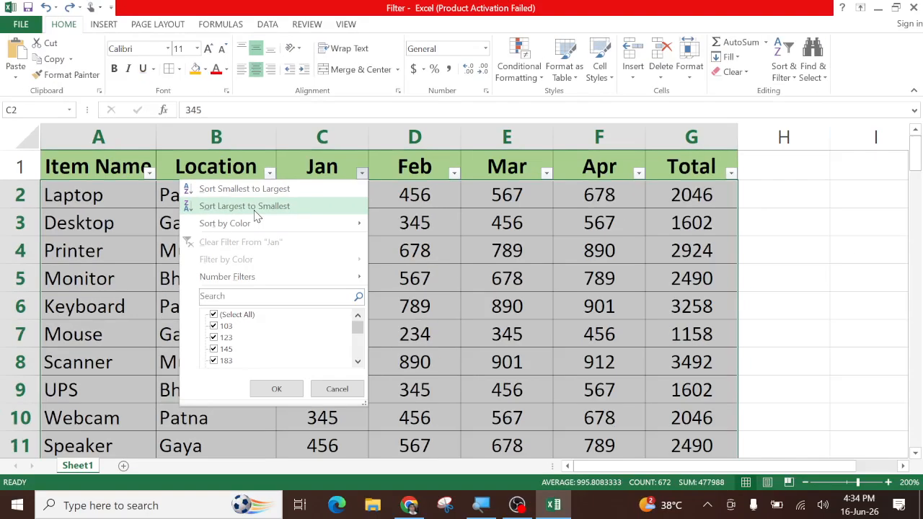
{"action": "left_click", "coordinate": [254, 209]}
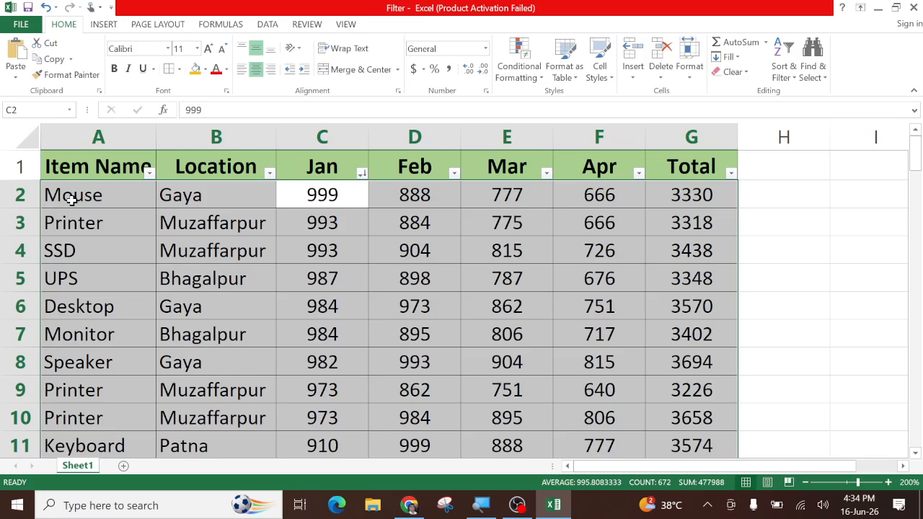
{"action": "key", "text": "ctrl+z"}
{"action": "left_click", "coordinate": [316, 260]}
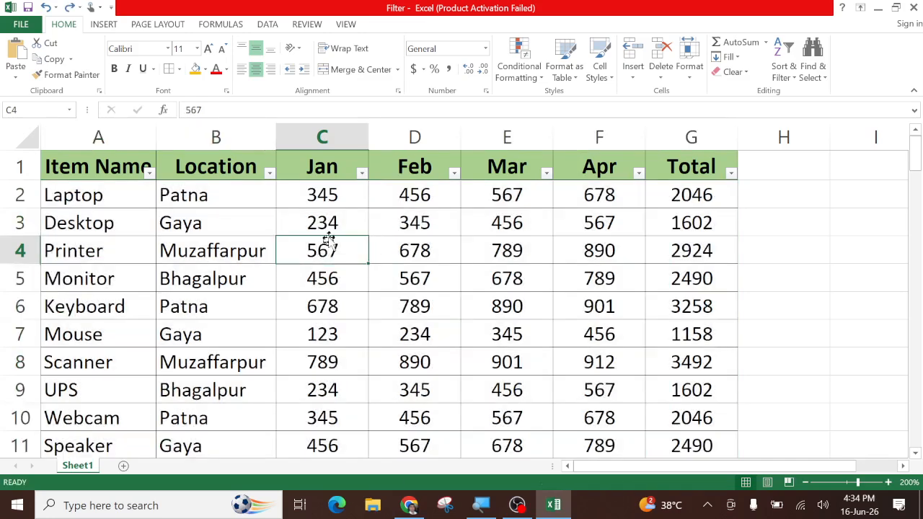
Step: Filter the Jan column with an Equals number filter for the value 456
{"action": "left_click", "coordinate": [361, 173]}
{"action": "mouse_move", "coordinate": [273, 230]}
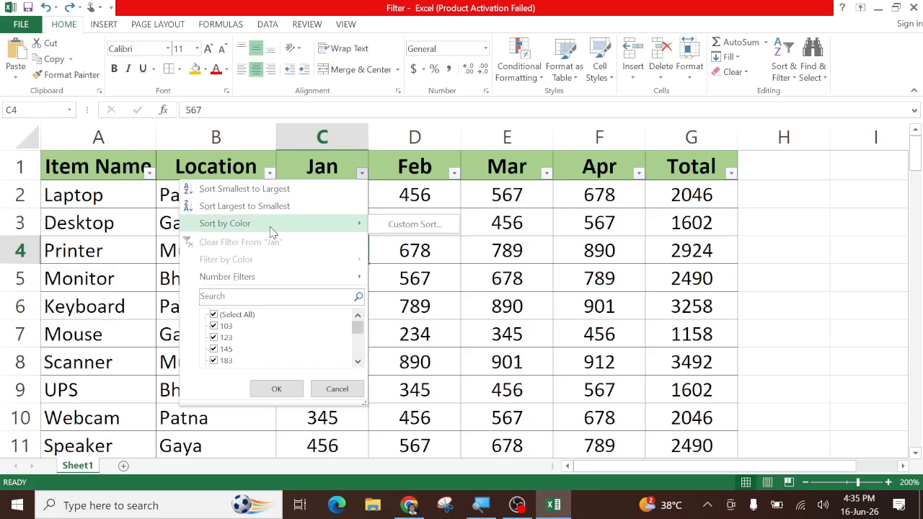
{"action": "mouse_move", "coordinate": [263, 280]}
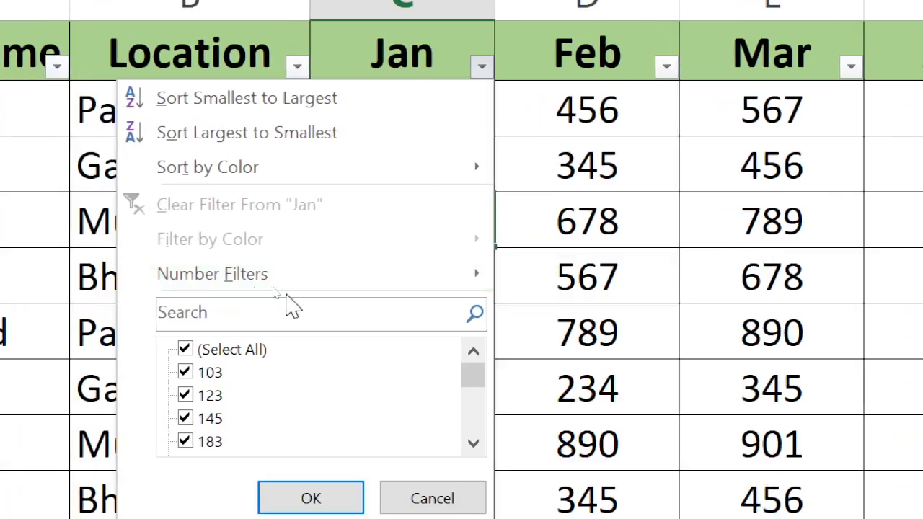
{"action": "mouse_move", "coordinate": [425, 281]}
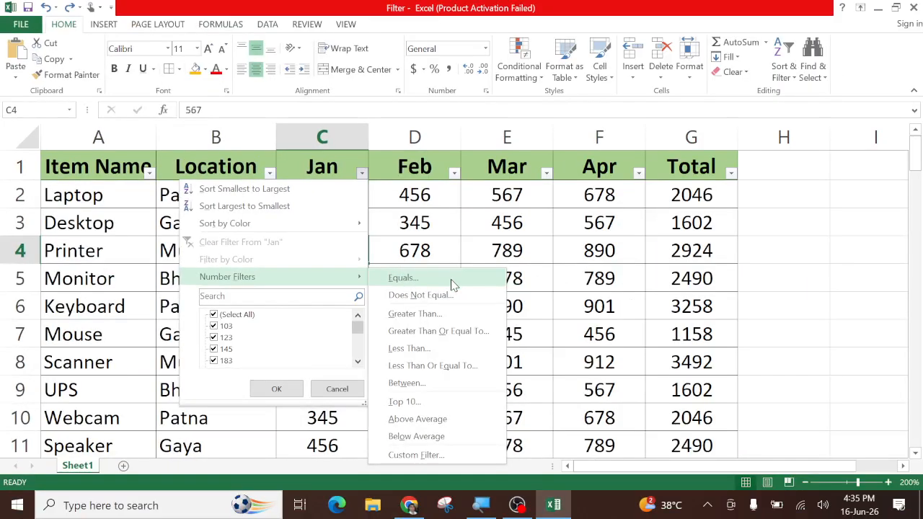
{"action": "left_click", "coordinate": [451, 281]}
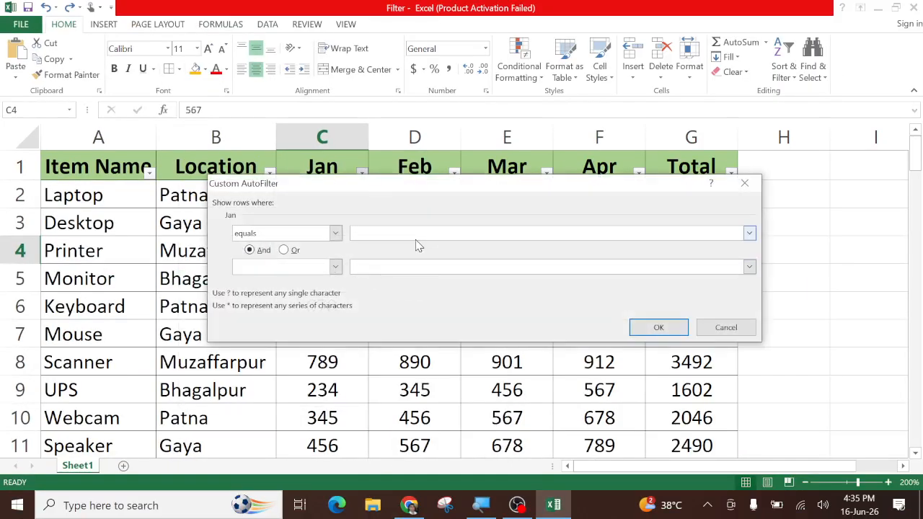
{"action": "type", "text": "456"}
{"action": "left_click", "coordinate": [653, 328]}
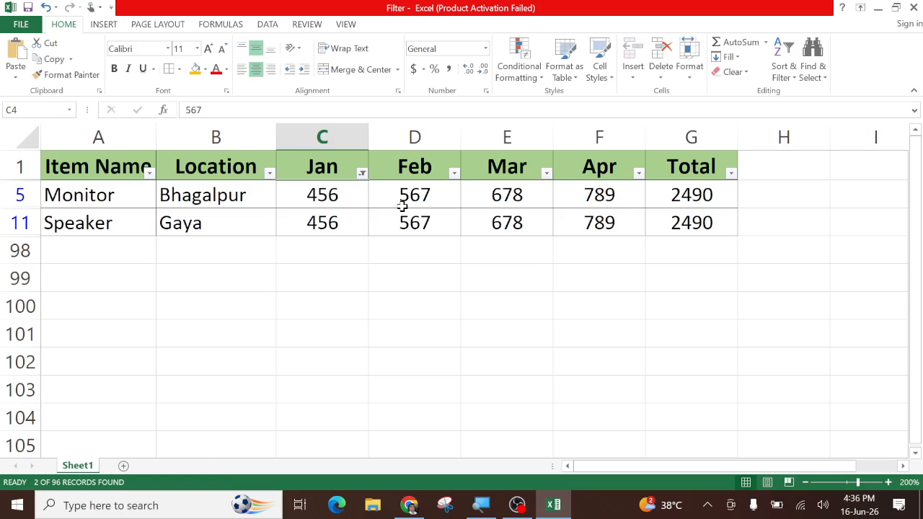
Step: Clear the filter from the Jan column
{"action": "left_click", "coordinate": [361, 174]}
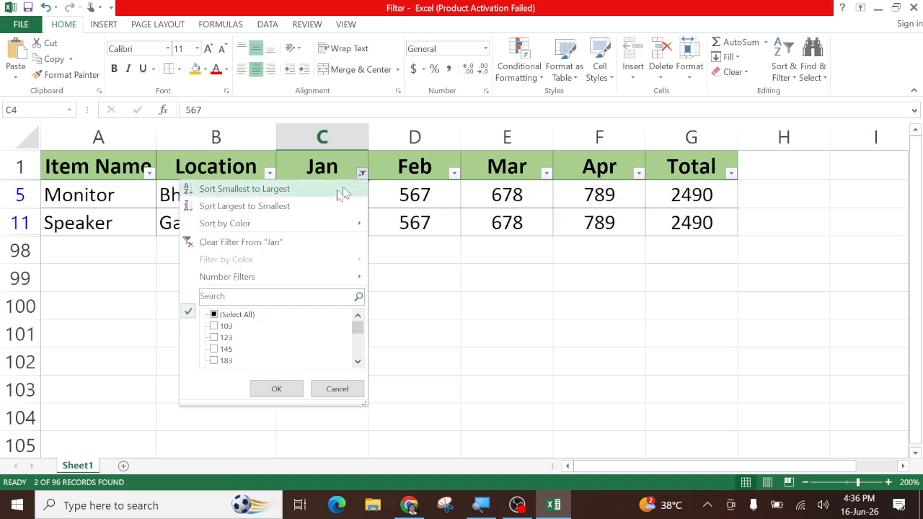
{"action": "left_click", "coordinate": [273, 245]}
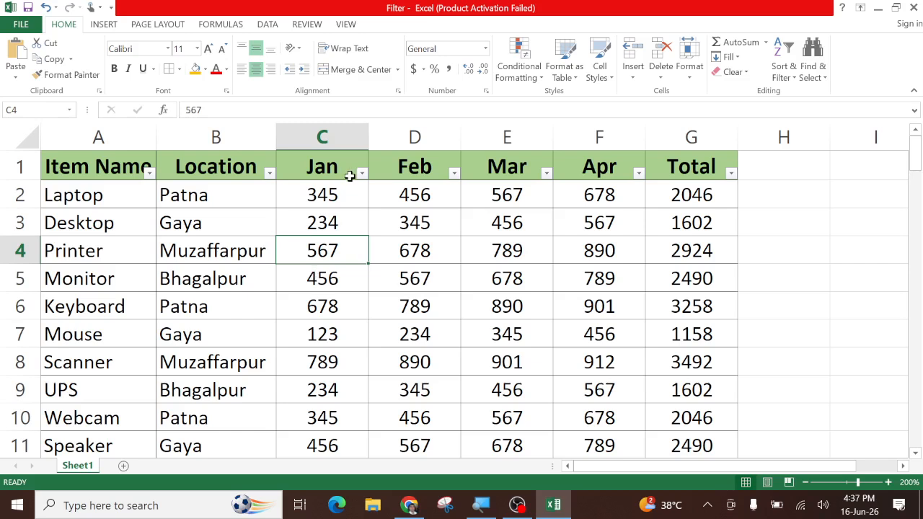
{"action": "left_click", "coordinate": [359, 219]}
{"action": "left_click", "coordinate": [361, 174]}
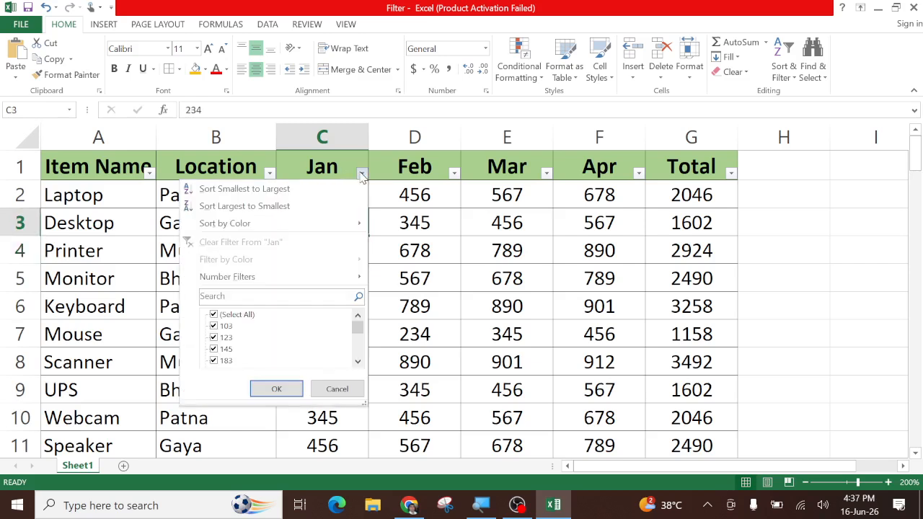
{"action": "mouse_move", "coordinate": [289, 279]}
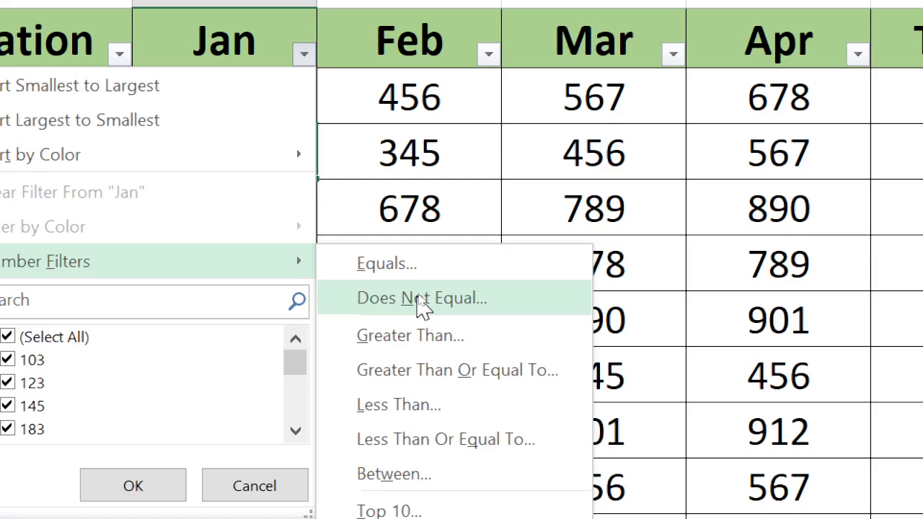
{"action": "key", "text": "super"}
{"action": "key", "text": "super"}
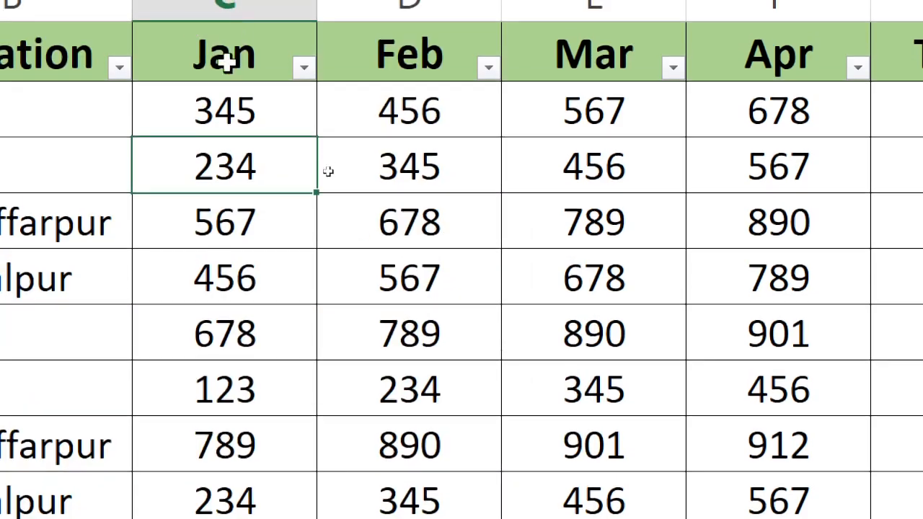
Step: Filter the Jan column with a Greater Than number filter for 900, review the filtered rows, and clear the filter
{"action": "left_click", "coordinate": [304, 68]}
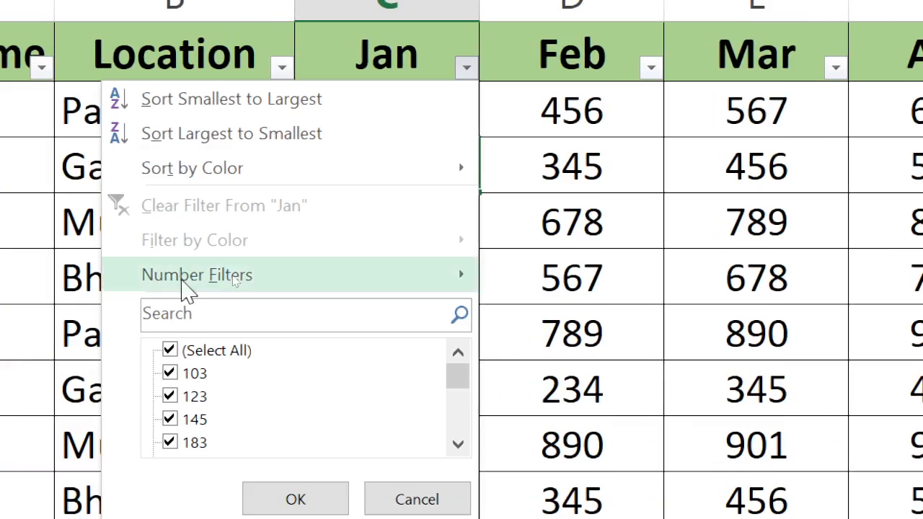
{"action": "mouse_move", "coordinate": [442, 278]}
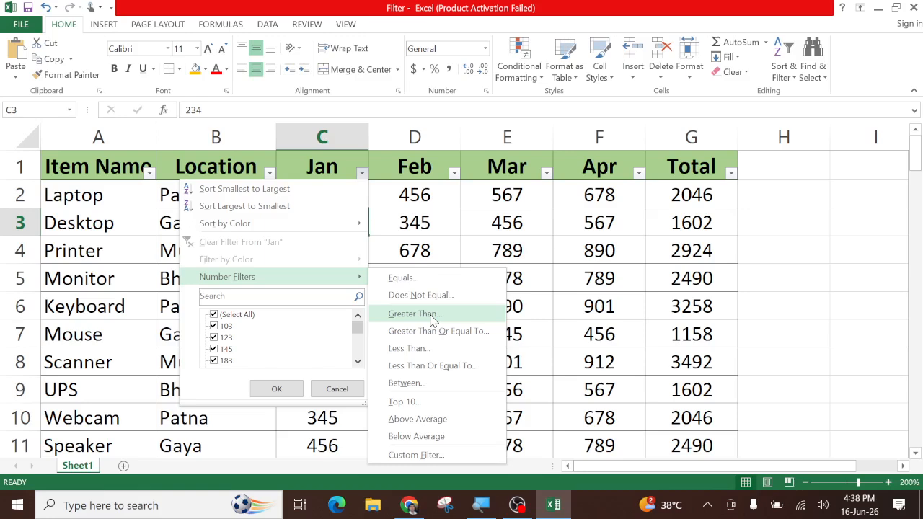
{"action": "left_click", "coordinate": [434, 320]}
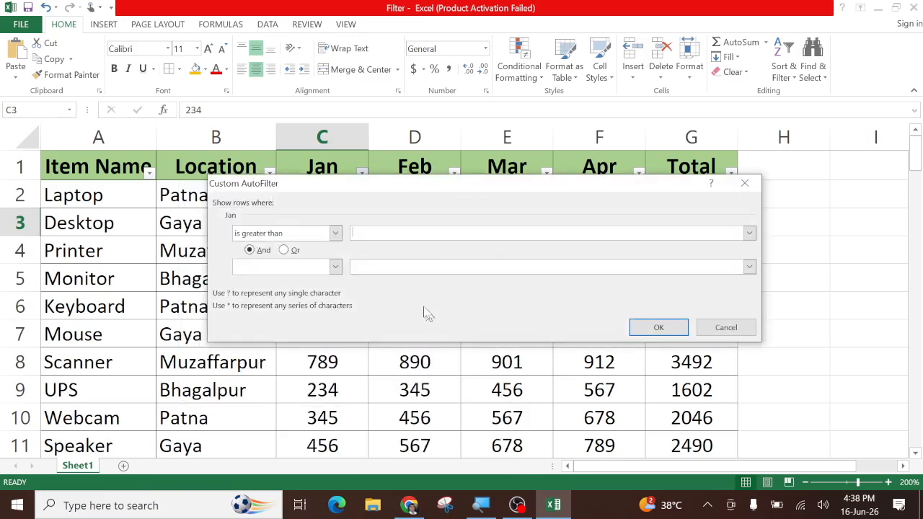
{"action": "type", "text": "900"}
{"action": "left_click", "coordinate": [656, 329]}
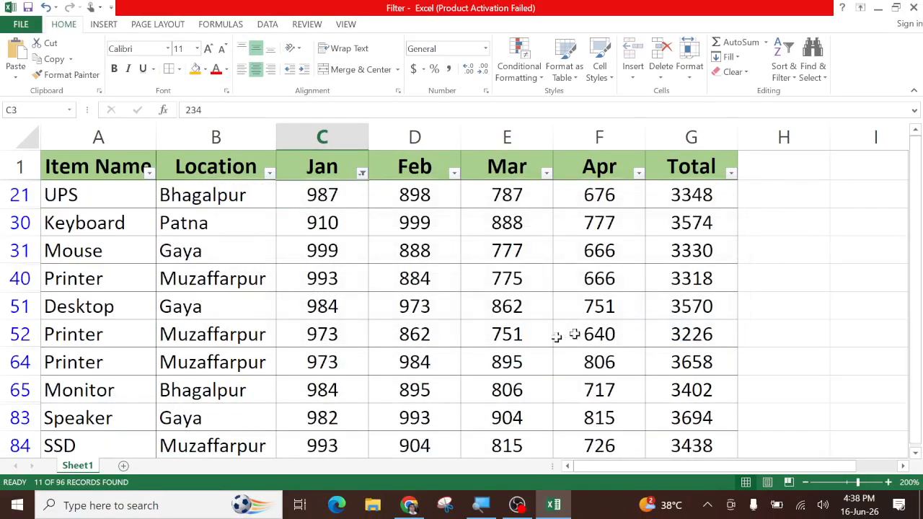
{"action": "scroll", "coordinate": [78, 222], "scroll_direction": "down", "scroll_amount": 1}
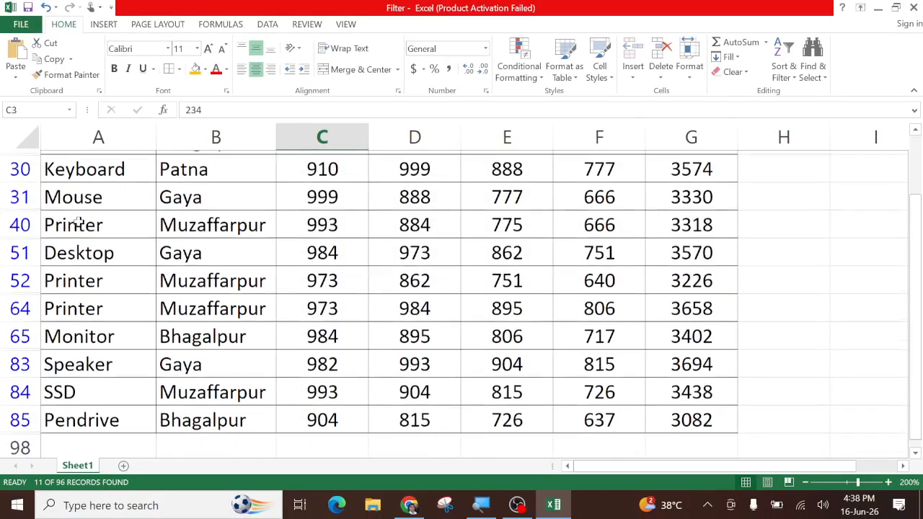
{"action": "scroll", "coordinate": [90, 382], "scroll_direction": "up", "scroll_amount": 1}
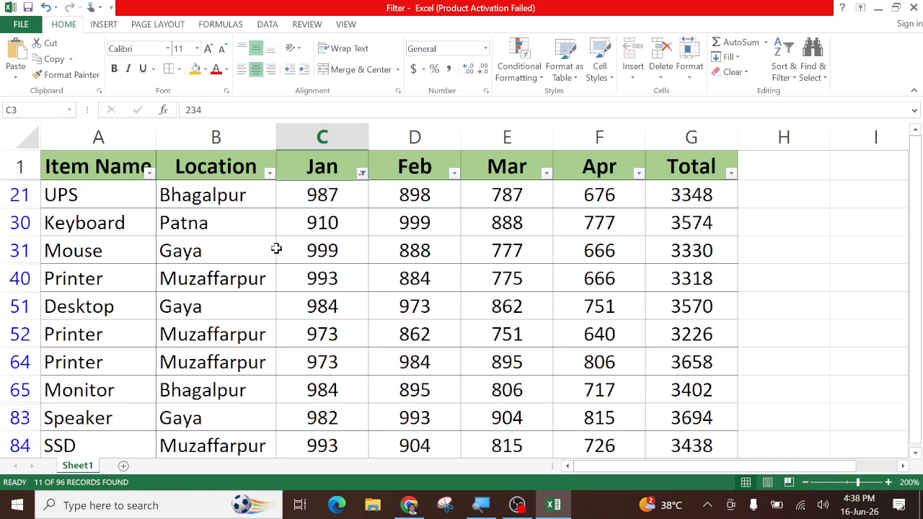
{"action": "left_click", "coordinate": [361, 173]}
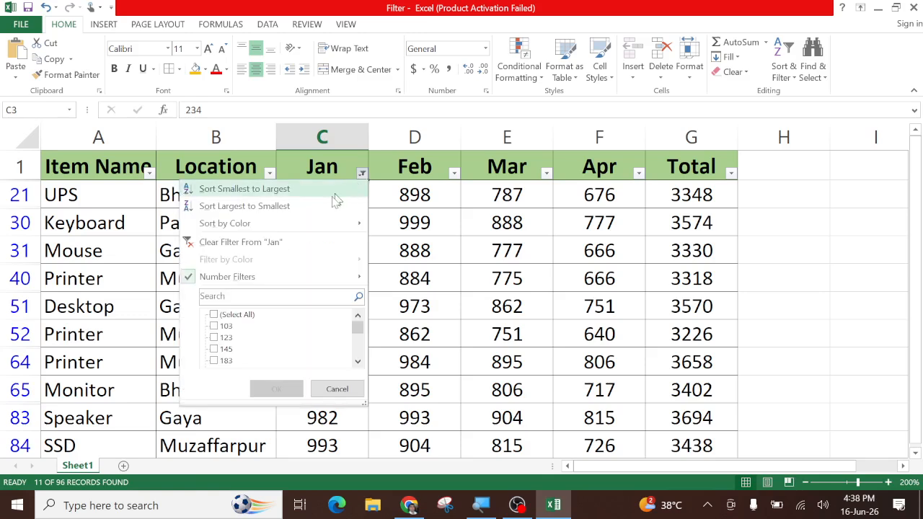
{"action": "left_click", "coordinate": [259, 248]}
Step: Filter the Jan column with a Less Than number filter for 200 and clear the filter
{"action": "left_click", "coordinate": [362, 173]}
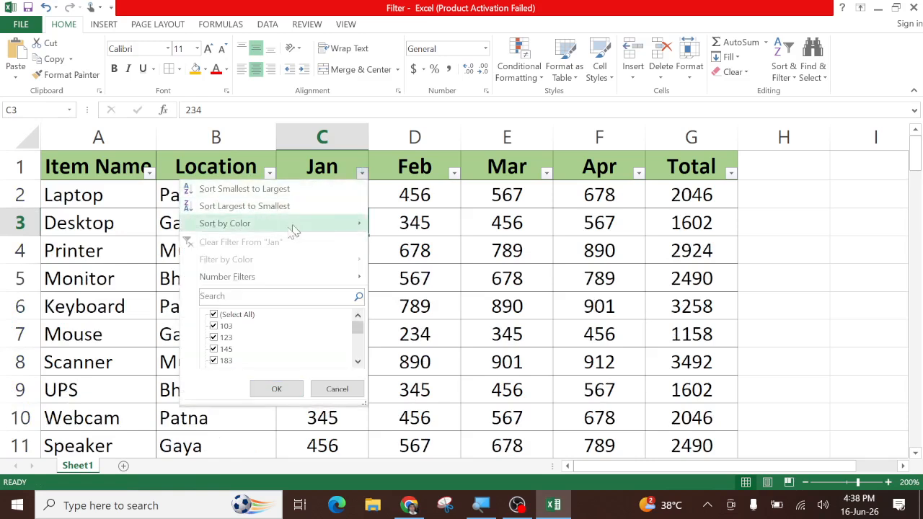
{"action": "mouse_move", "coordinate": [347, 281]}
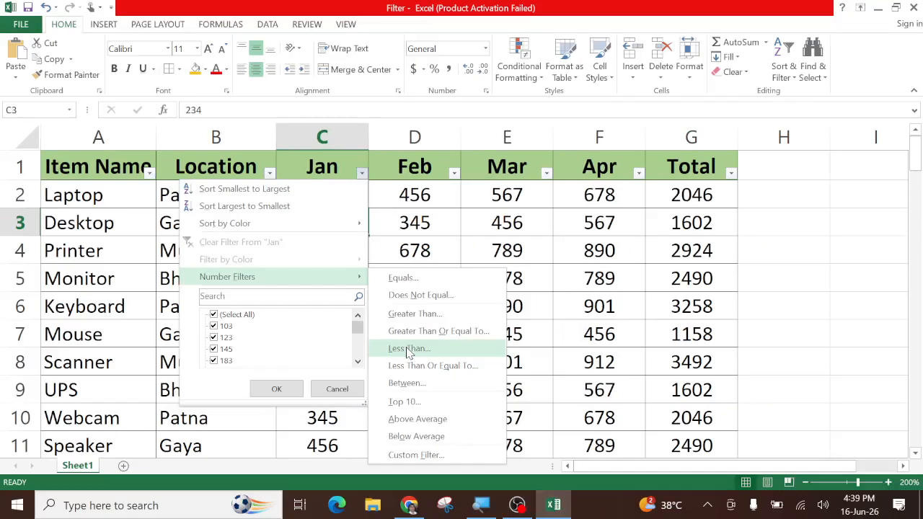
{"action": "left_click", "coordinate": [408, 350]}
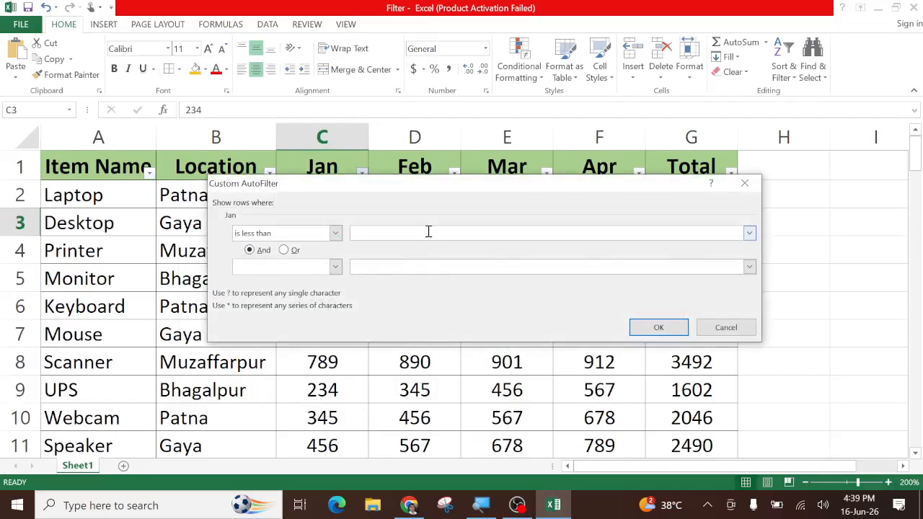
{"action": "type", "text": "200"}
{"action": "left_click", "coordinate": [655, 328]}
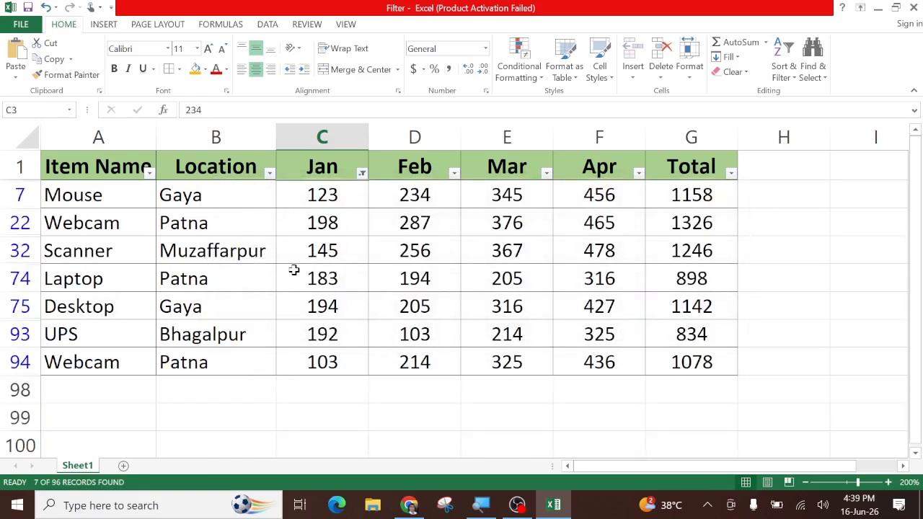
{"action": "left_click", "coordinate": [362, 174]}
{"action": "left_click", "coordinate": [246, 242]}
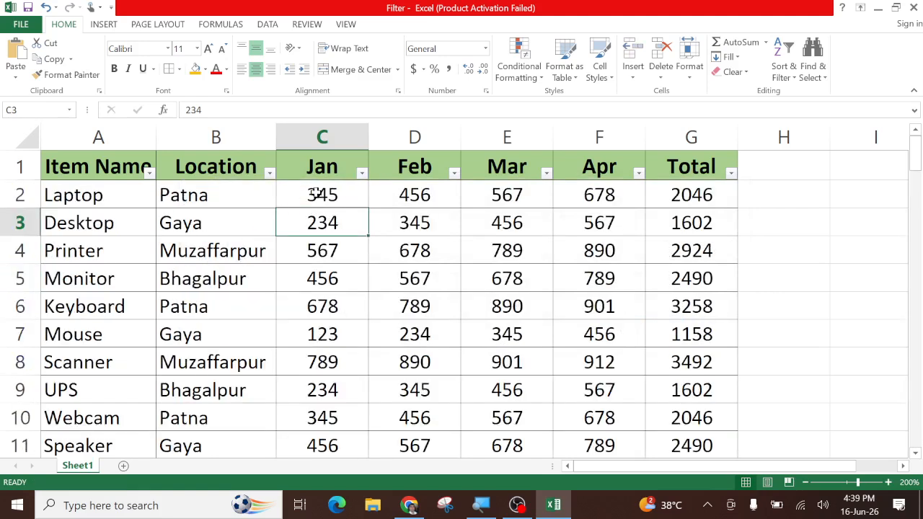
Step: Filter the Jan column with a Between number filter from 300 to 350 and clear the filter
{"action": "left_click", "coordinate": [360, 174]}
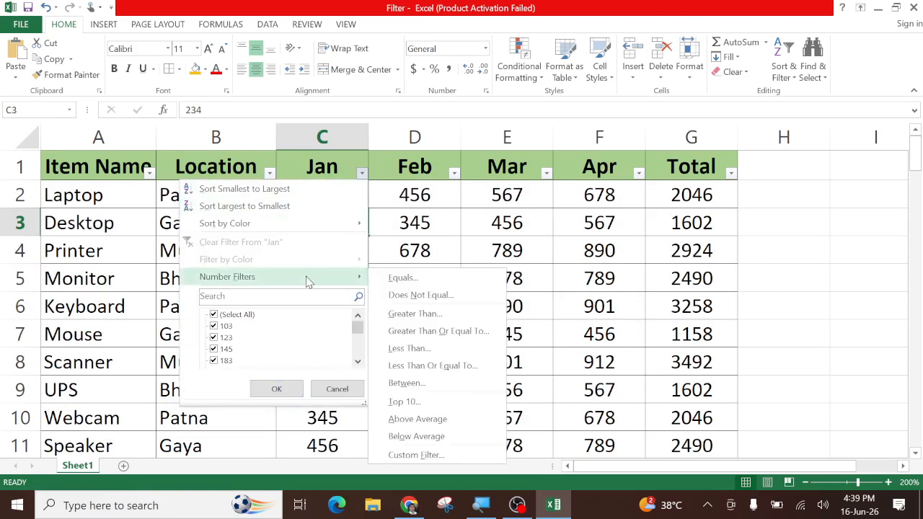
{"action": "mouse_move", "coordinate": [309, 278]}
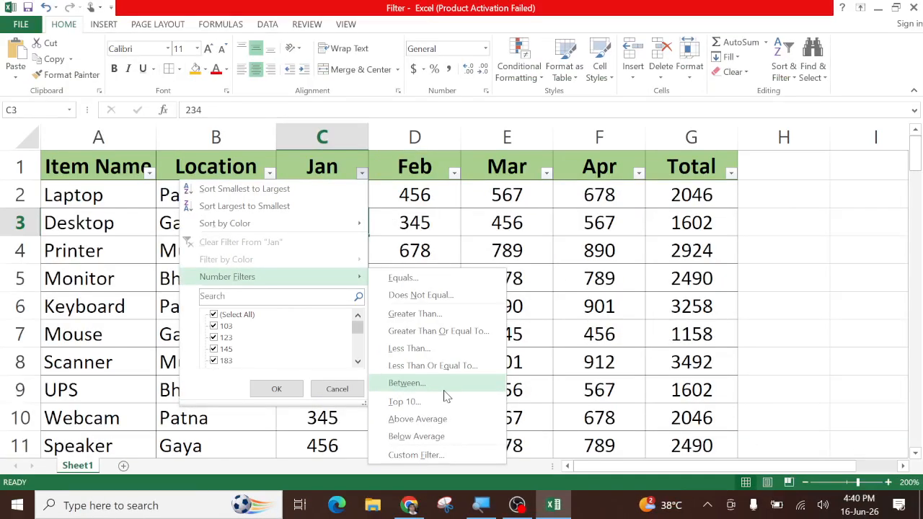
{"action": "left_click", "coordinate": [445, 390]}
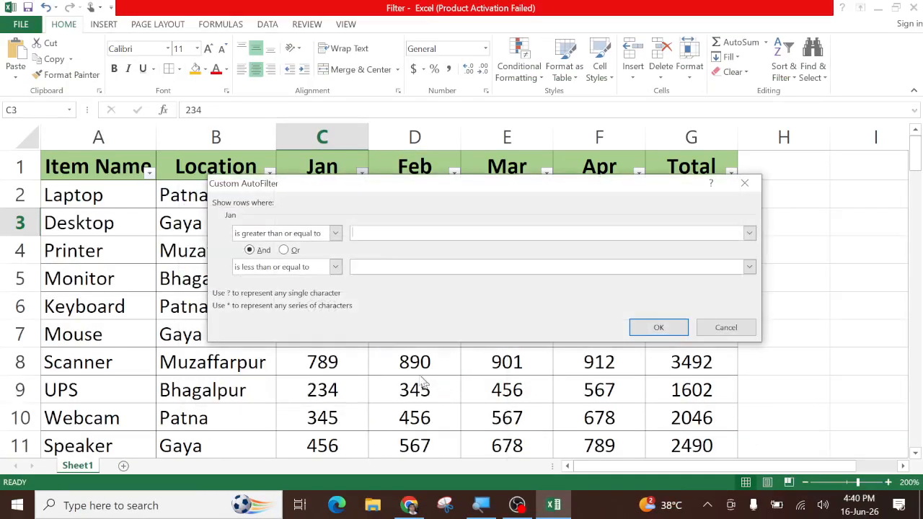
{"action": "left_click_drag", "start_coordinate": [400, 194], "coordinate": [388, 251]}
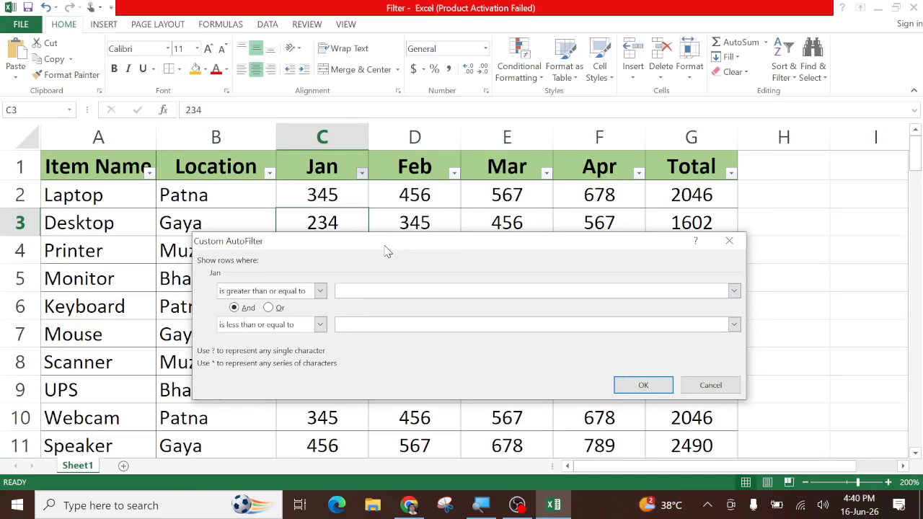
{"action": "type", "text": "300"}
{"action": "left_click", "coordinate": [366, 324]}
{"action": "type", "text": "350"}
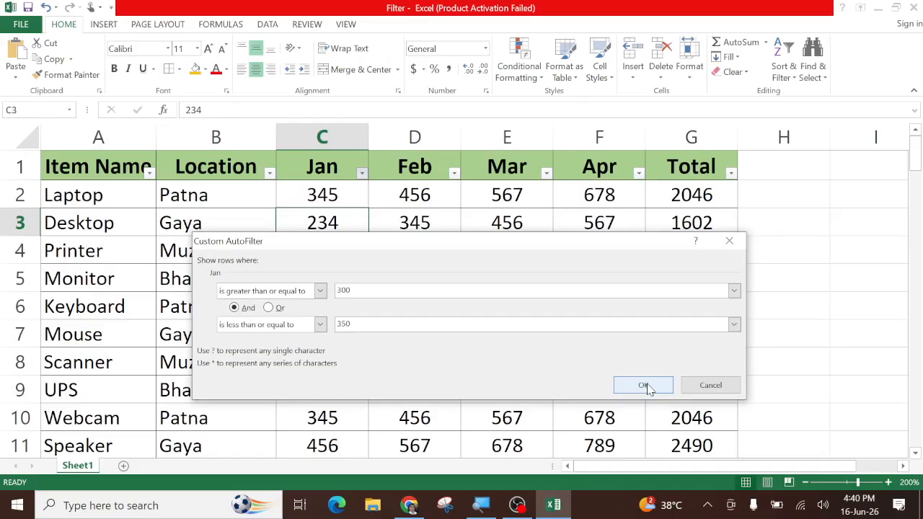
{"action": "left_click", "coordinate": [644, 385]}
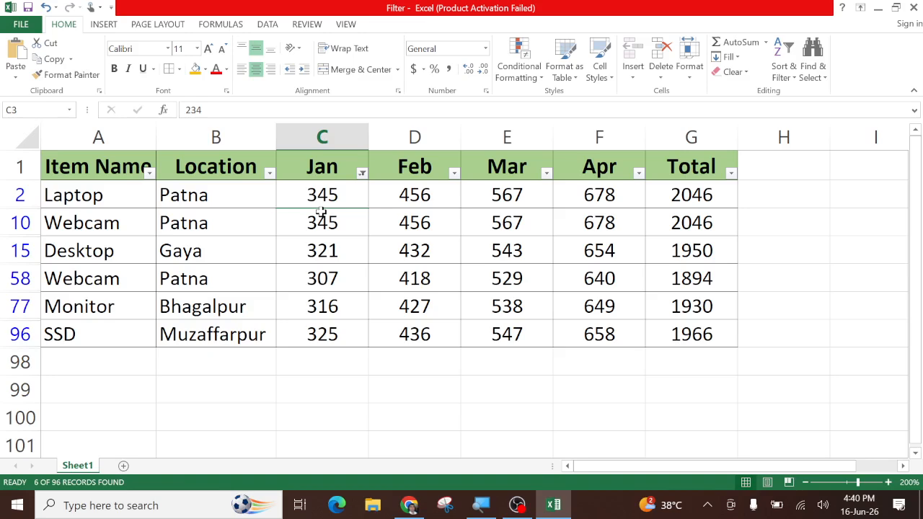
{"action": "left_click", "coordinate": [362, 173]}
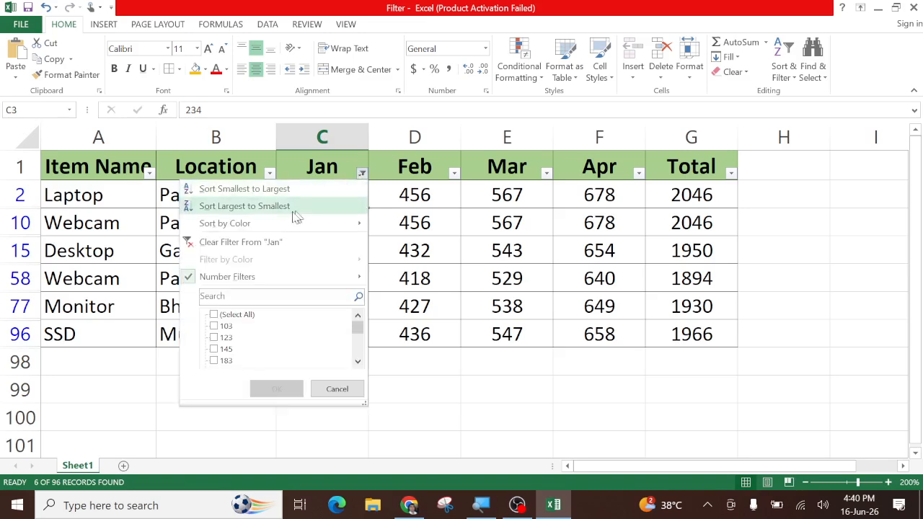
{"action": "left_click", "coordinate": [244, 243]}
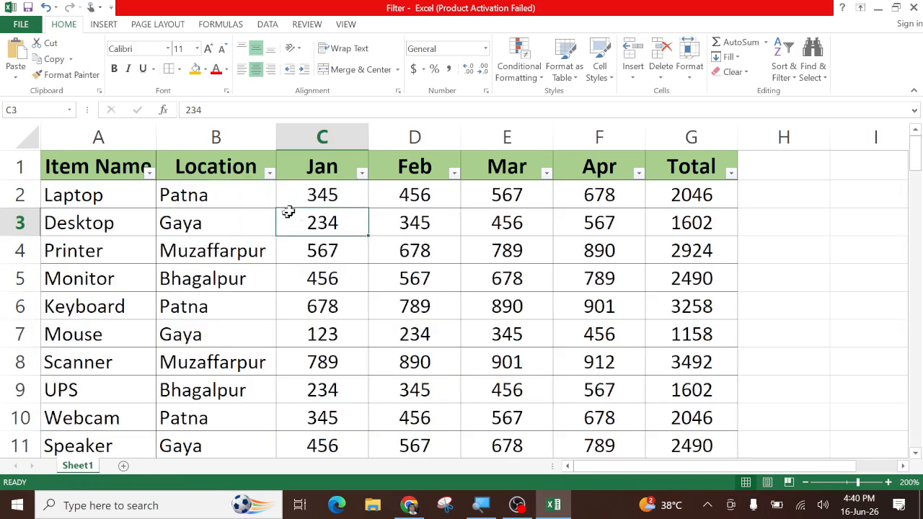
{"action": "left_click", "coordinate": [361, 175]}
{"action": "mouse_move", "coordinate": [305, 280]}
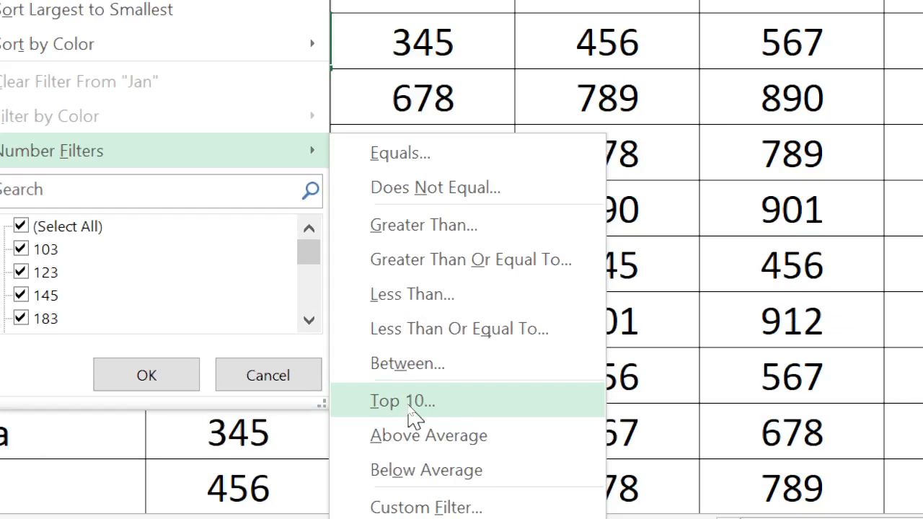
{"action": "left_click", "coordinate": [758, 289]}
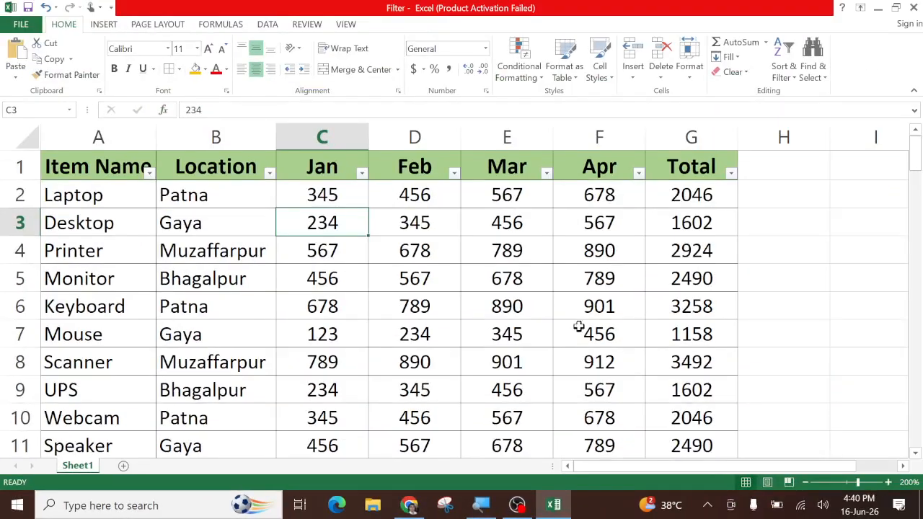
Step: Filter the Mar column with a Top 10 number filter showing the top 10 items
{"action": "left_click", "coordinate": [546, 174]}
{"action": "mouse_move", "coordinate": [455, 277]}
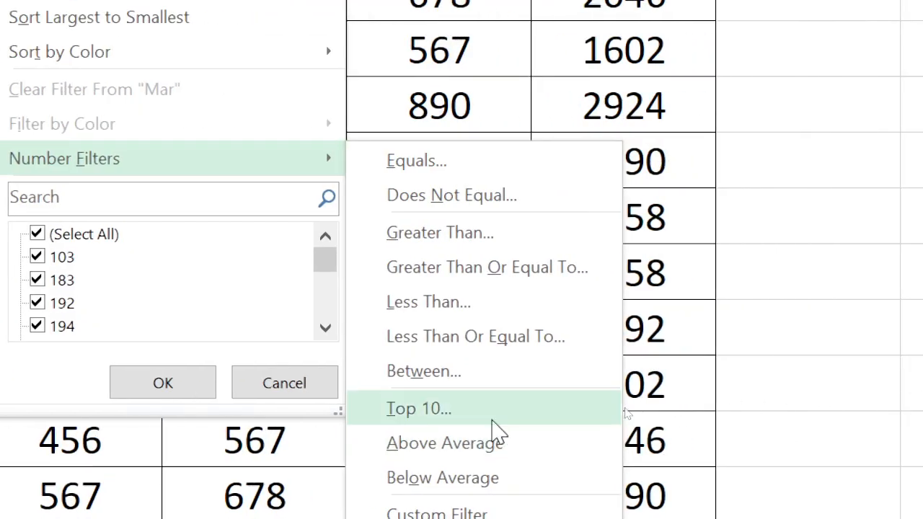
{"action": "left_click", "coordinate": [470, 411]}
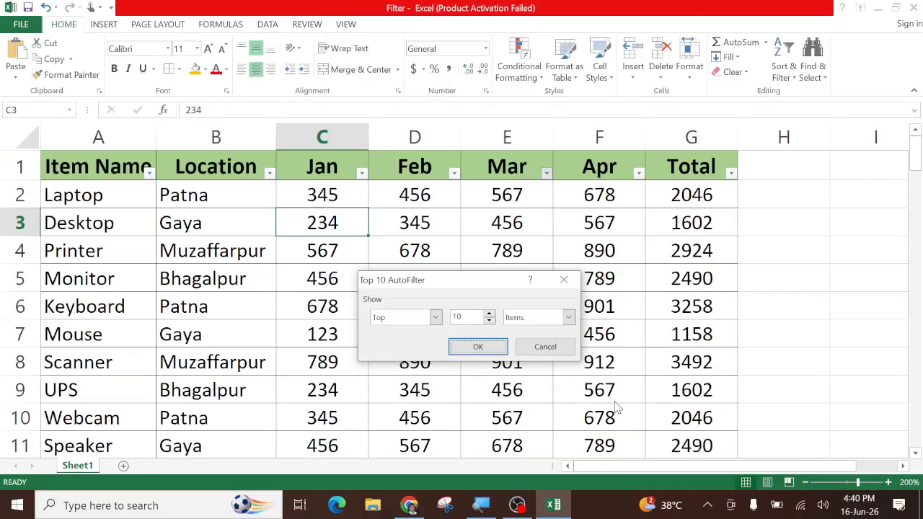
{"action": "left_click_drag", "start_coordinate": [448, 279], "coordinate": [449, 303]}
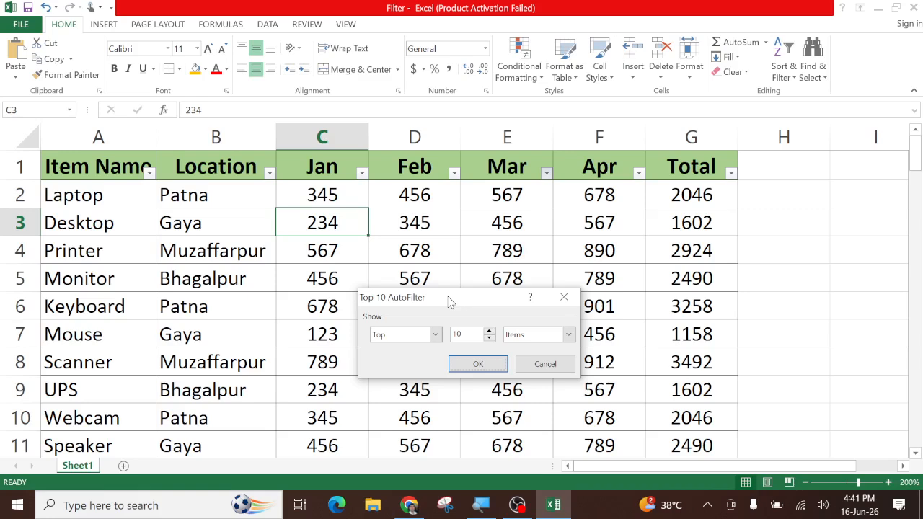
{"action": "left_click", "coordinate": [476, 365]}
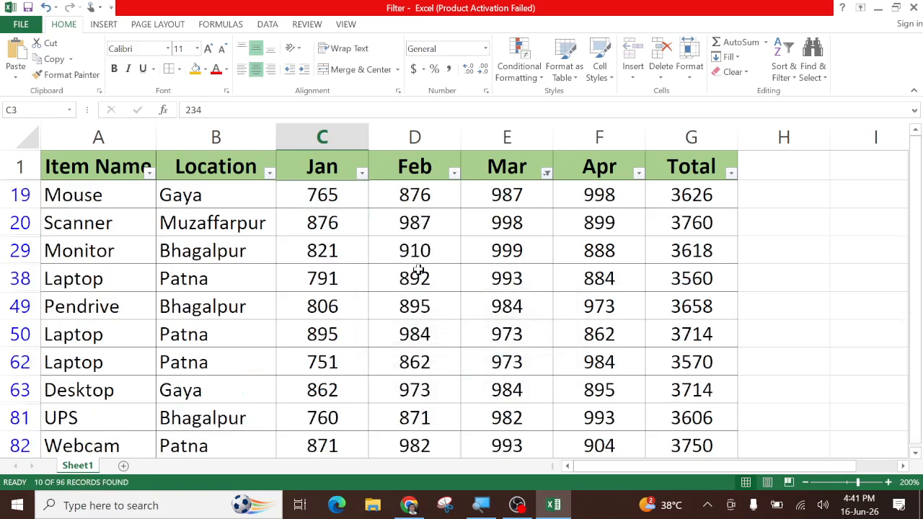
Step: Examine the filtered rows from first to last, including a selection of their Feb values
{"action": "scroll", "coordinate": [418, 270], "scroll_direction": "down", "scroll_amount": 1}
{"action": "scroll", "coordinate": [414, 356], "scroll_direction": "up", "scroll_amount": 1}
{"action": "scroll", "coordinate": [414, 356], "scroll_direction": "down", "scroll_amount": 1}
{"action": "scroll", "coordinate": [414, 375], "scroll_direction": "up", "scroll_amount": 1}
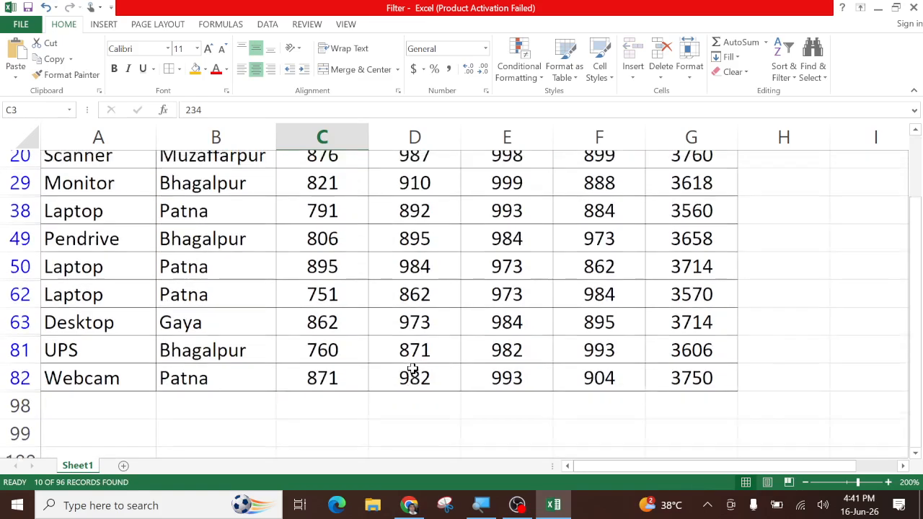
{"action": "scroll", "coordinate": [412, 369], "scroll_direction": "up", "scroll_amount": 1}
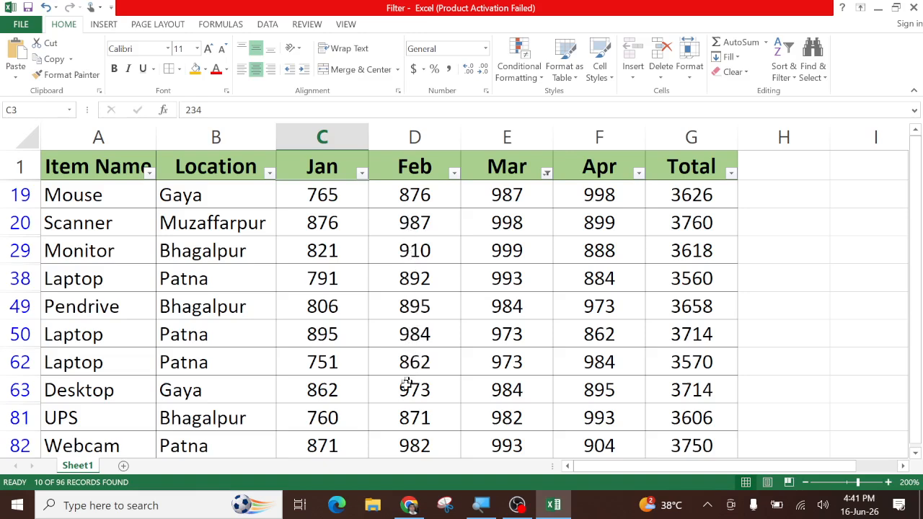
{"action": "scroll", "coordinate": [401, 439], "scroll_direction": "down", "scroll_amount": 1}
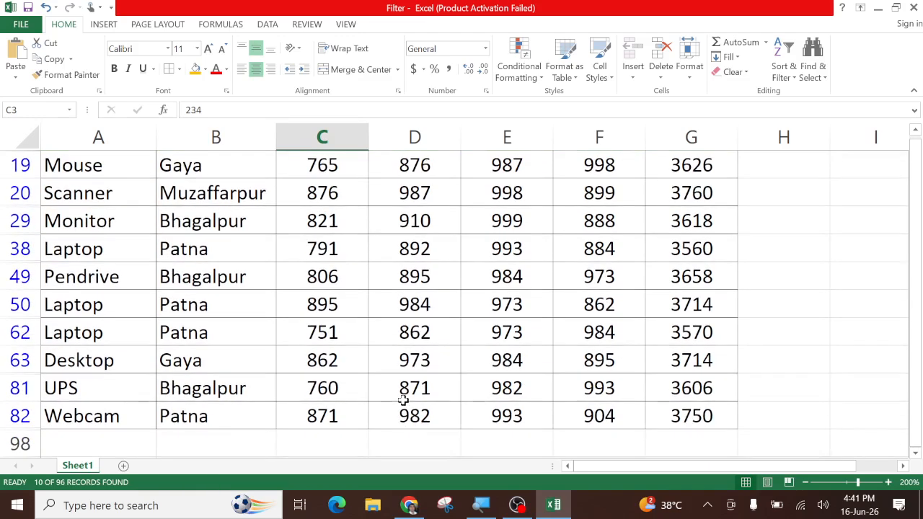
{"action": "scroll", "coordinate": [404, 420], "scroll_direction": "up", "scroll_amount": 1}
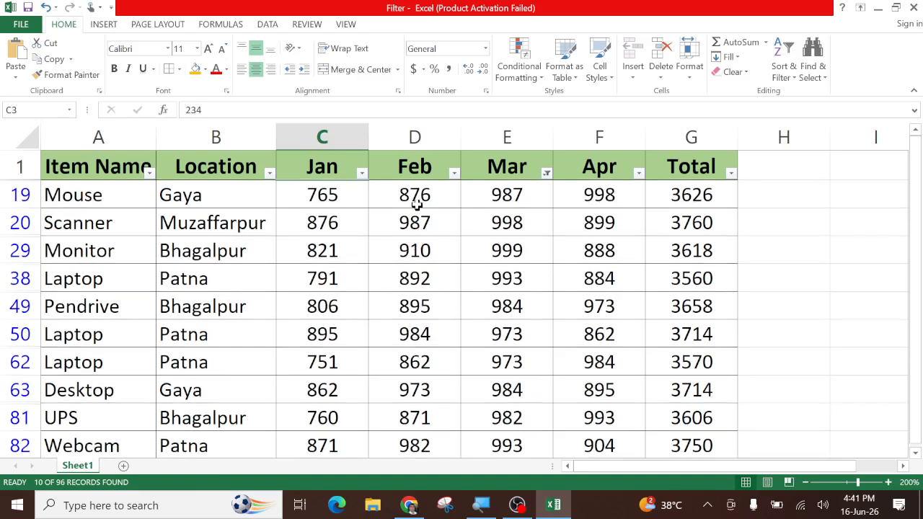
{"action": "left_click_drag", "start_coordinate": [418, 202], "coordinate": [418, 418]}
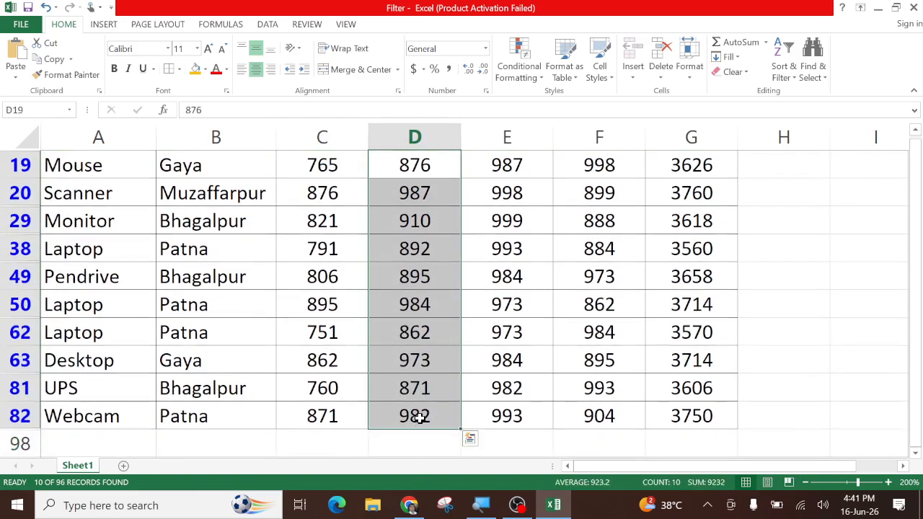
{"action": "left_click", "coordinate": [434, 342]}
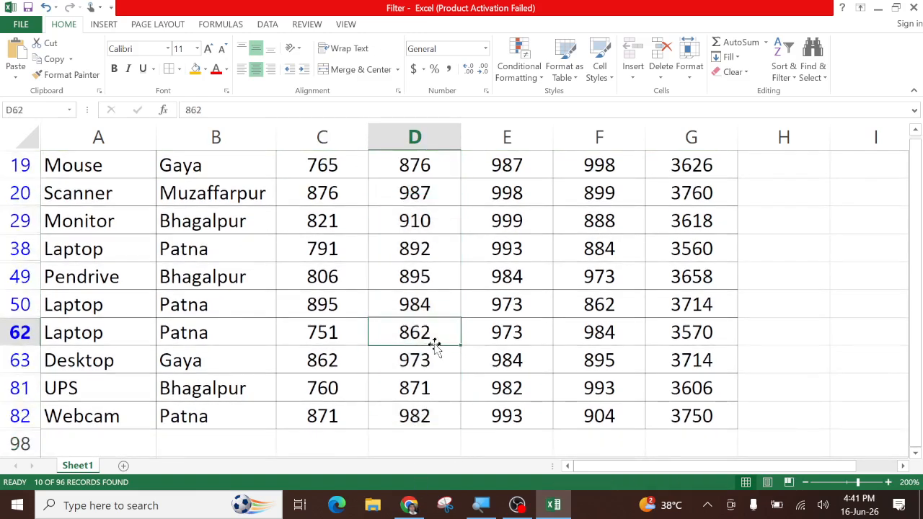
Step: Review the filtered top 10 rows and clear the filter from the Mar column
{"action": "scroll", "coordinate": [429, 362], "scroll_direction": "up", "scroll_amount": 1}
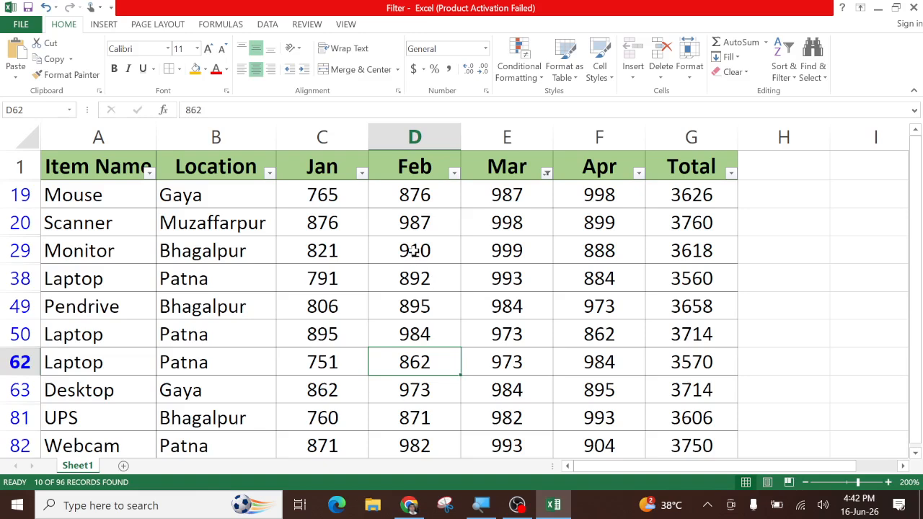
{"action": "left_click", "coordinate": [432, 231]}
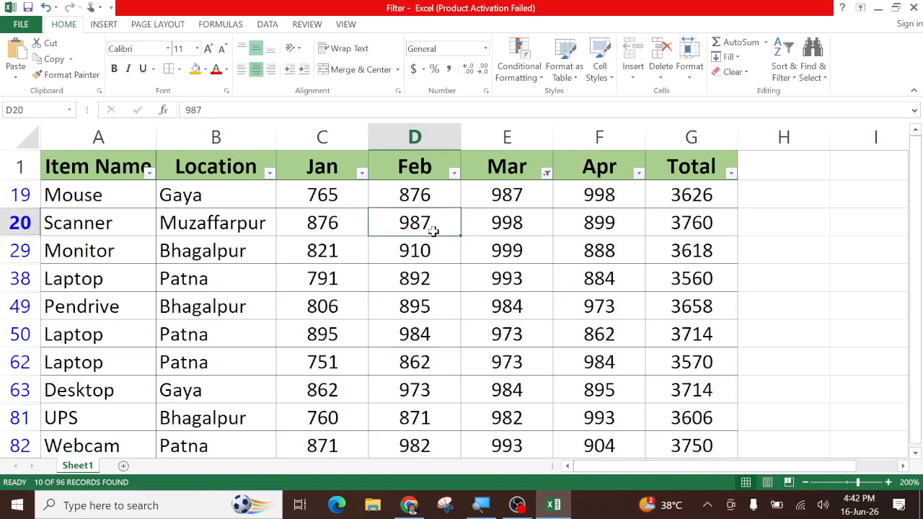
{"action": "scroll", "coordinate": [422, 245], "scroll_direction": "down", "scroll_amount": 1}
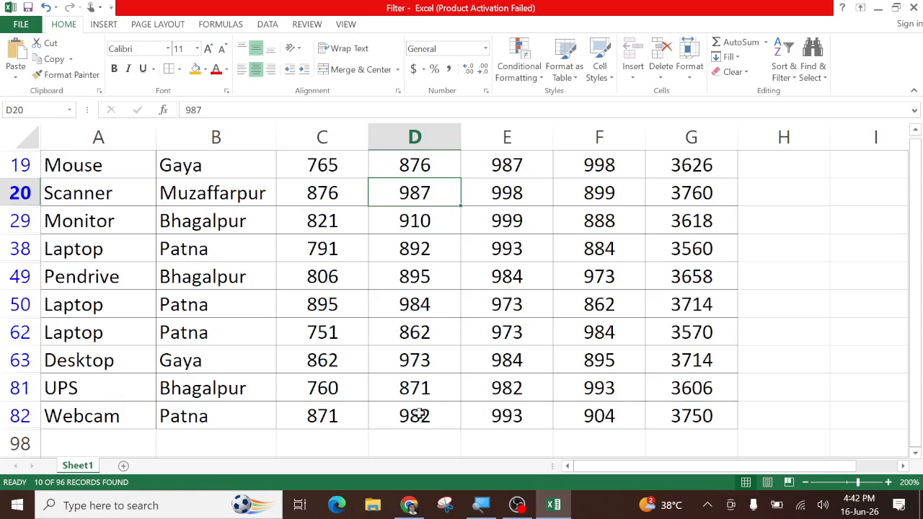
{"action": "scroll", "coordinate": [420, 414], "scroll_direction": "up", "scroll_amount": 1}
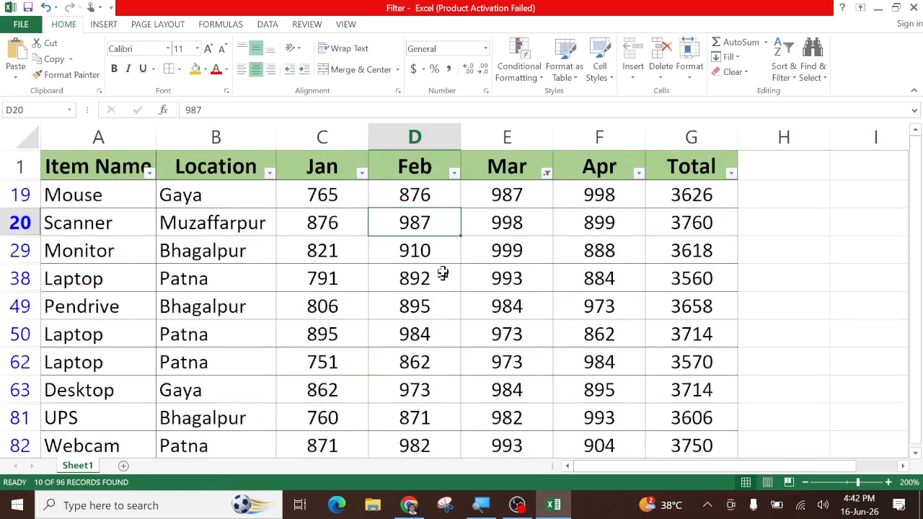
{"action": "left_click", "coordinate": [547, 174]}
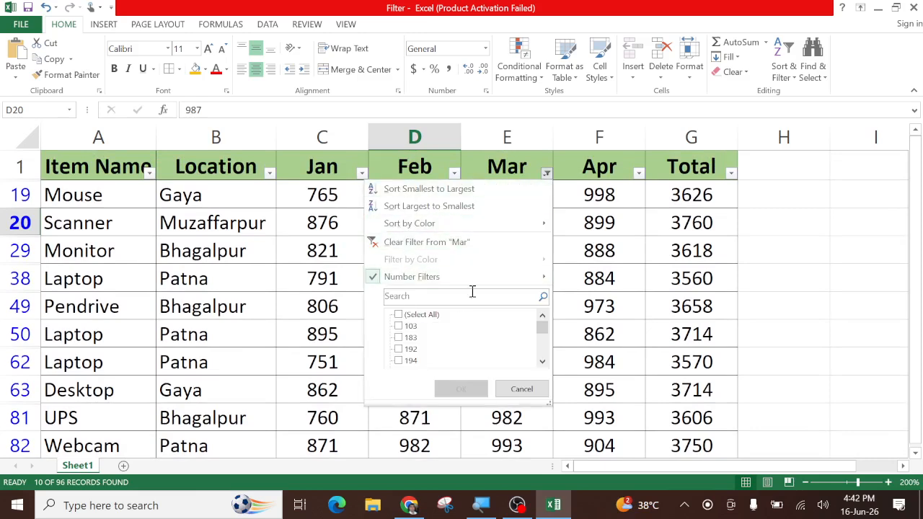
{"action": "left_click", "coordinate": [426, 243]}
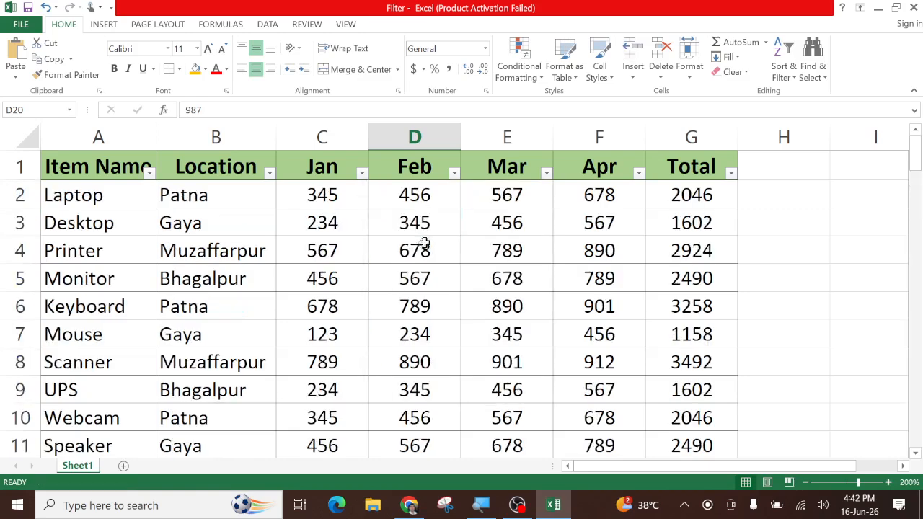
Step: Filter the Mar column with a Top 10 number filter showing the top 3 items and clear the filter
{"action": "left_click", "coordinate": [547, 174]}
{"action": "mouse_move", "coordinate": [476, 277]}
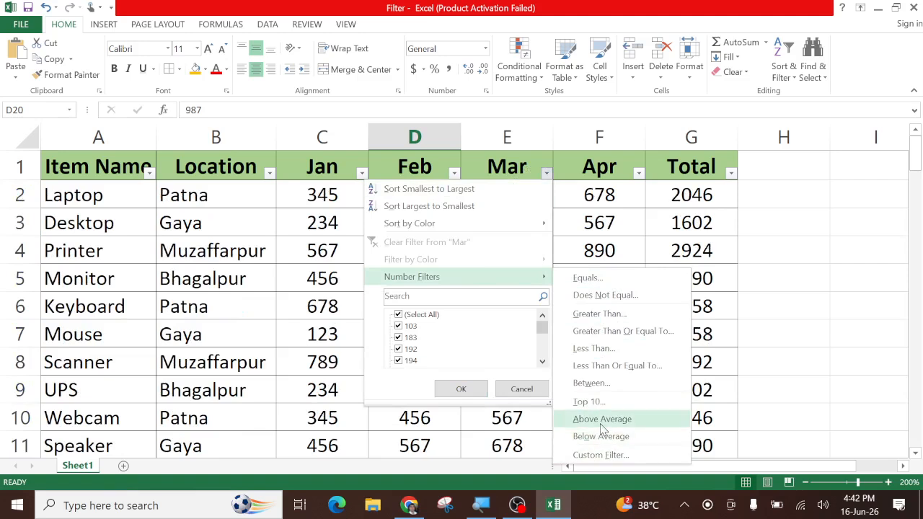
{"action": "left_click", "coordinate": [590, 403]}
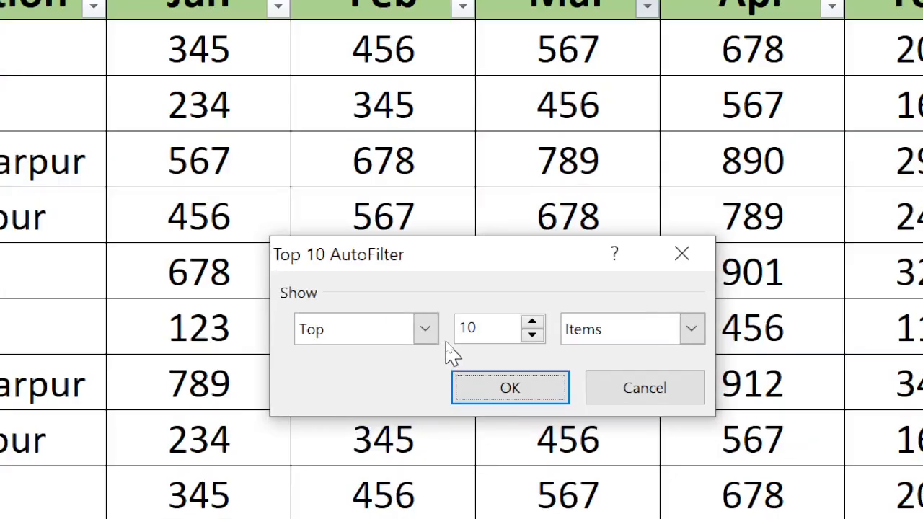
{"action": "left_click", "coordinate": [532, 334]}
{"action": "left_click", "coordinate": [533, 335]}
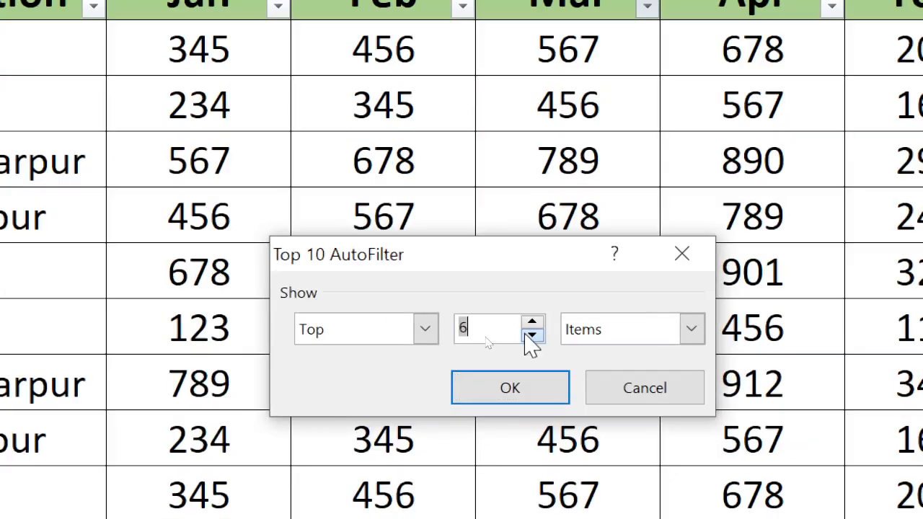
{"action": "left_click", "coordinate": [533, 335]}
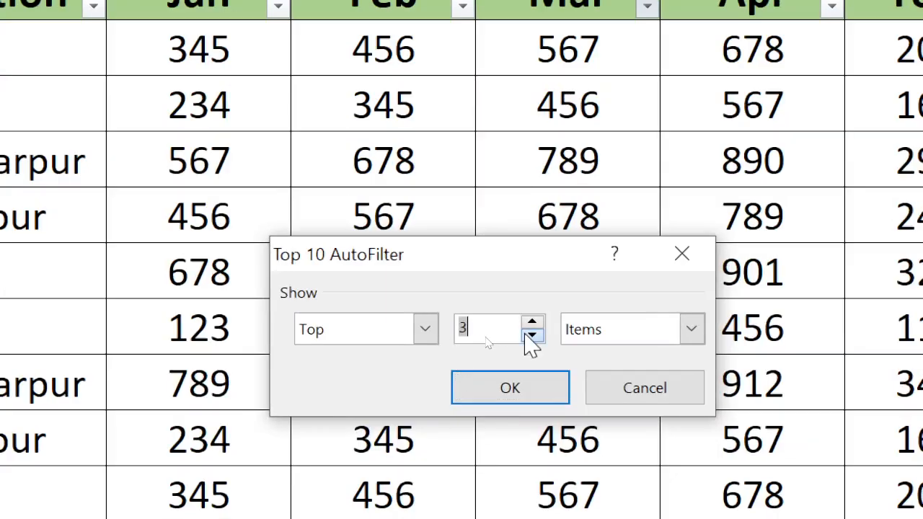
{"action": "left_click", "coordinate": [498, 389]}
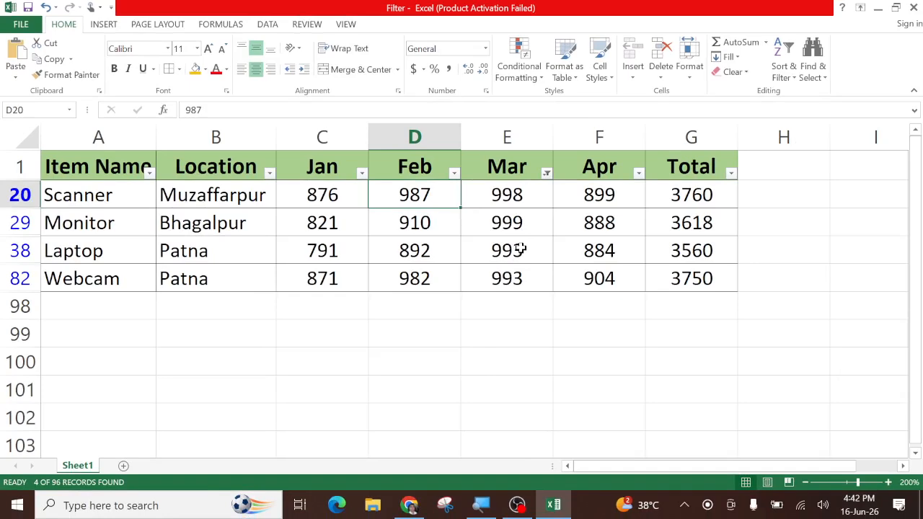
{"action": "left_click", "coordinate": [511, 280]}
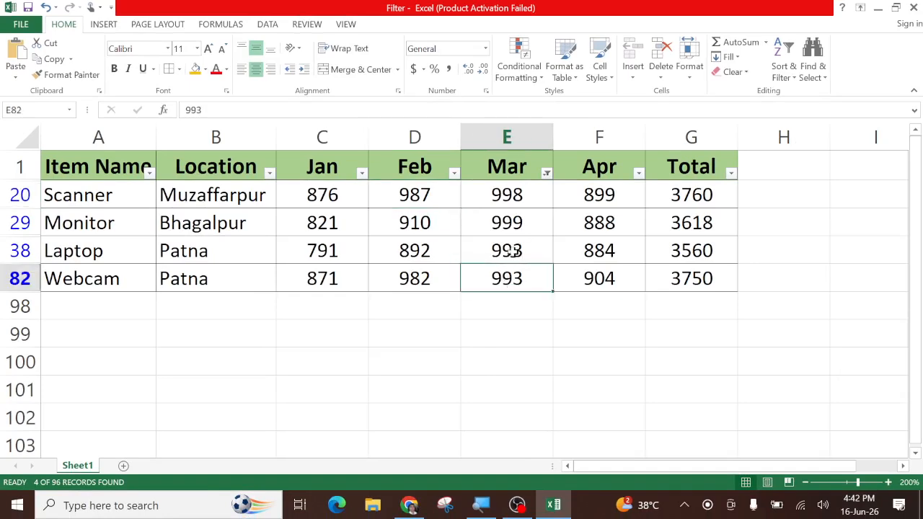
{"action": "left_click", "coordinate": [542, 173]}
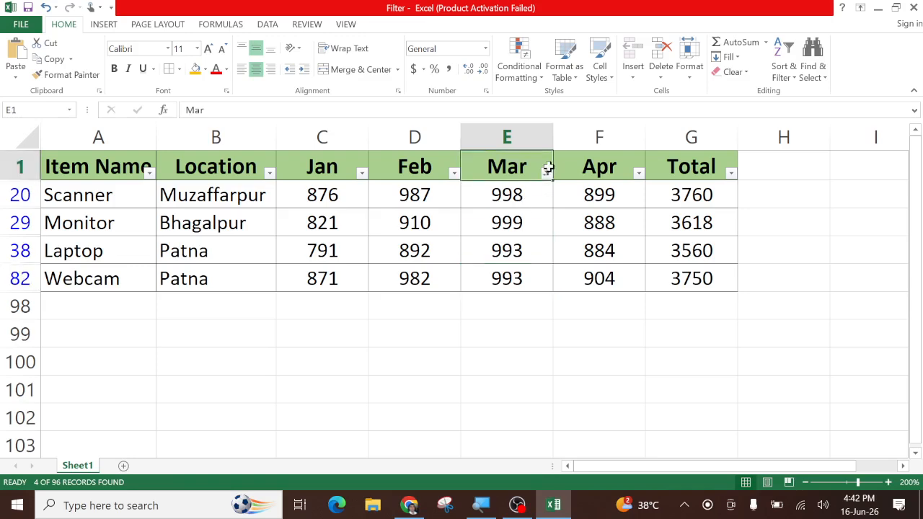
{"action": "left_click", "coordinate": [547, 173]}
{"action": "left_click", "coordinate": [489, 245]}
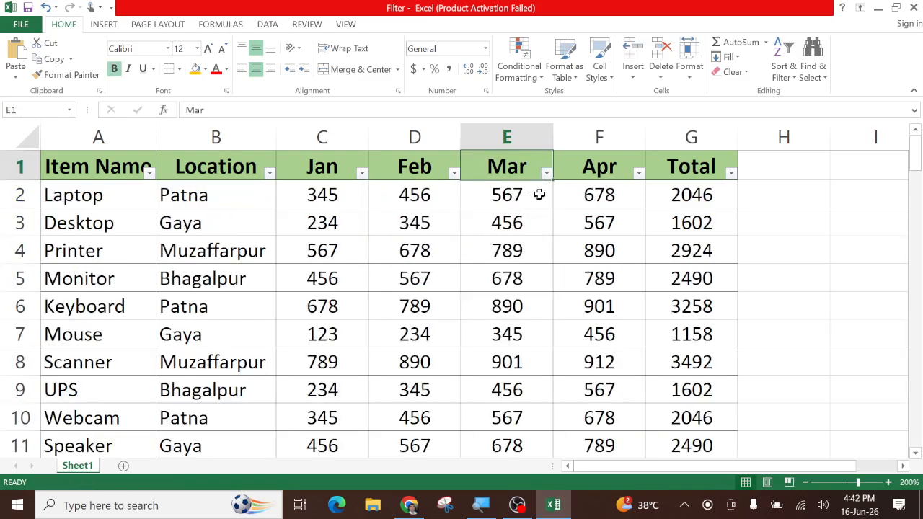
Step: Filter the Mar column with a Top 10 number filter showing only the top 1 item and clear the filter
{"action": "left_click", "coordinate": [547, 173]}
{"action": "mouse_move", "coordinate": [498, 277]}
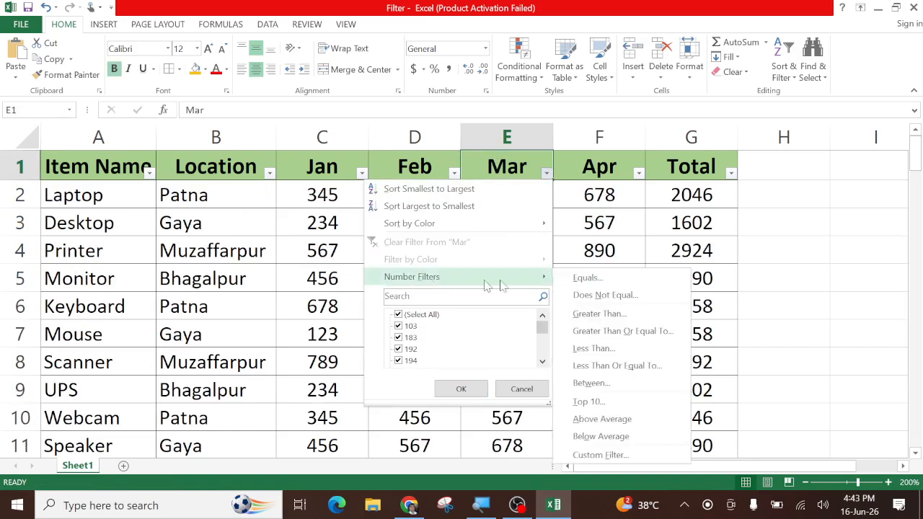
{"action": "left_click", "coordinate": [598, 399]}
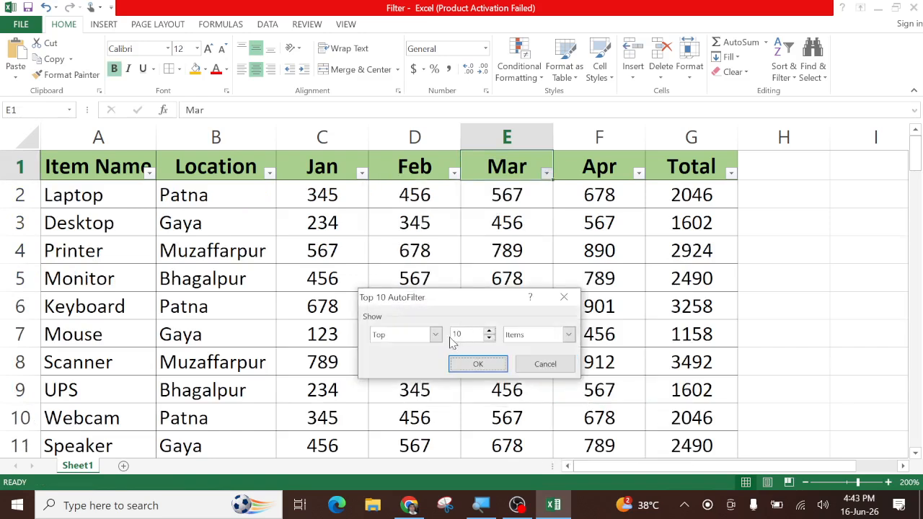
{"action": "left_click", "coordinate": [489, 339]}
{"action": "left_click", "coordinate": [489, 339]}
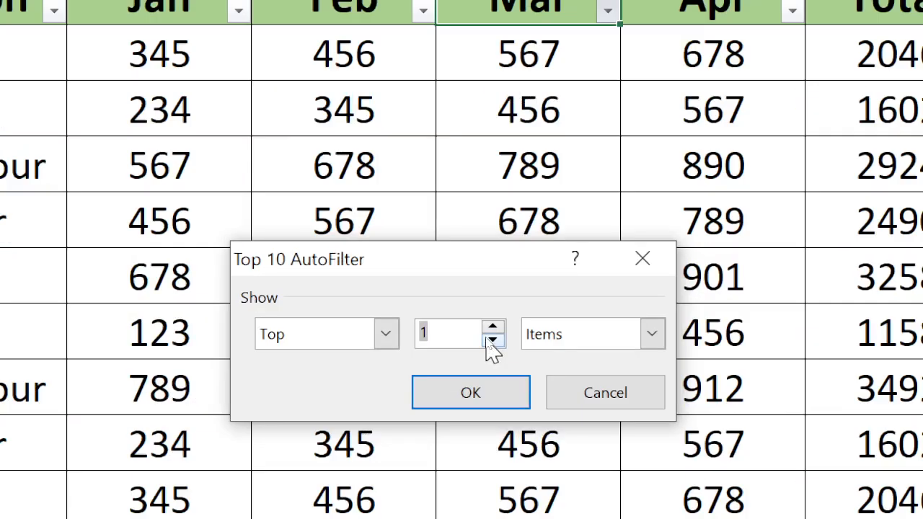
{"action": "left_click", "coordinate": [463, 398]}
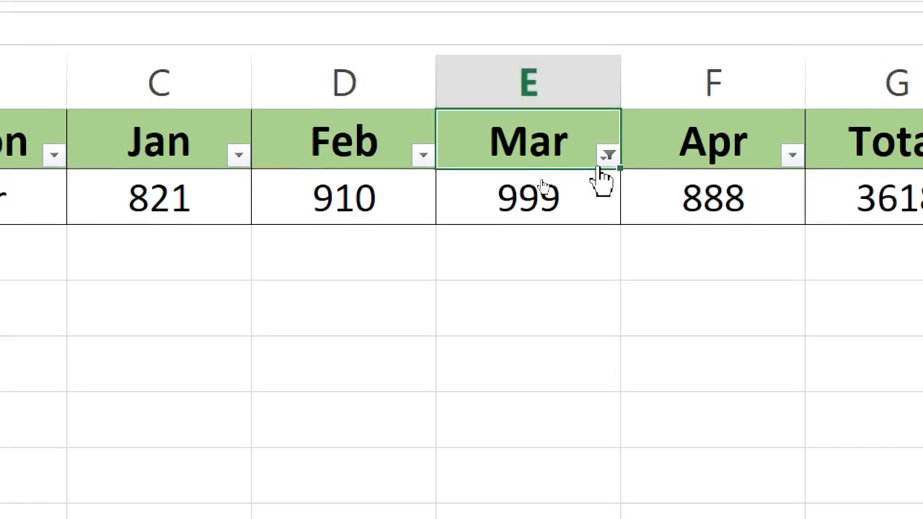
{"action": "mouse_move", "coordinate": [608, 170]}
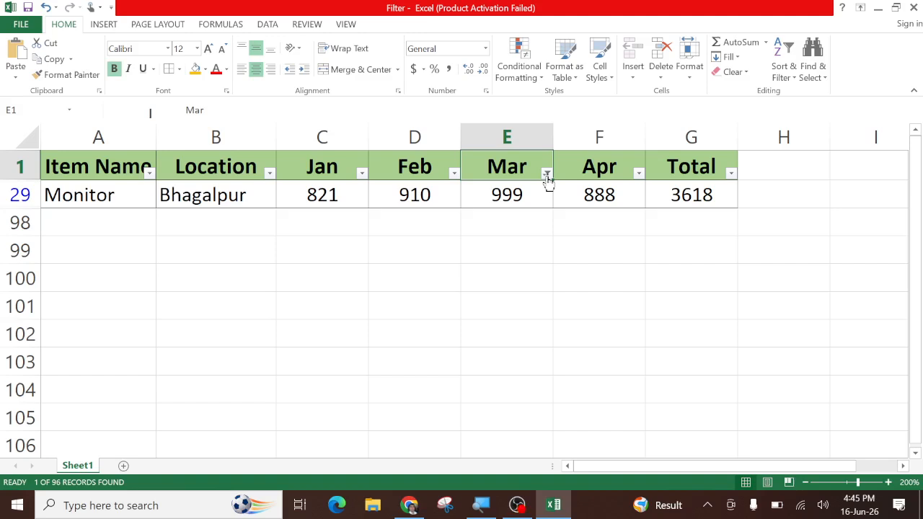
{"action": "left_click", "coordinate": [547, 174]}
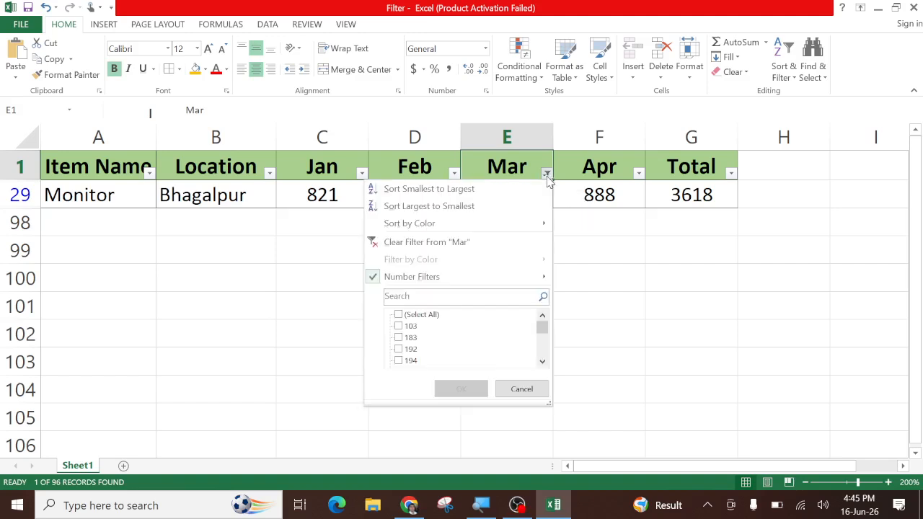
{"action": "left_click", "coordinate": [431, 244]}
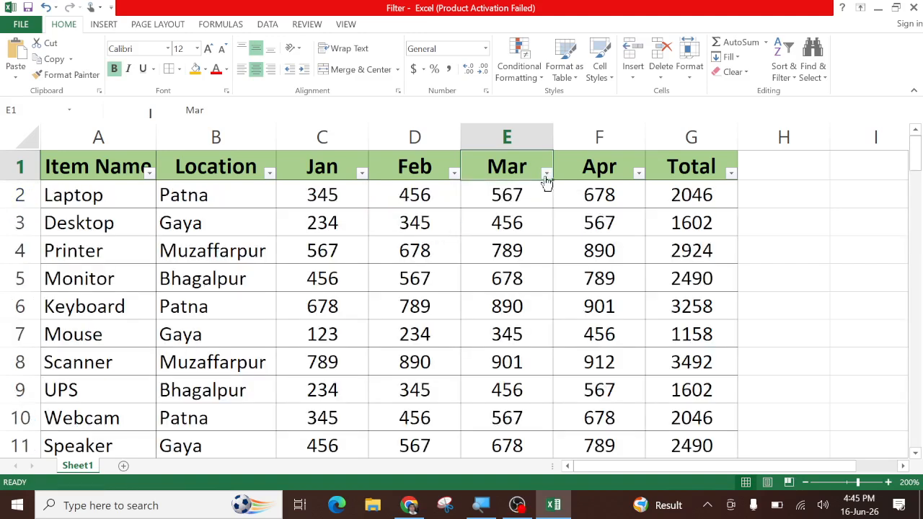
Step: Filter the Mar column with a Top 10 number filter set to the bottom 5 items and clear the filter
{"action": "left_click", "coordinate": [547, 174]}
{"action": "mouse_move", "coordinate": [488, 280]}
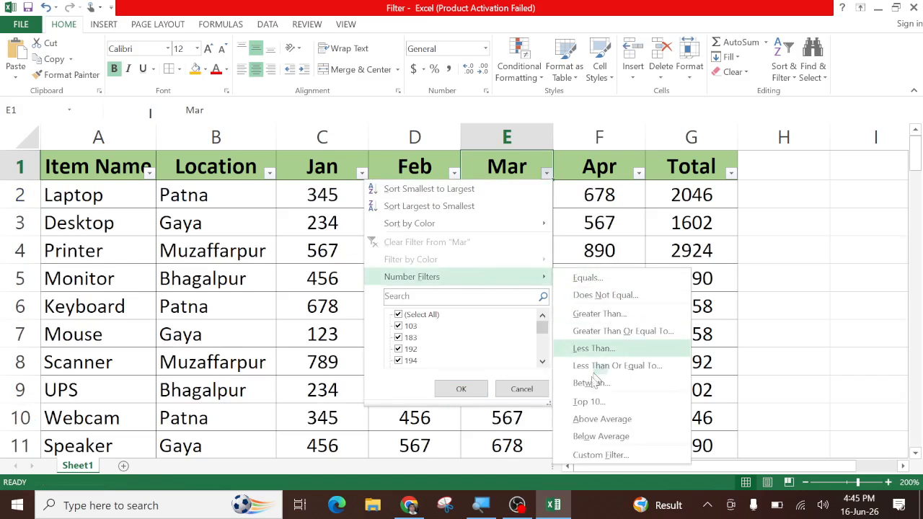
{"action": "left_click", "coordinate": [586, 402]}
{"action": "left_click", "coordinate": [435, 334]}
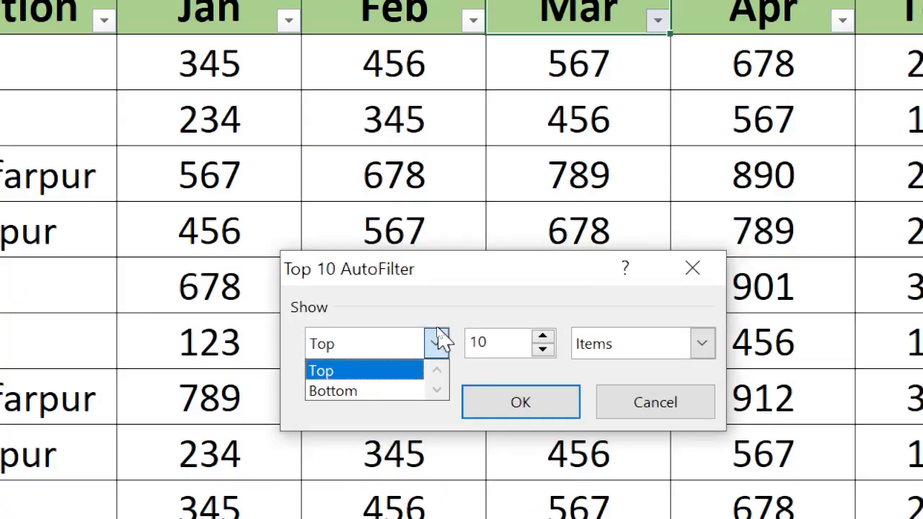
{"action": "left_click", "coordinate": [345, 390]}
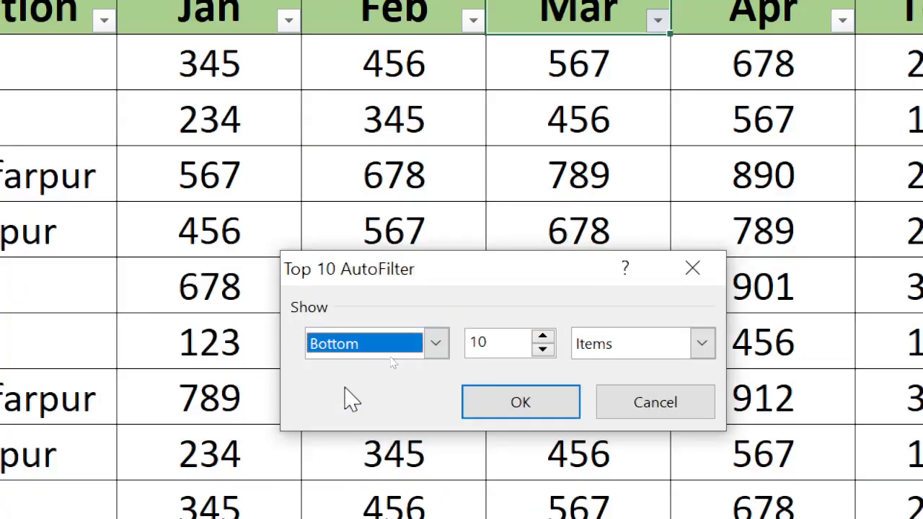
{"action": "left_click", "coordinate": [543, 351]}
{"action": "left_click", "coordinate": [543, 352]}
{"action": "left_click", "coordinate": [542, 352]}
{"action": "left_click", "coordinate": [542, 351]}
{"action": "left_click", "coordinate": [543, 352]}
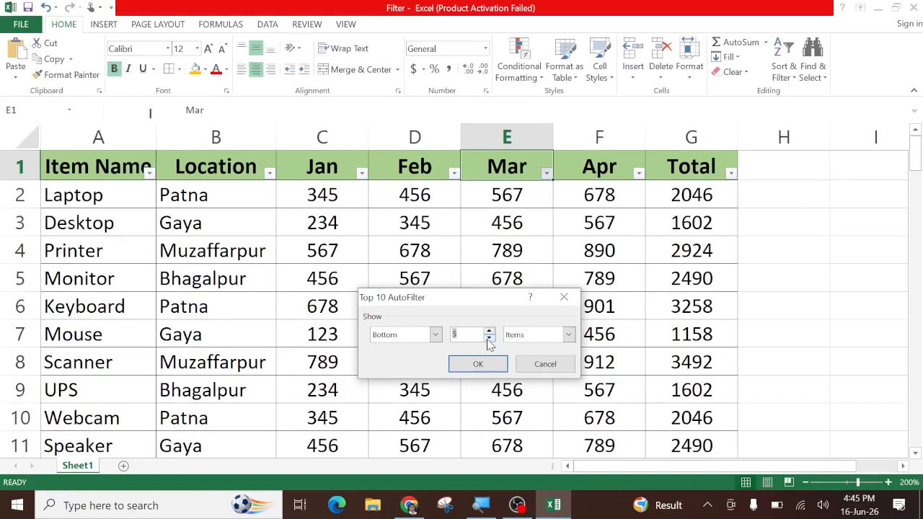
{"action": "left_click", "coordinate": [478, 364]}
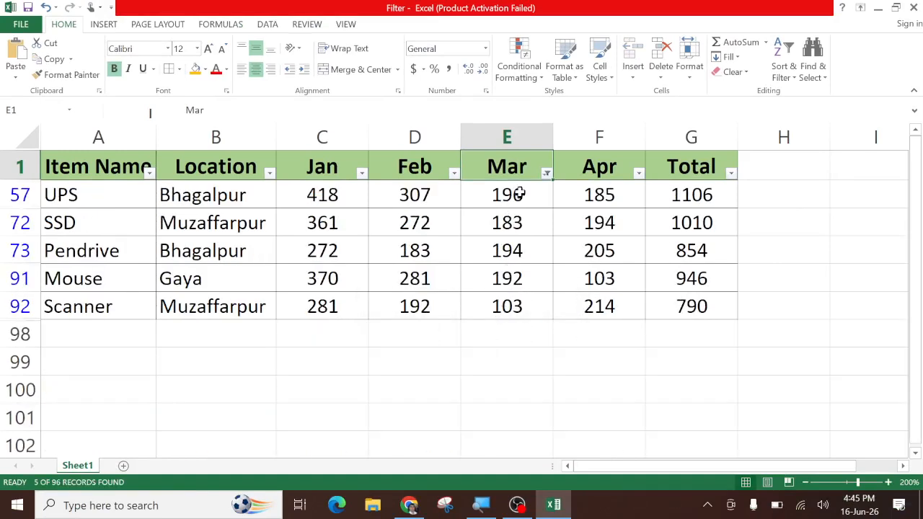
{"action": "left_click", "coordinate": [547, 173]}
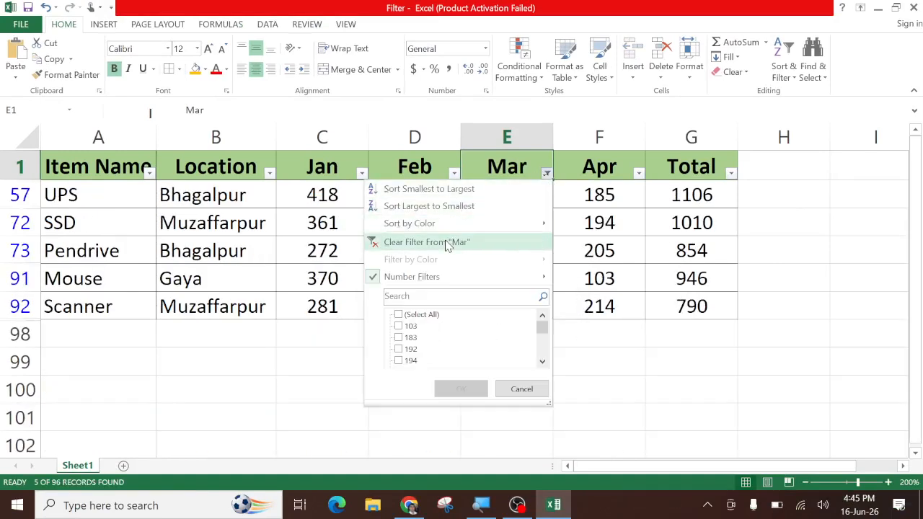
{"action": "left_click", "coordinate": [447, 243]}
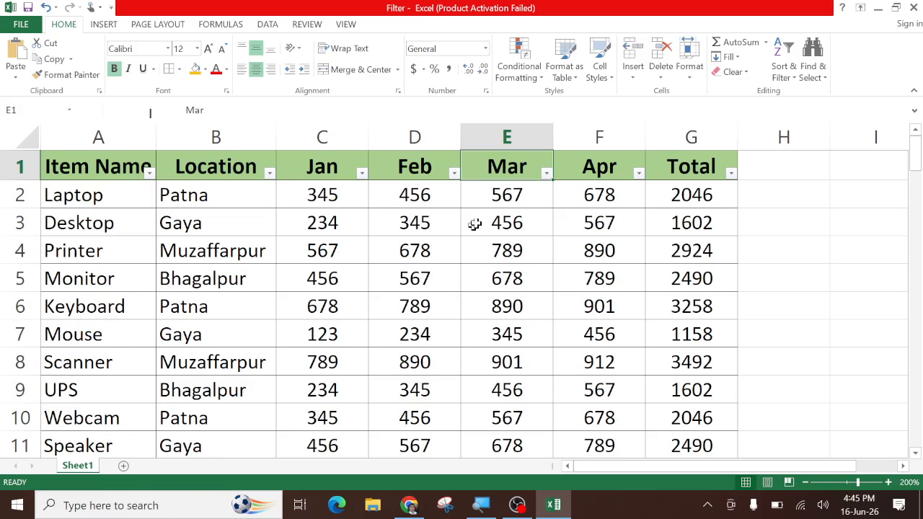
{"action": "left_click", "coordinate": [547, 173]}
{"action": "mouse_move", "coordinate": [458, 277]}
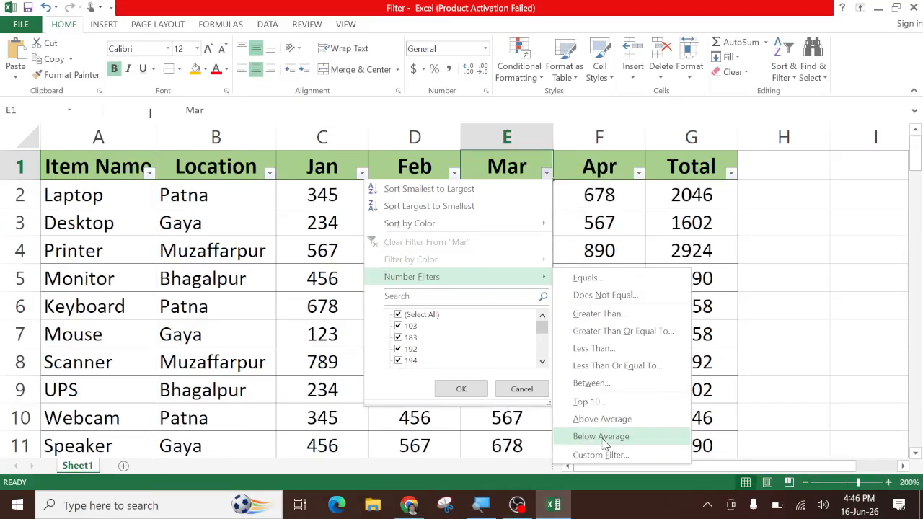
{"action": "key", "text": "Escape"}
{"action": "key", "text": "Escape"}
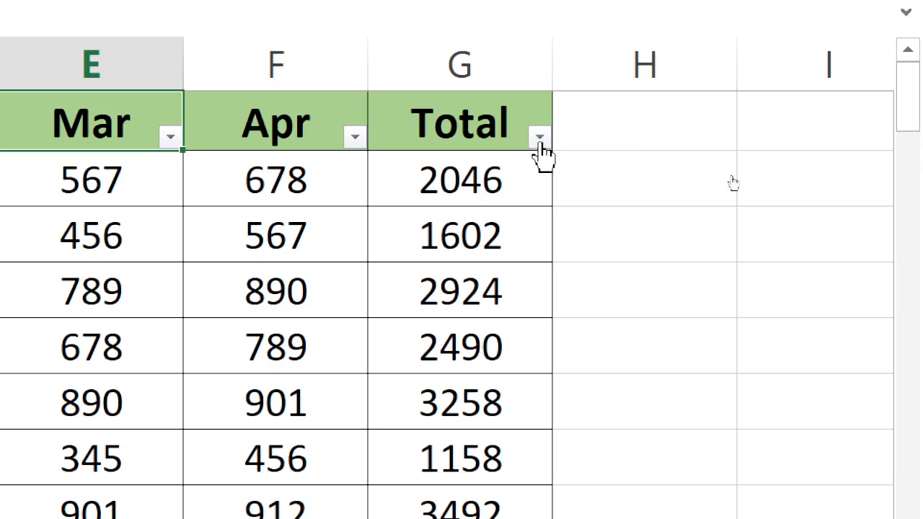
{"action": "left_click", "coordinate": [541, 141]}
{"action": "mouse_move", "coordinate": [472, 355]}
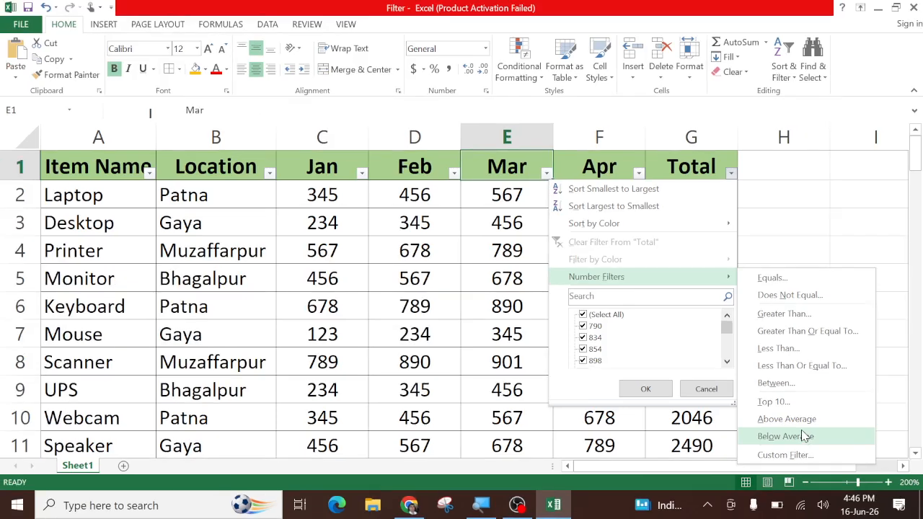
{"action": "left_click", "coordinate": [809, 200]}
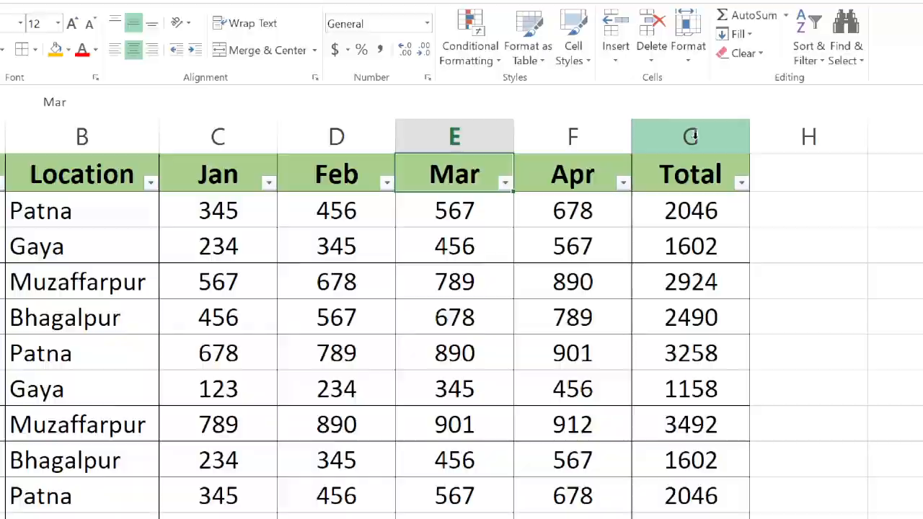
Step: Check the average of the Total column and filter that column to show only above-average values
{"action": "left_click", "coordinate": [692, 134]}
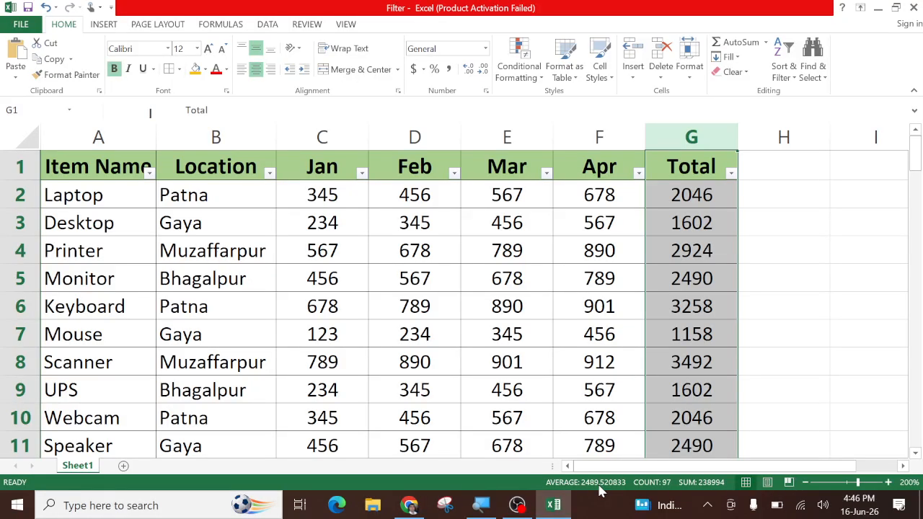
{"action": "left_click", "coordinate": [703, 324]}
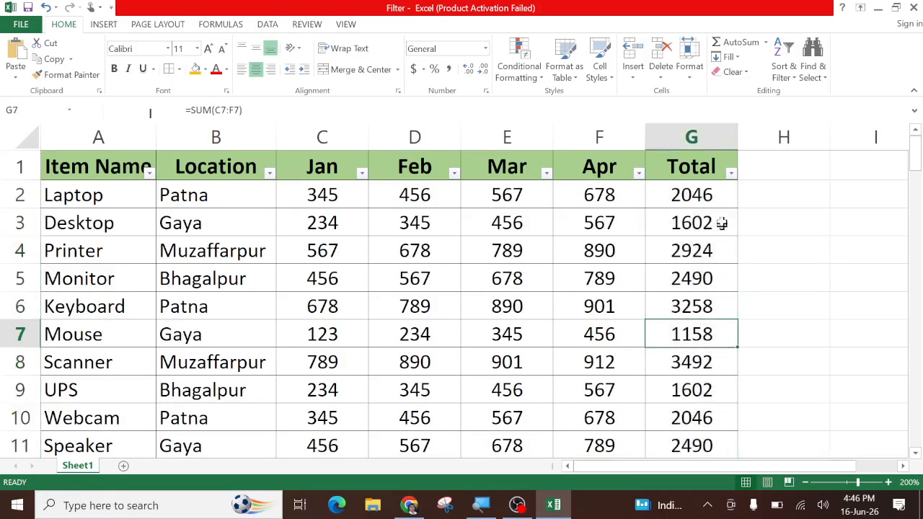
{"action": "left_click", "coordinate": [730, 175]}
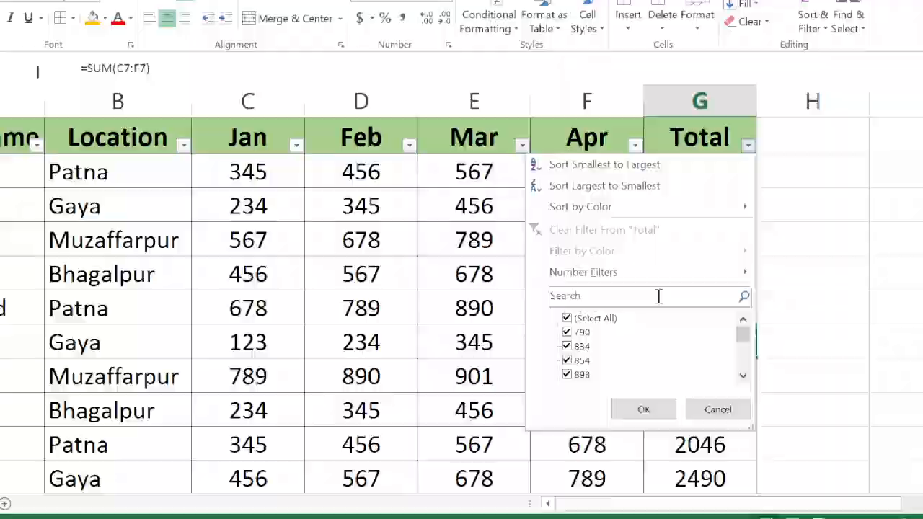
{"action": "mouse_move", "coordinate": [711, 281]}
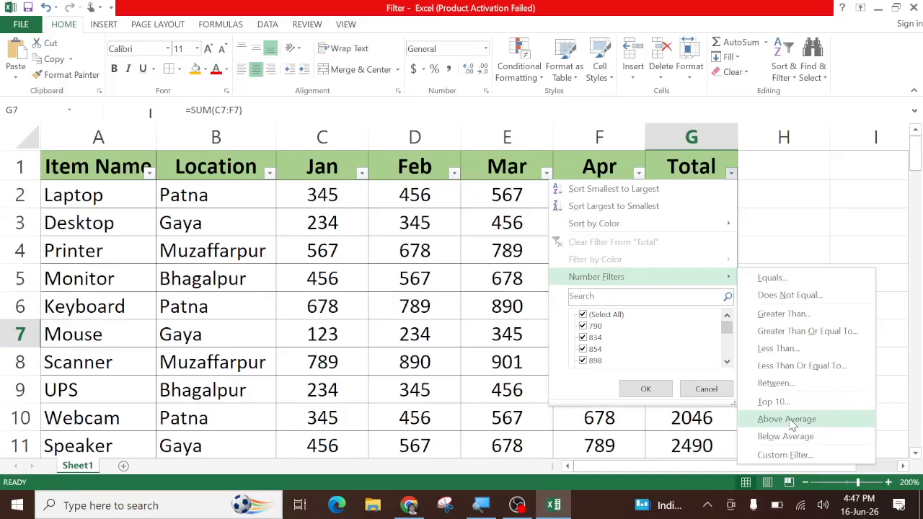
{"action": "left_click", "coordinate": [787, 419]}
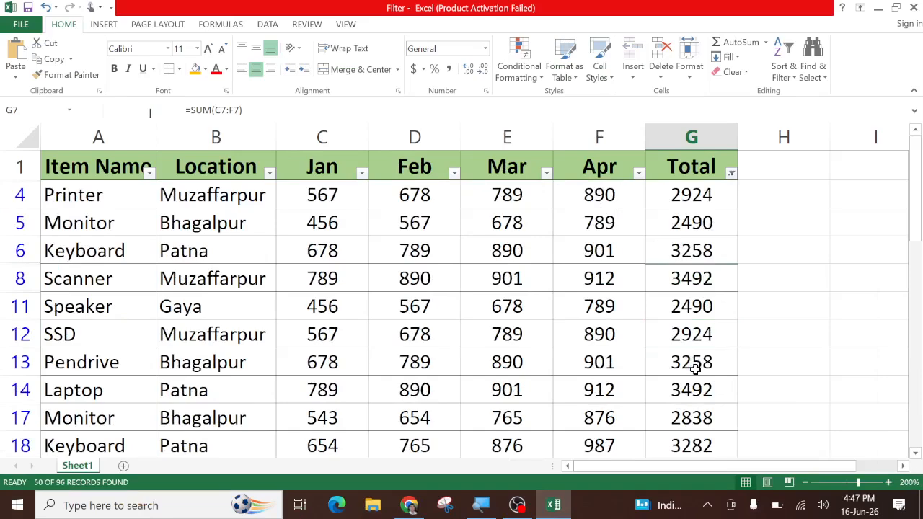
Step: Review the above-average rows and clear the filter from the Total column
{"action": "scroll", "coordinate": [695, 383], "scroll_direction": "down", "scroll_amount": 11}
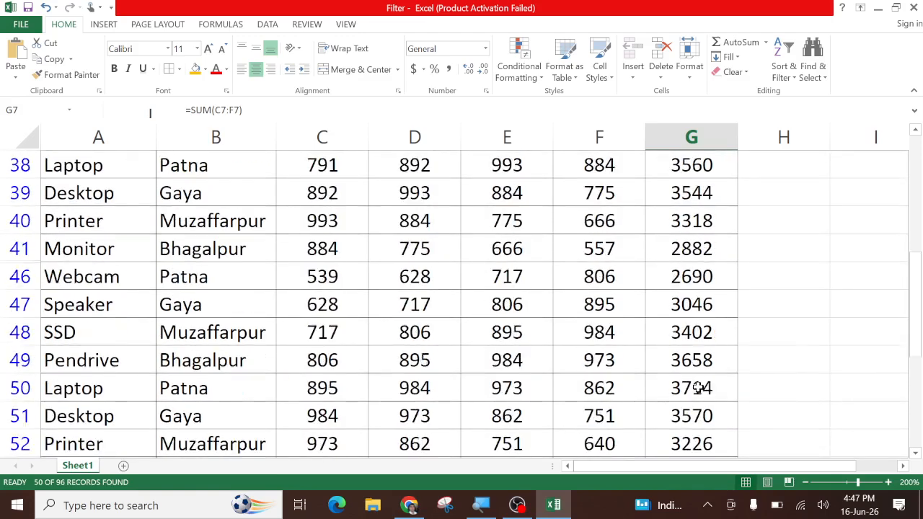
{"action": "scroll", "coordinate": [697, 391], "scroll_direction": "down", "scroll_amount": 5}
{"action": "scroll", "coordinate": [698, 391], "scroll_direction": "up", "scroll_amount": 8}
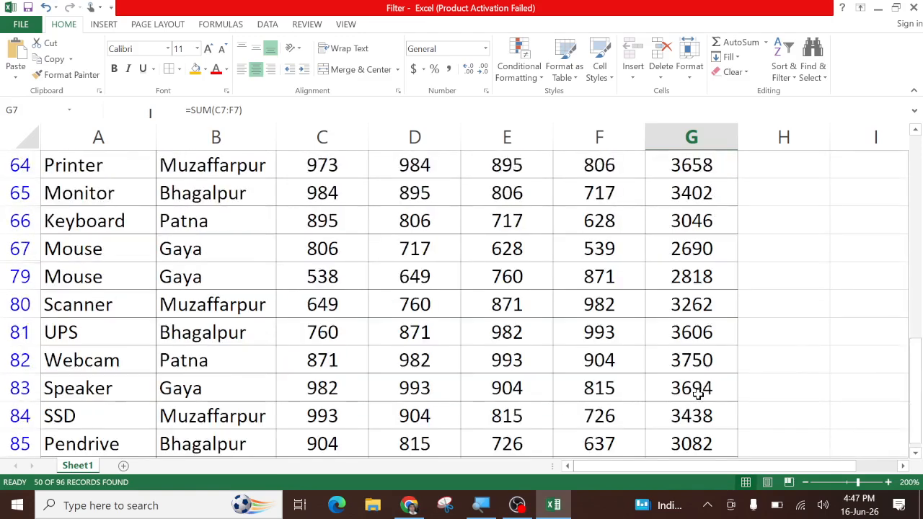
{"action": "scroll", "coordinate": [697, 392], "scroll_direction": "up", "scroll_amount": 10}
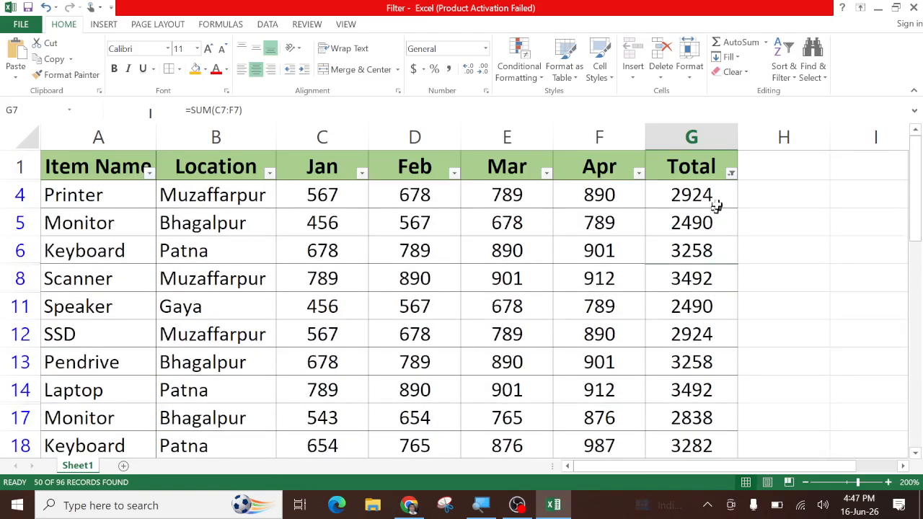
{"action": "left_click", "coordinate": [732, 173]}
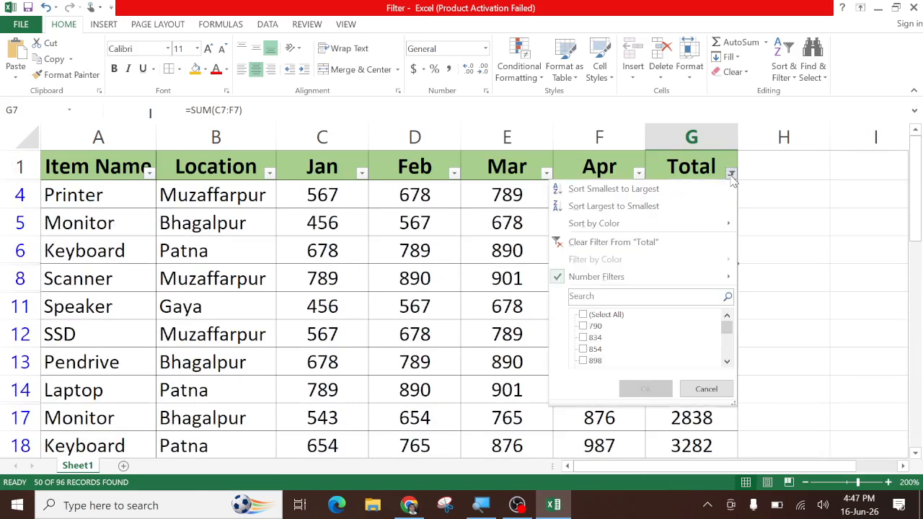
{"action": "left_click", "coordinate": [618, 241]}
Step: Filter the Total column with the Below Average number filter and clear the filter
{"action": "left_click", "coordinate": [731, 174]}
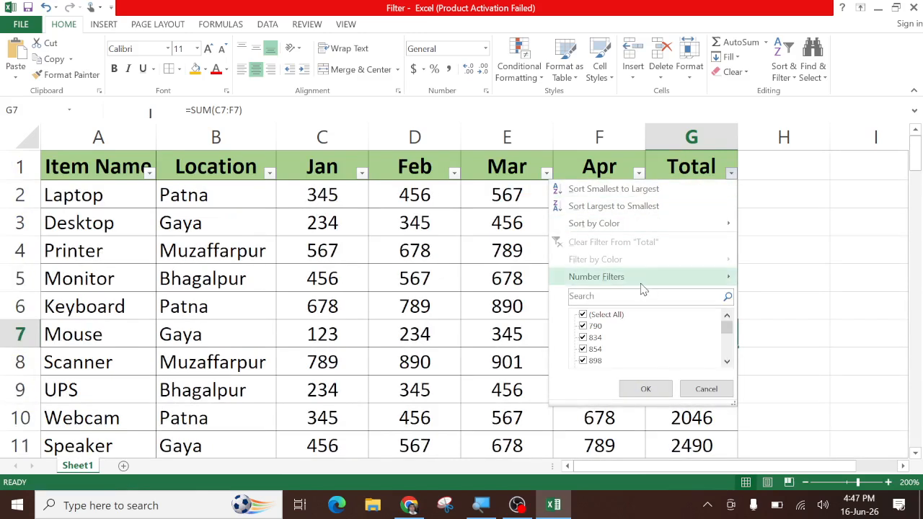
{"action": "mouse_move", "coordinate": [653, 277]}
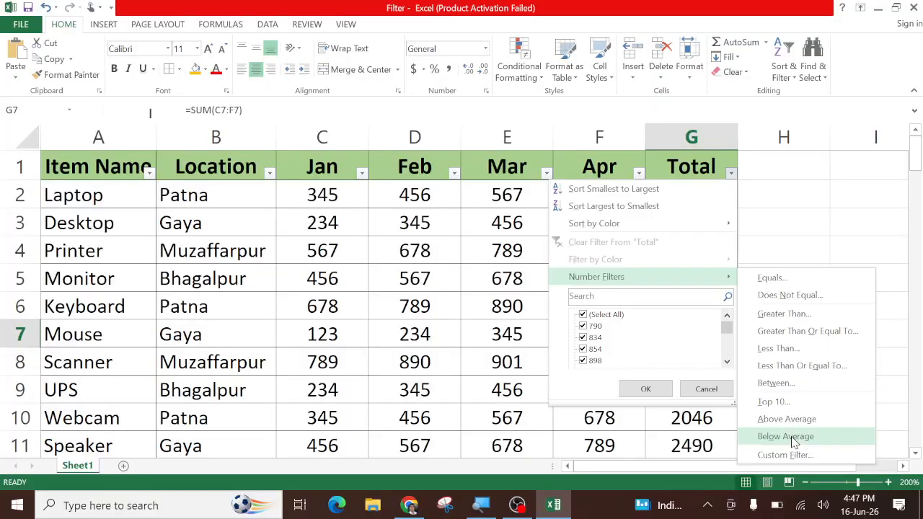
{"action": "left_click", "coordinate": [793, 442]}
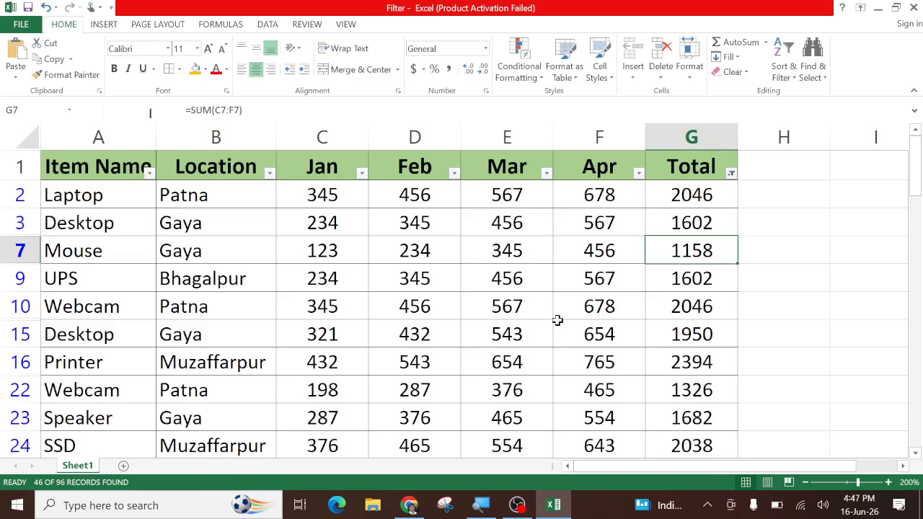
{"action": "left_click", "coordinate": [732, 174]}
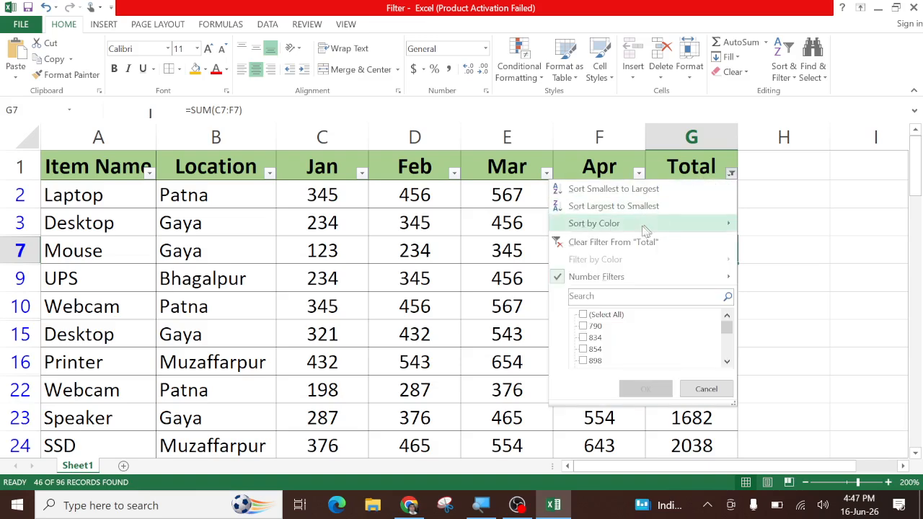
{"action": "left_click", "coordinate": [625, 242]}
{"action": "left_click", "coordinate": [570, 273]}
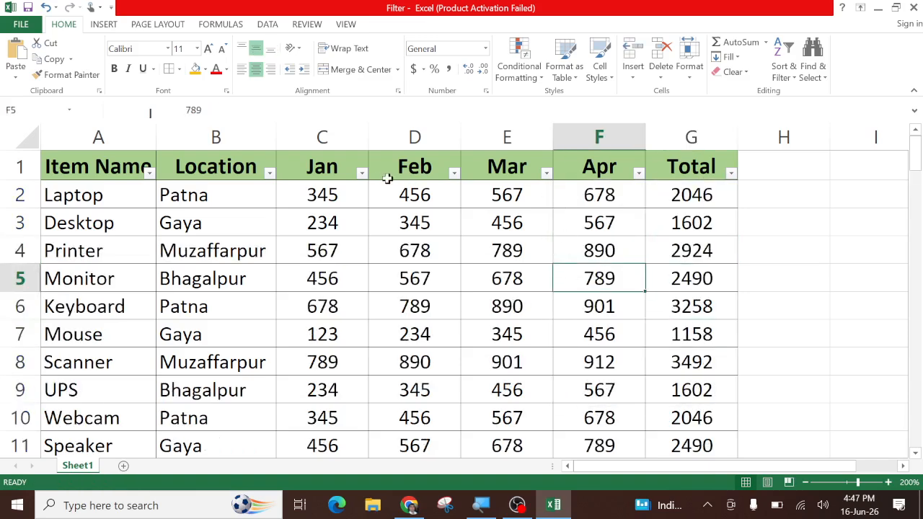
Step: Check the sort-by-color options offered for the Jan column while its cells have no fill color
{"action": "left_click", "coordinate": [352, 173]}
{"action": "left_click", "coordinate": [362, 175]}
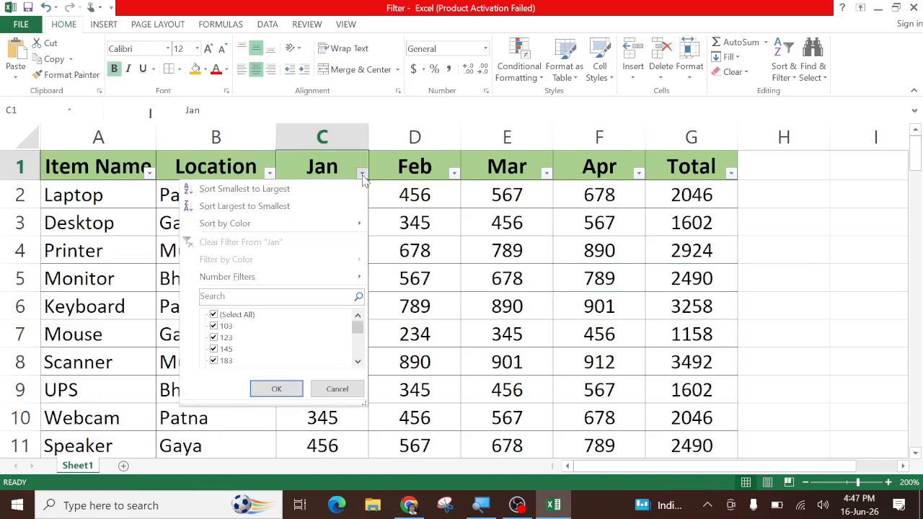
{"action": "mouse_move", "coordinate": [257, 225]}
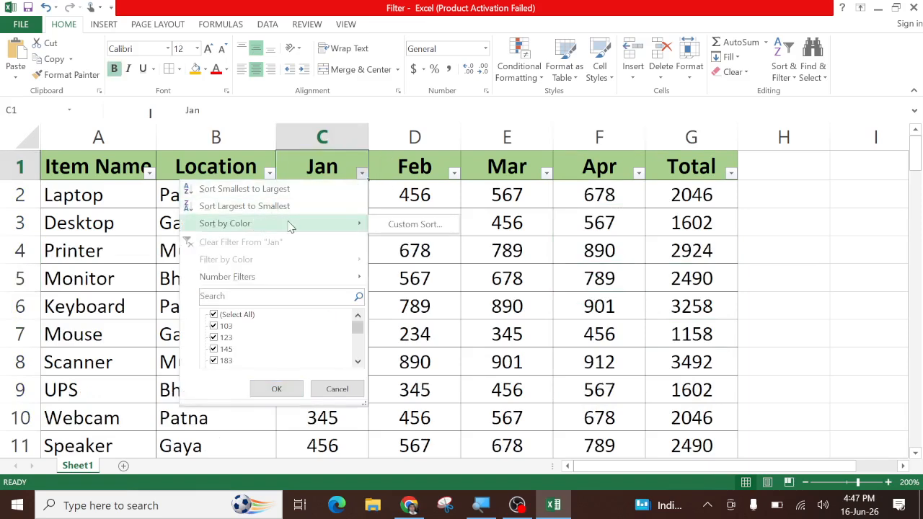
{"action": "left_click", "coordinate": [526, 294]}
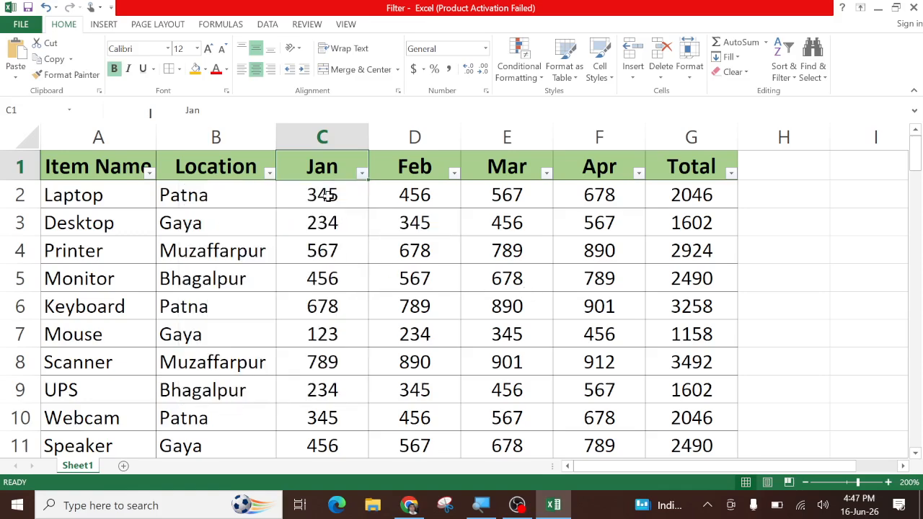
Step: Apply the green-yellow-red color scale as conditional formatting to the Jan values in C2:C97
{"action": "left_click_drag", "start_coordinate": [329, 195], "coordinate": [317, 388]}
{"action": "left_click", "coordinate": [518, 69]}
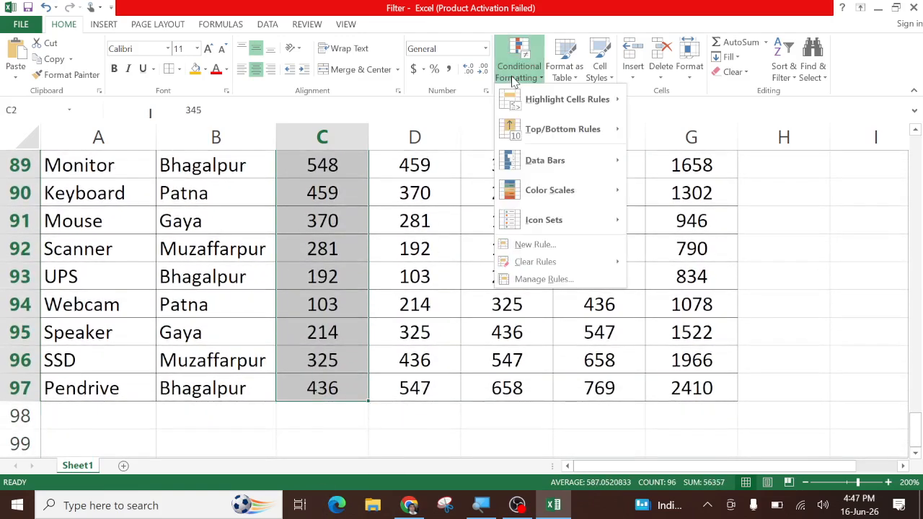
{"action": "mouse_move", "coordinate": [548, 99]}
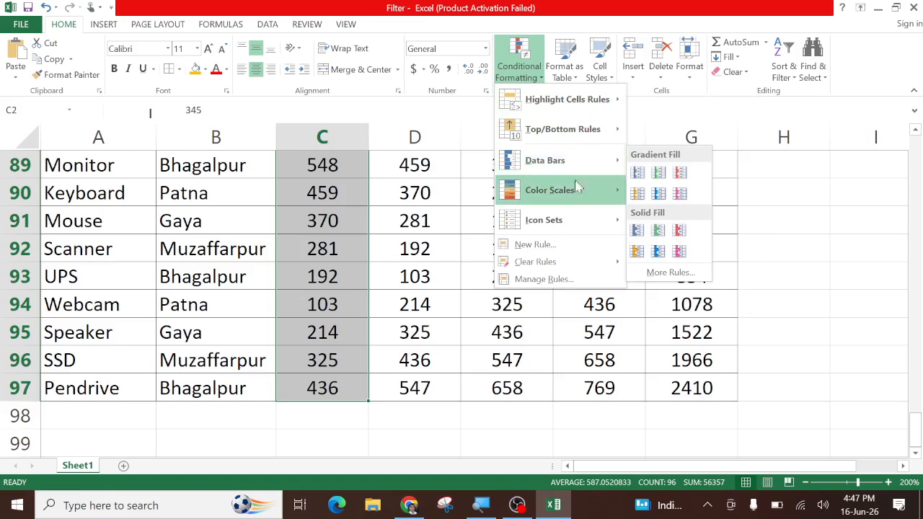
{"action": "mouse_move", "coordinate": [572, 194]}
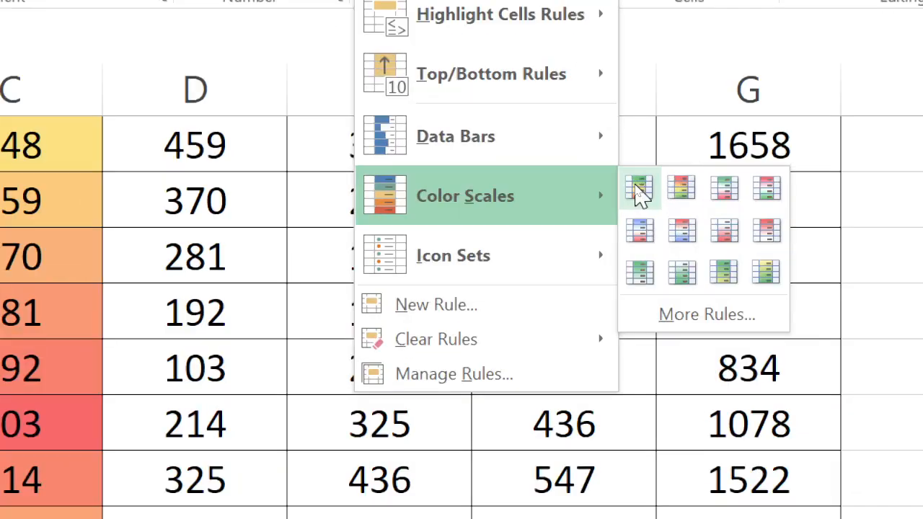
{"action": "left_click", "coordinate": [640, 189]}
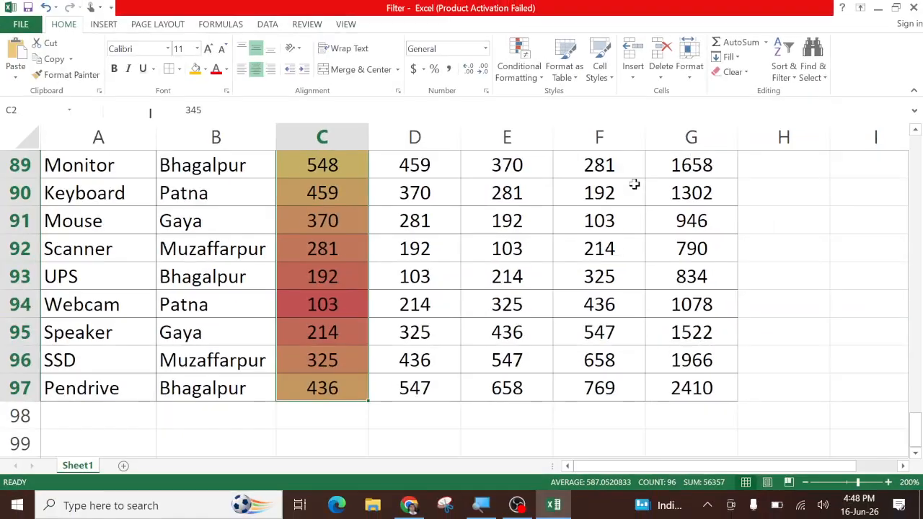
{"action": "left_click", "coordinate": [324, 305]}
Step: Sort the table by the Jan column's cell color, putting the orange shade of the 345 cells first
{"action": "scroll", "coordinate": [325, 305], "scroll_direction": "up", "scroll_amount": 11}
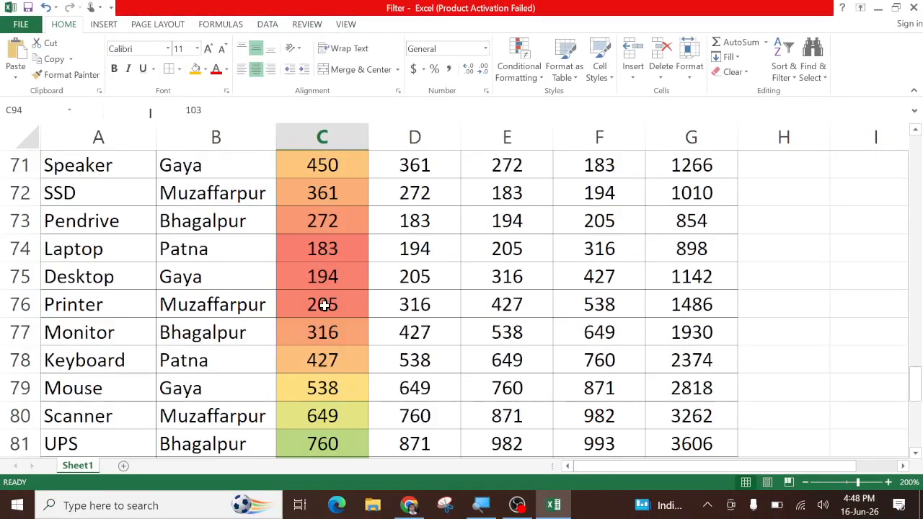
{"action": "scroll", "coordinate": [325, 305], "scroll_direction": "up", "scroll_amount": 18}
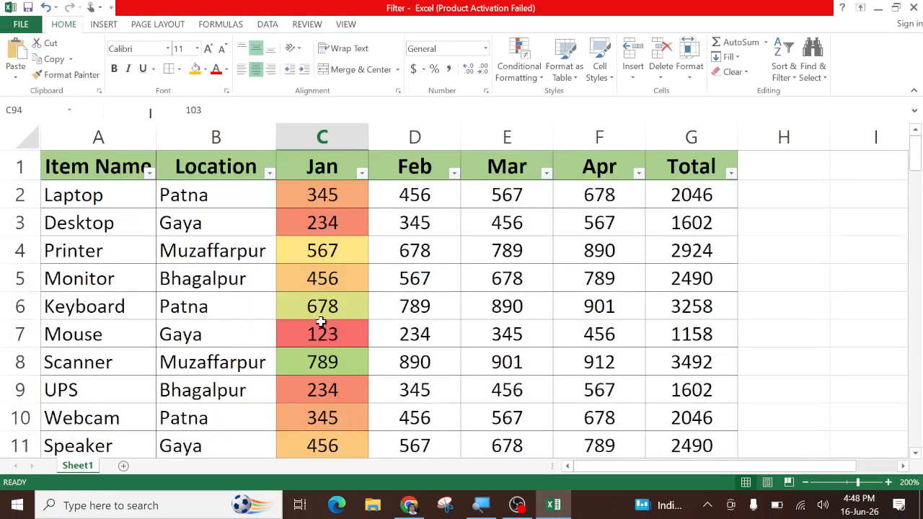
{"action": "left_click", "coordinate": [362, 173]}
{"action": "mouse_move", "coordinate": [296, 230]}
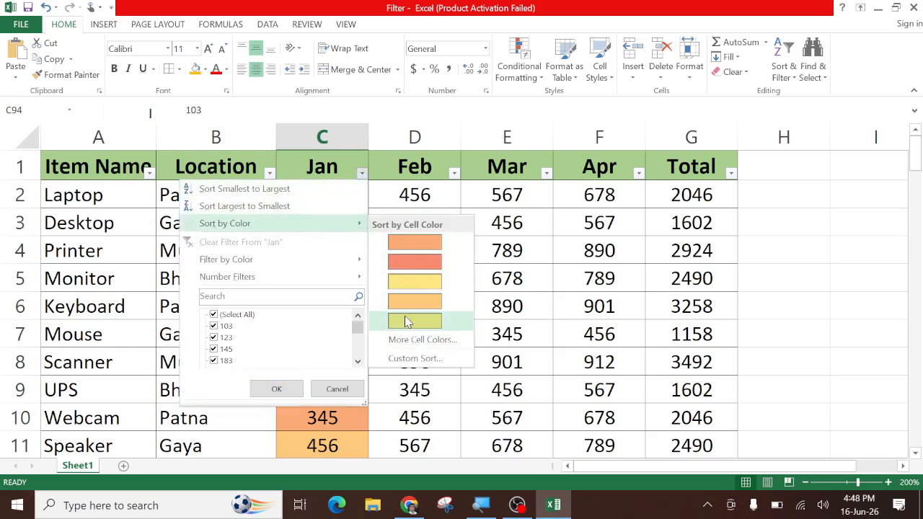
{"action": "mouse_move", "coordinate": [354, 266]}
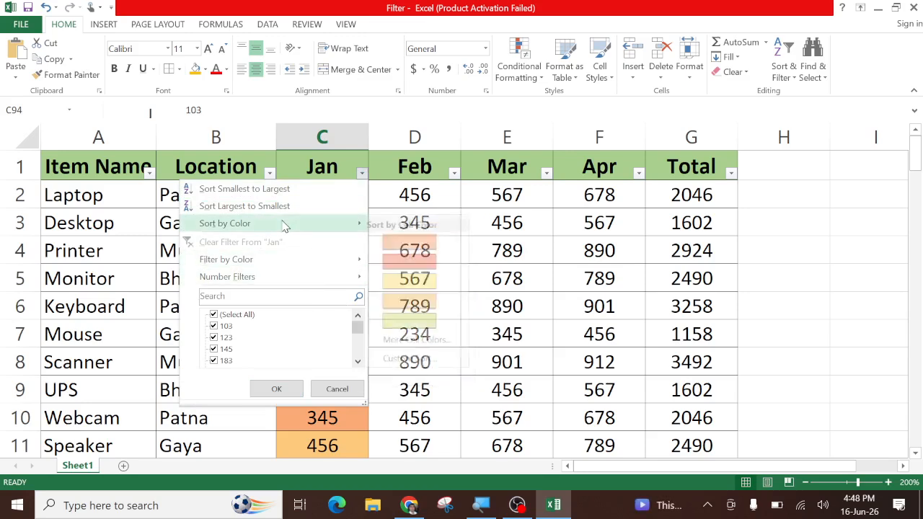
{"action": "left_click", "coordinate": [409, 243]}
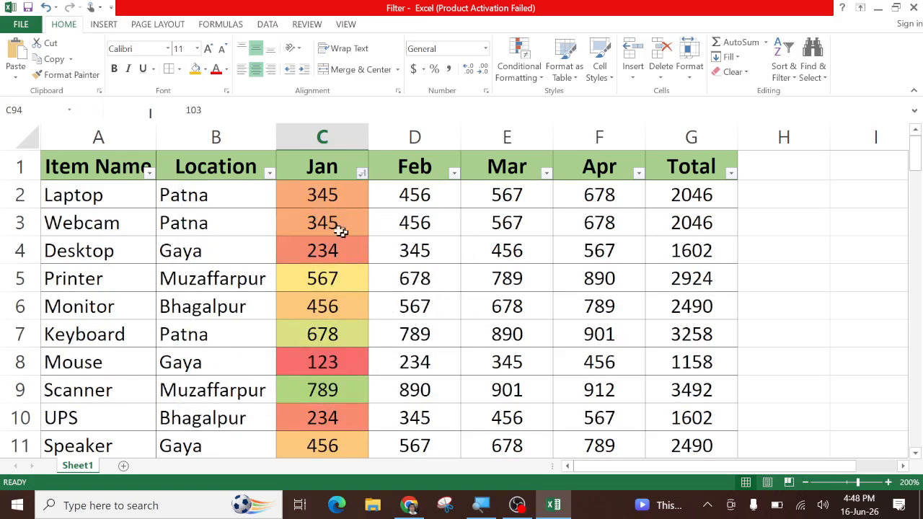
Step: Review the color-sorted rows, undo the sort by cell color and deselect the table
{"action": "scroll", "coordinate": [321, 216], "scroll_direction": "down", "scroll_amount": 2}
{"action": "scroll", "coordinate": [324, 223], "scroll_direction": "up", "scroll_amount": 2}
{"action": "key", "text": "ctrl+z"}
{"action": "scroll", "coordinate": [354, 192], "scroll_direction": "up", "scroll_amount": 1}
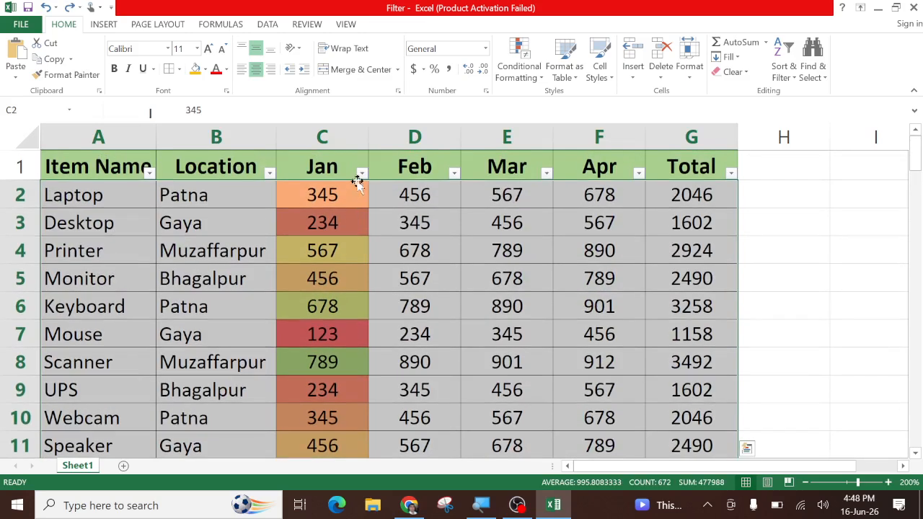
{"action": "left_click", "coordinate": [400, 204]}
Step: Filter the Jan column by the yellow-green cell color of the 678 cells and clear the filter
{"action": "left_click", "coordinate": [362, 174]}
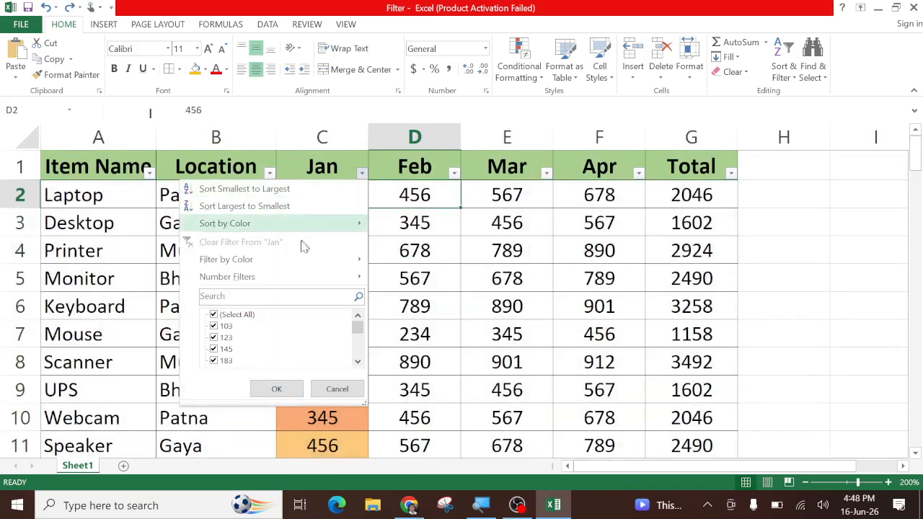
{"action": "mouse_move", "coordinate": [294, 265]}
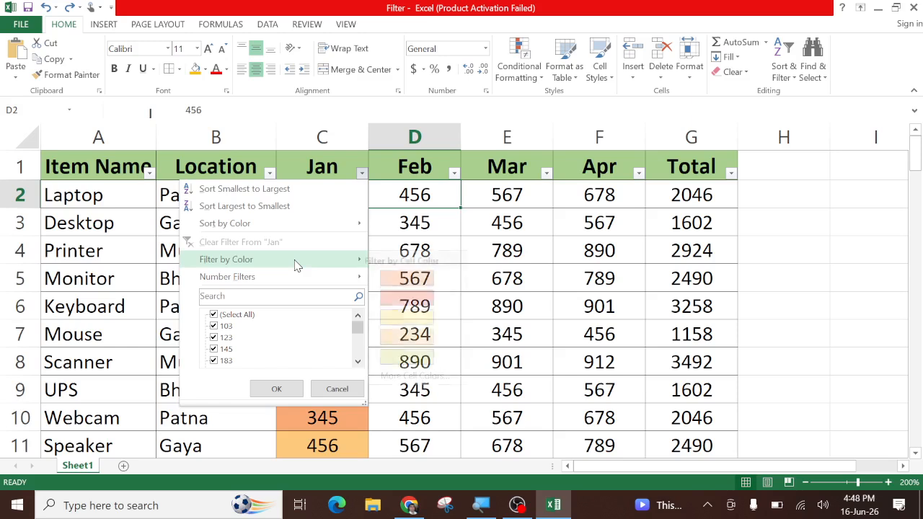
{"action": "left_click", "coordinate": [405, 361]}
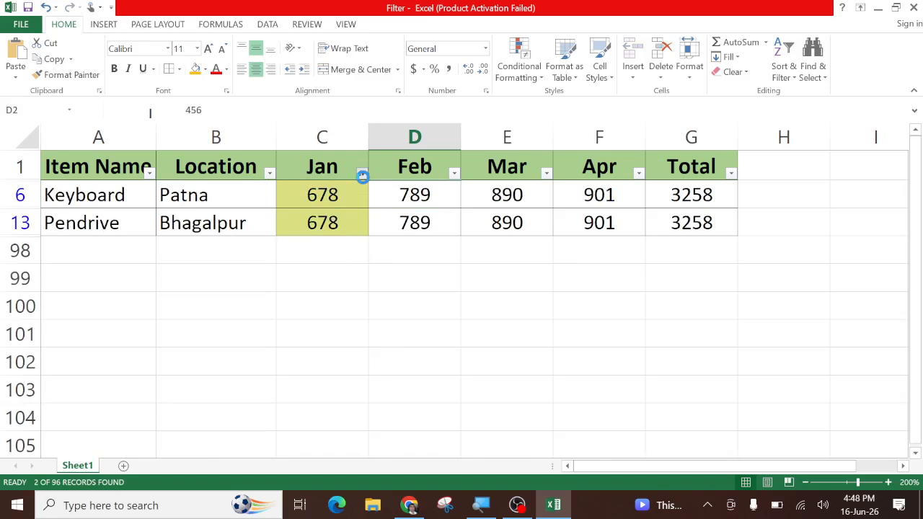
{"action": "left_click", "coordinate": [361, 173]}
{"action": "mouse_move", "coordinate": [252, 229]}
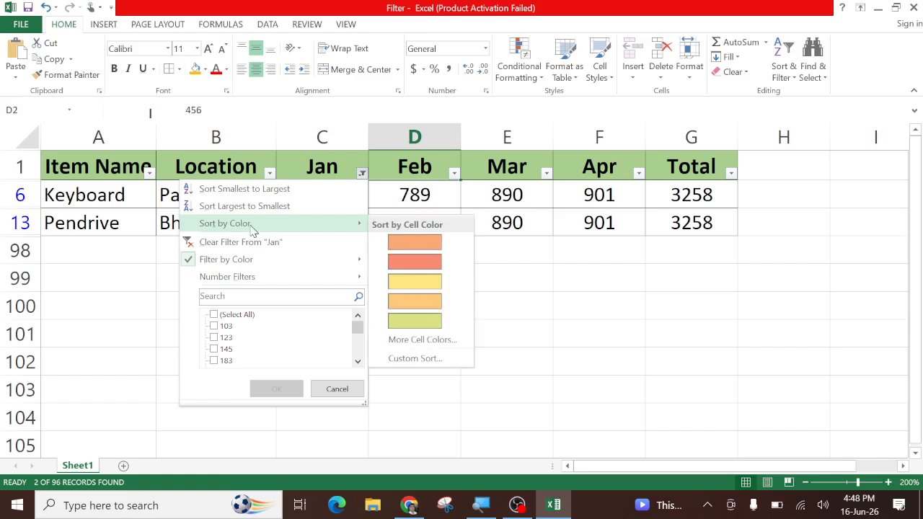
{"action": "left_click", "coordinate": [251, 244]}
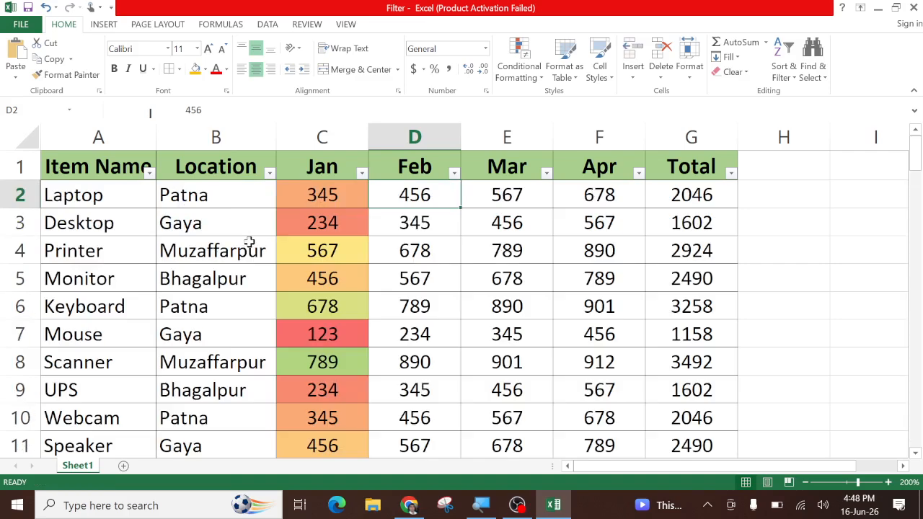
Step: Clear the conditional formatting rules from the Jan column
{"action": "left_click", "coordinate": [326, 136]}
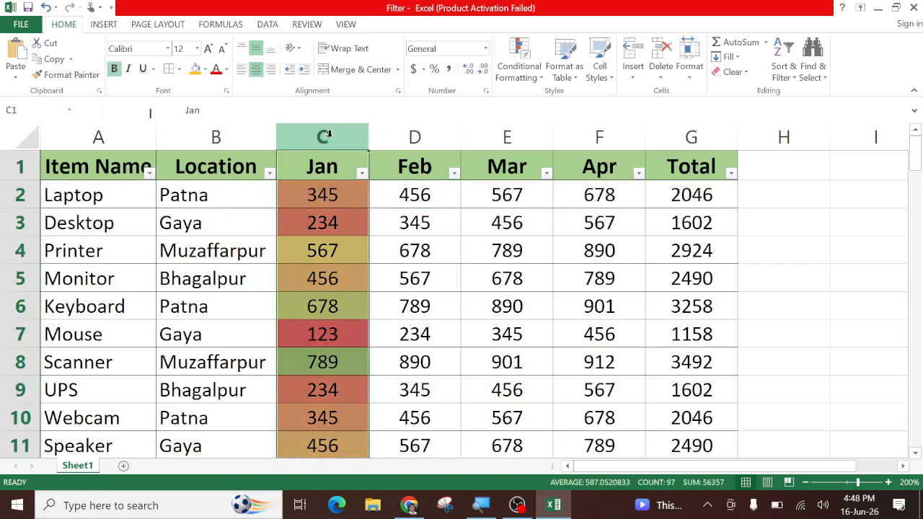
{"action": "left_click", "coordinate": [519, 66]}
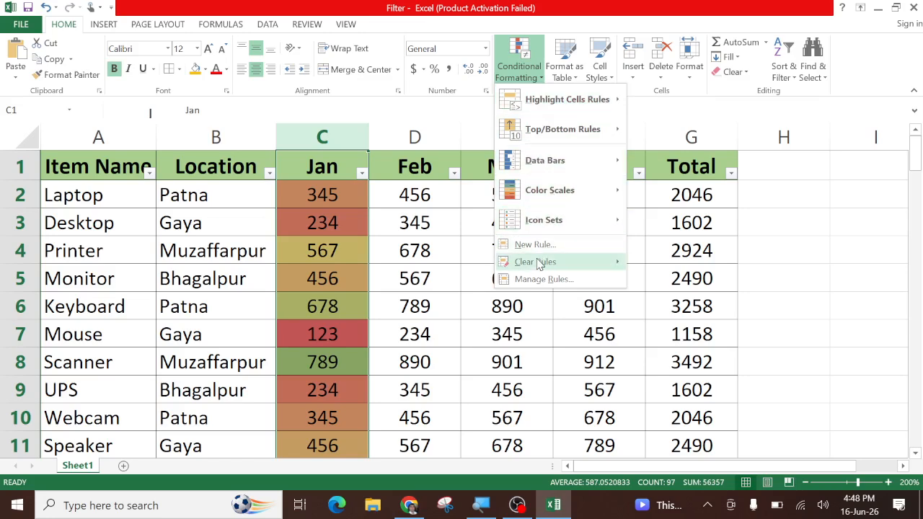
{"action": "mouse_move", "coordinate": [535, 262]}
{"action": "left_click", "coordinate": [690, 279]}
{"action": "left_click", "coordinate": [519, 307]}
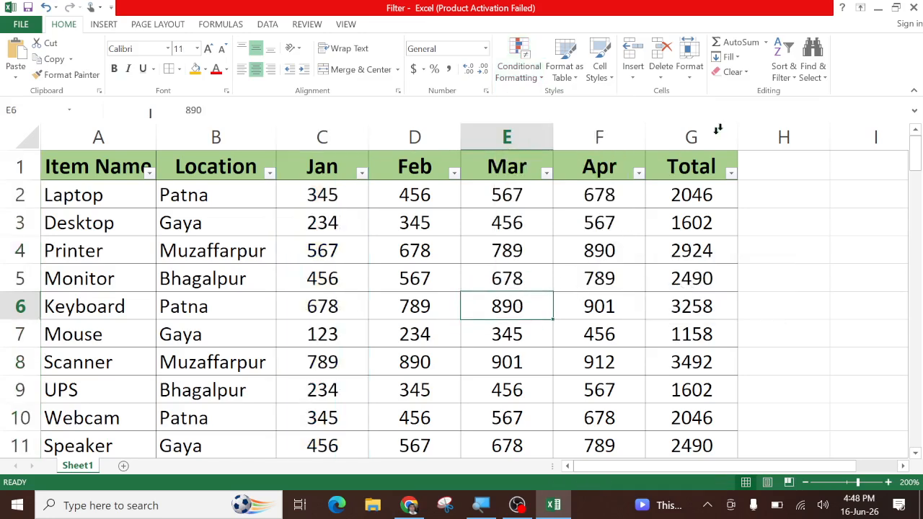
Step: Compare the sort options in the Apr column's filter list with the general Sort & Filter commands
{"action": "left_click", "coordinate": [638, 173]}
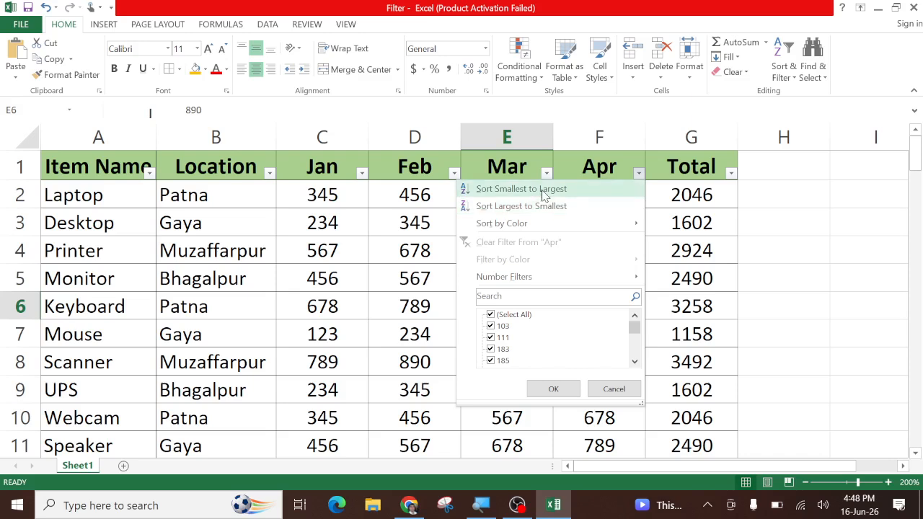
{"action": "left_click", "coordinate": [334, 312]}
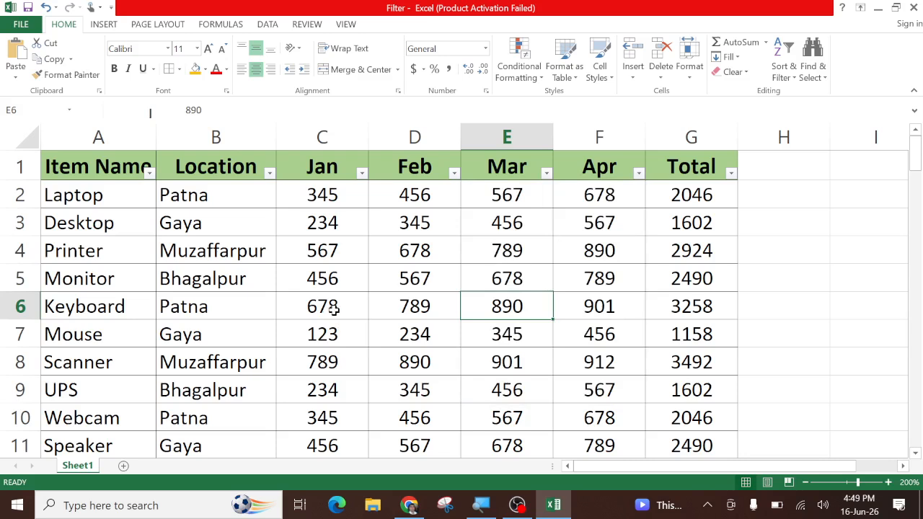
{"action": "left_click", "coordinate": [777, 76]}
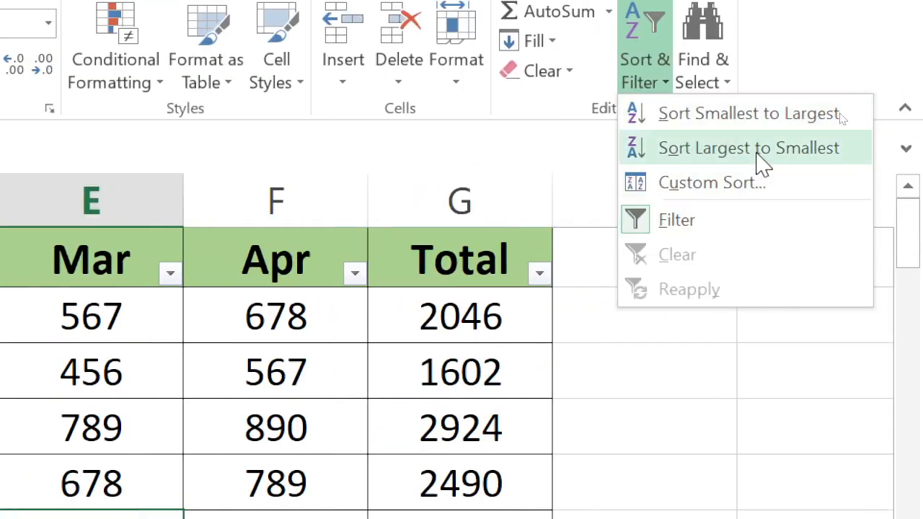
{"action": "left_click", "coordinate": [354, 273]}
{"action": "left_click", "coordinate": [355, 274]}
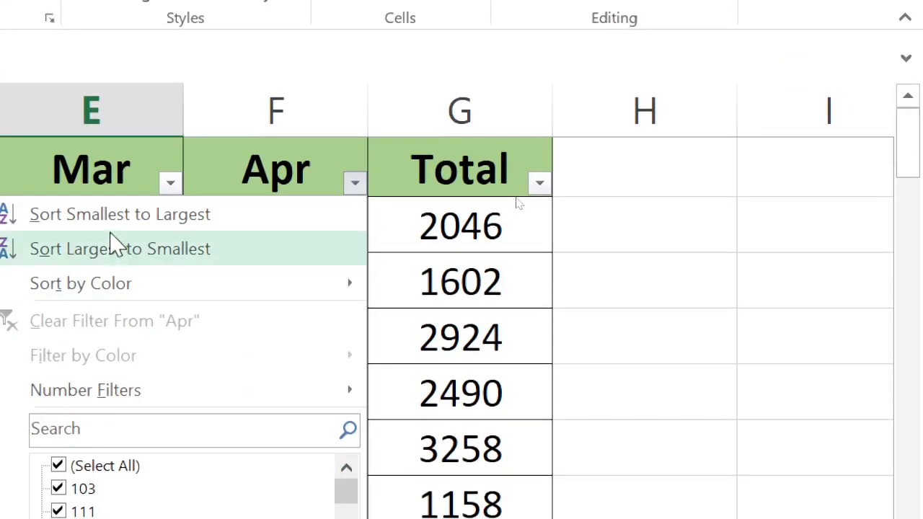